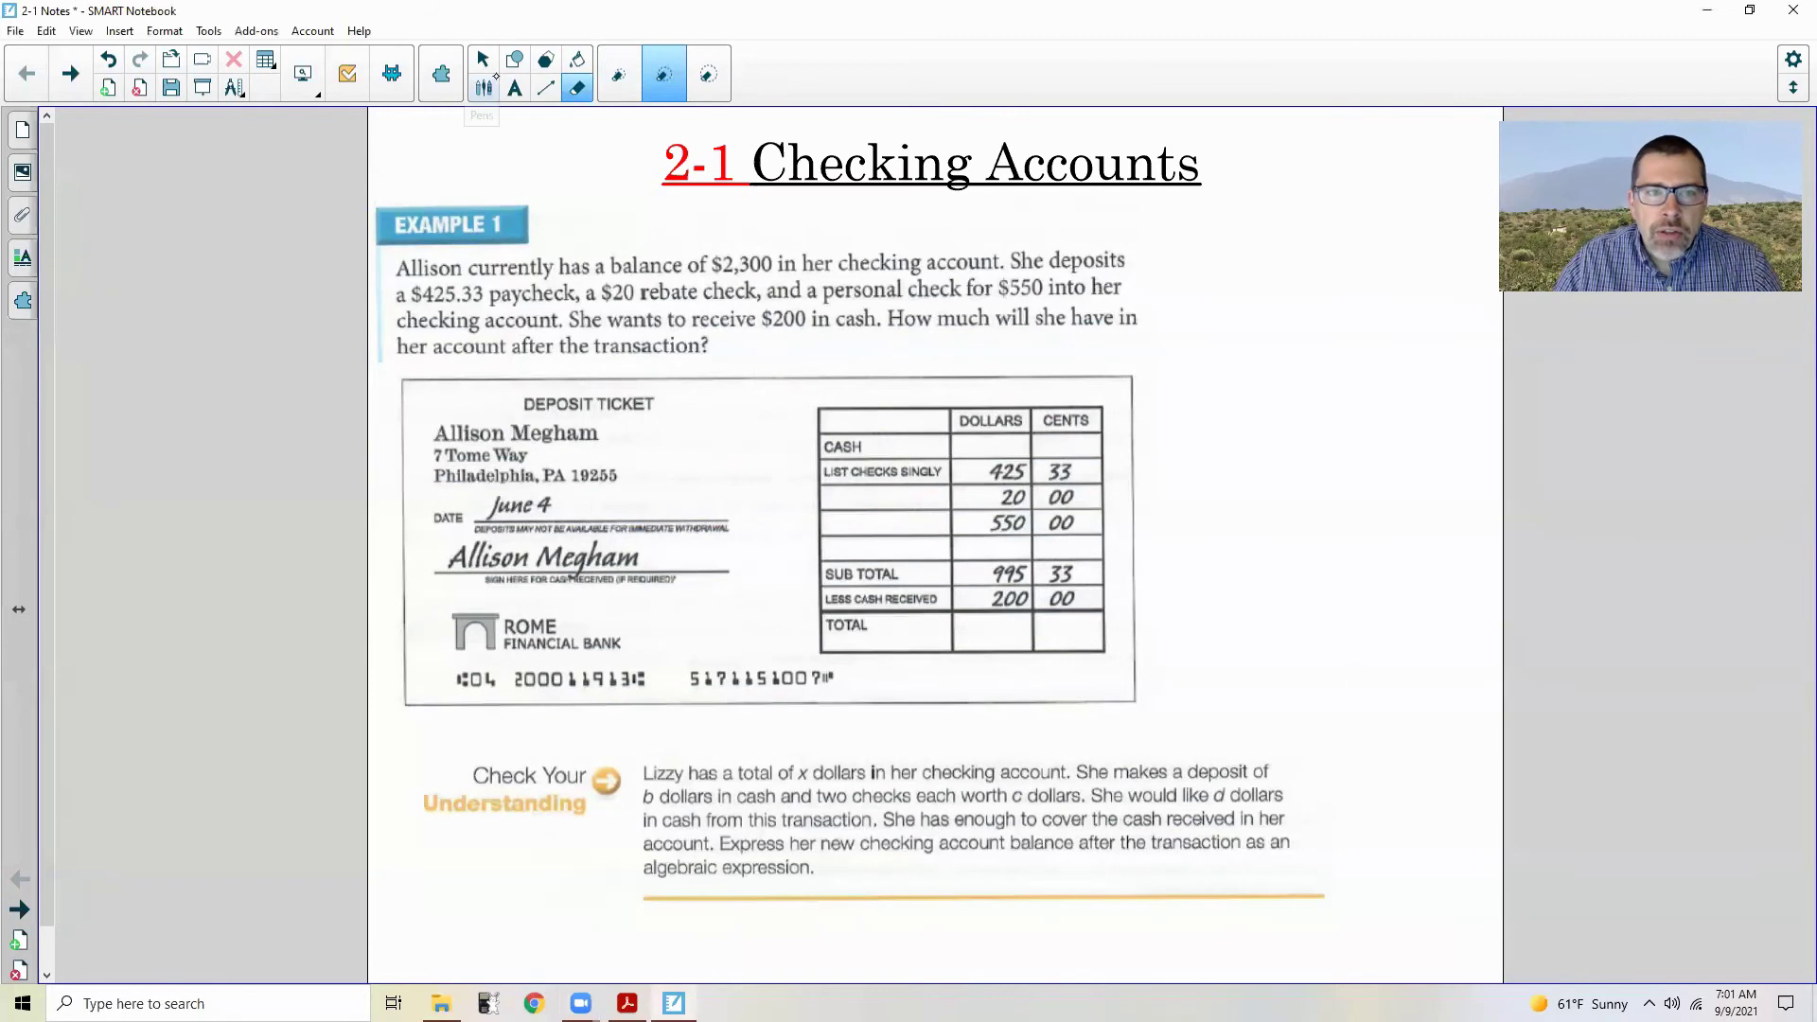
Step: Write the $2,300 starting balance beside the Example 1 problem
click(484, 87)
click(658, 60)
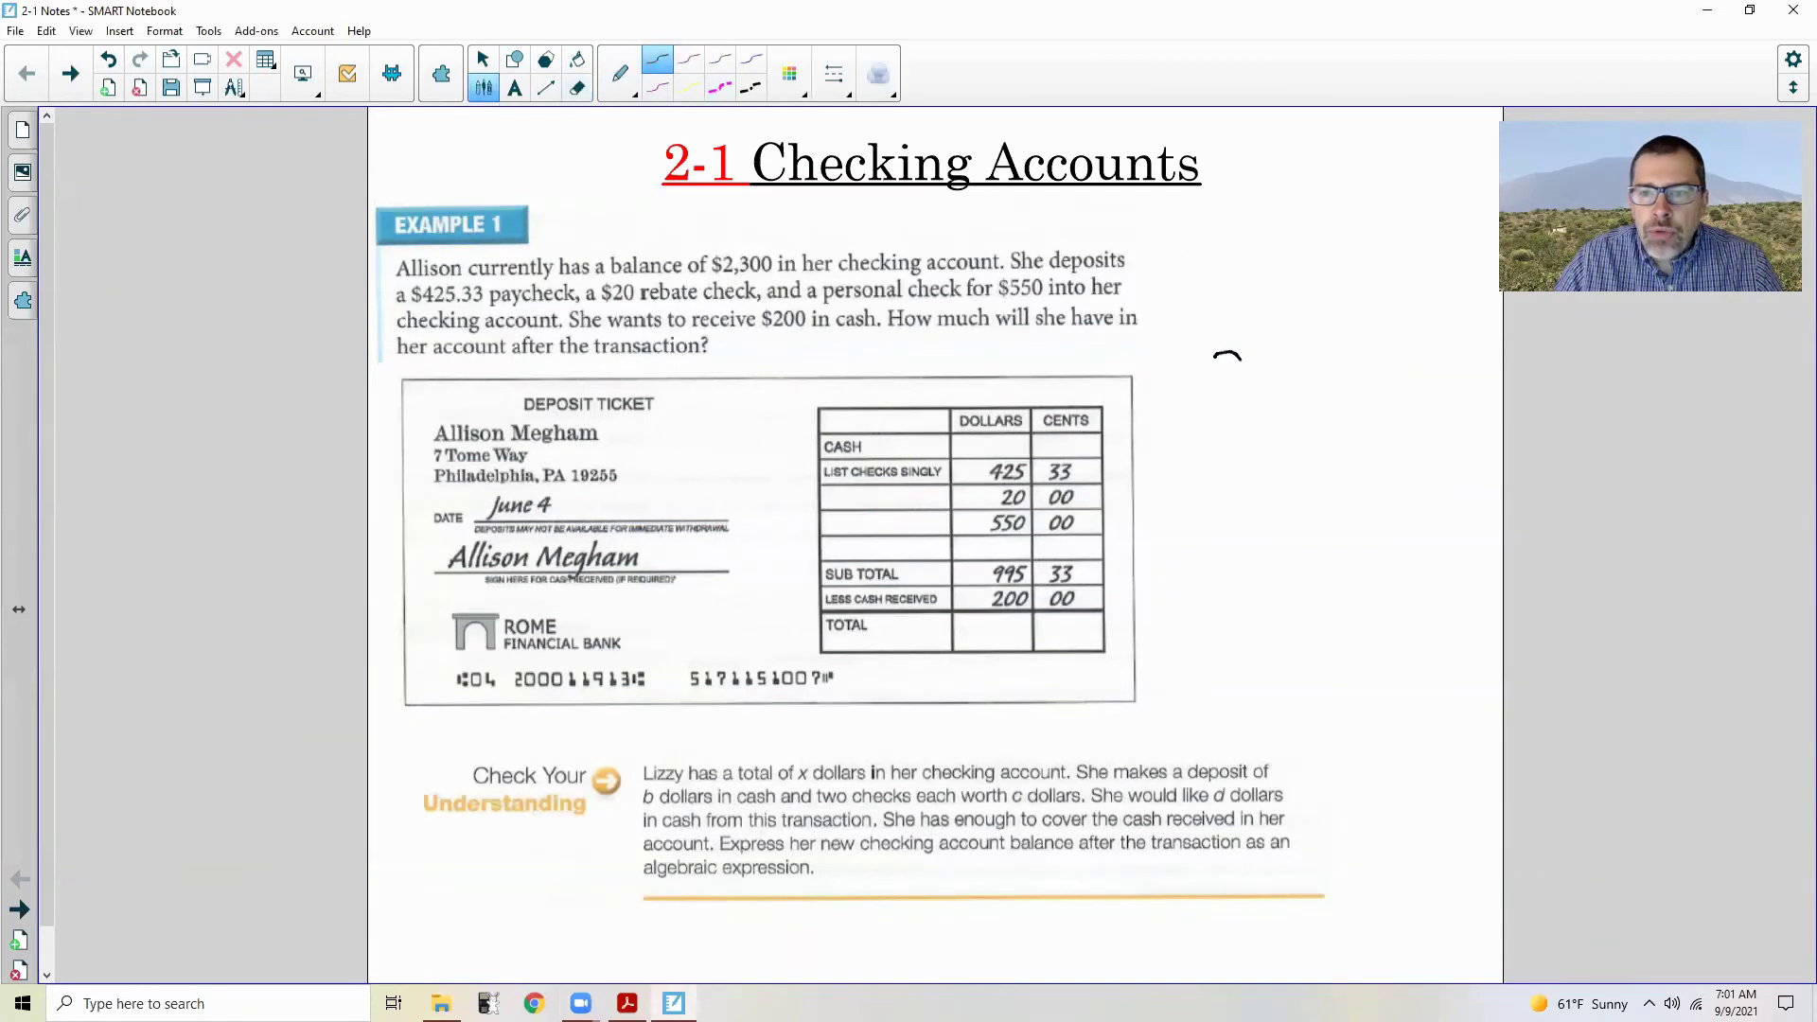
drag(1229, 377, 1256, 379)
drag(1262, 374, 1273, 380)
mouse_move(1319, 361)
mouse_down()
mouse_move(1318, 376)
mouse_move(1337, 361)
mouse_up()
drag(1199, 327, 1198, 362)
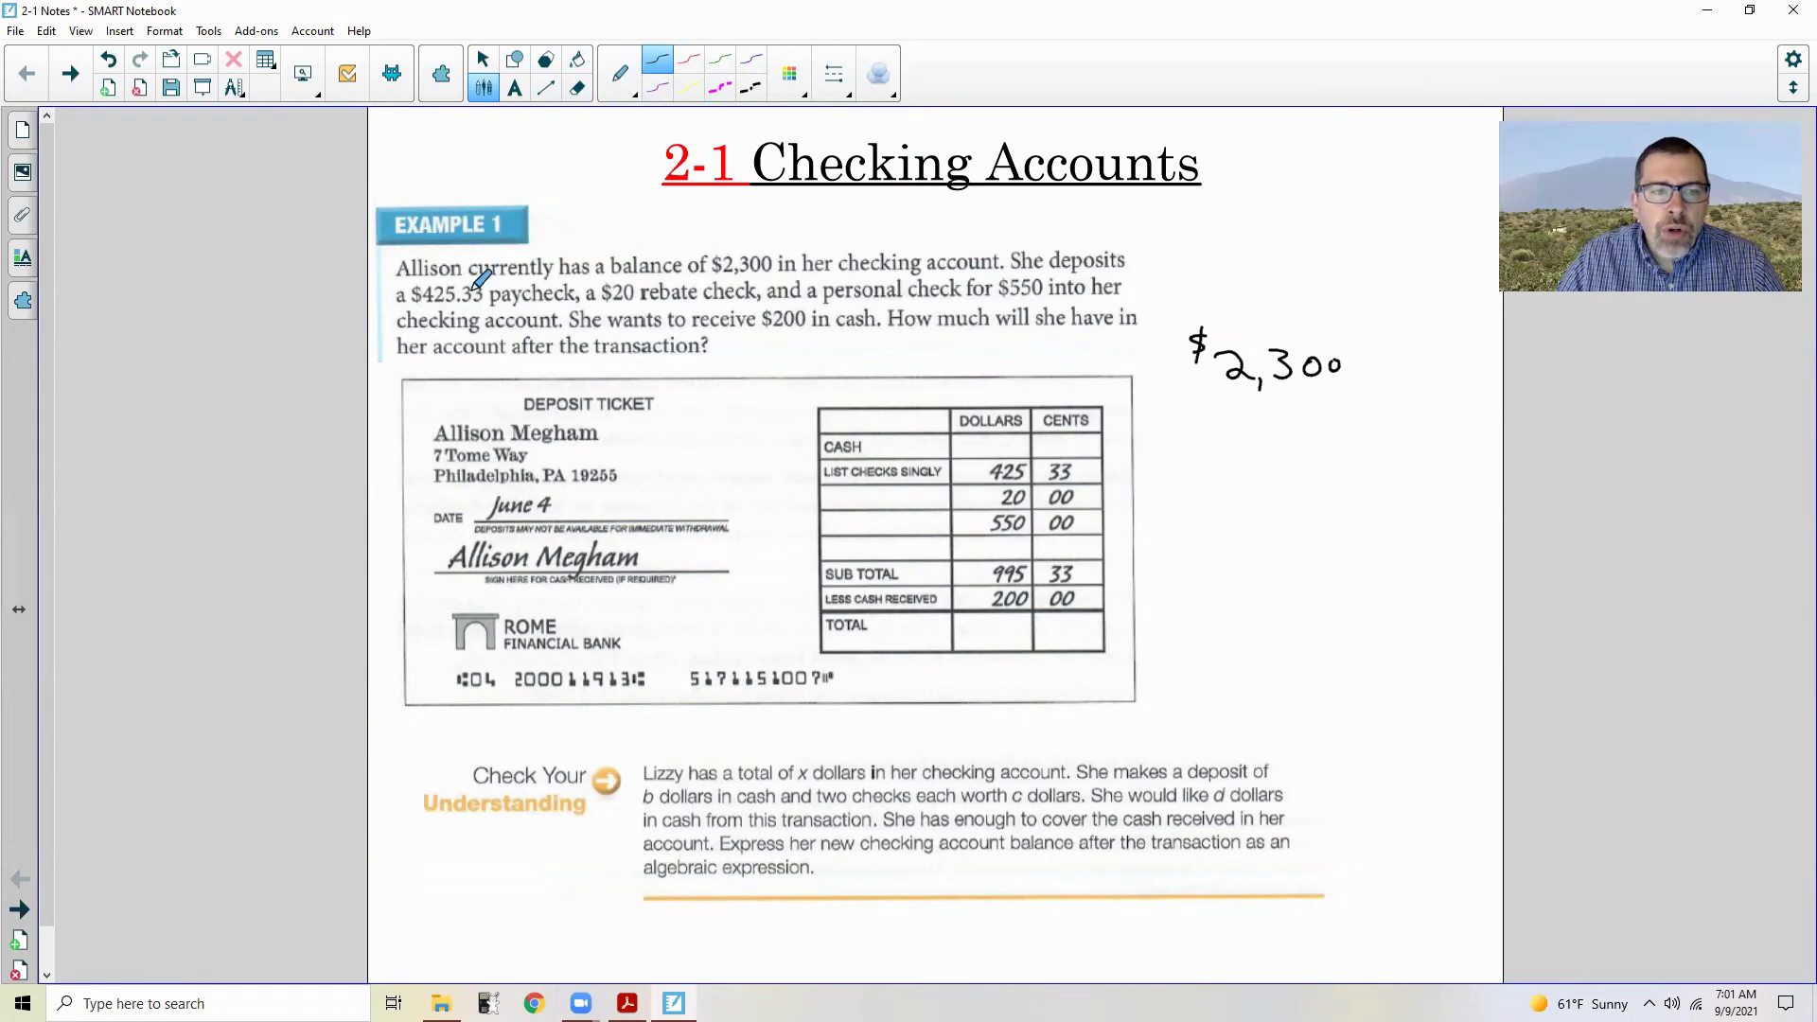
Step: Colour-match deposits to ticket rows: 425.33 red, $20 green, 550 blue, 995.33 subtotal purple
click(689, 61)
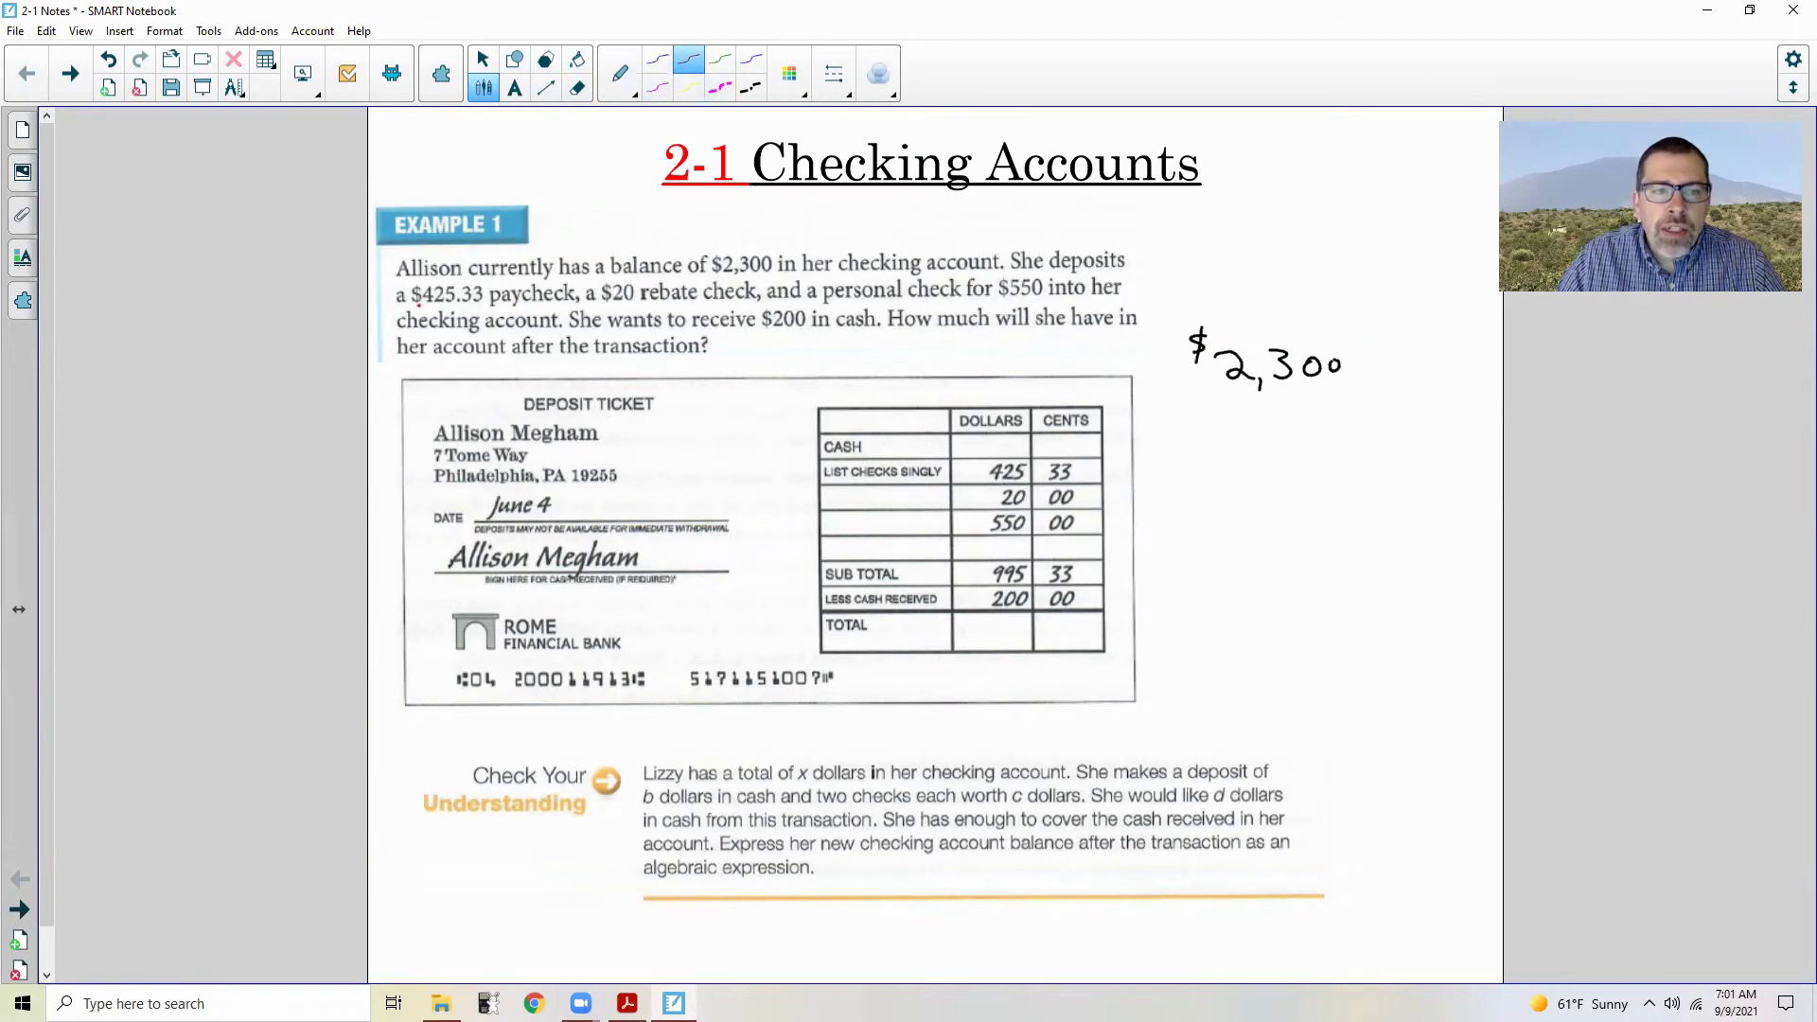
drag(445, 305, 580, 301)
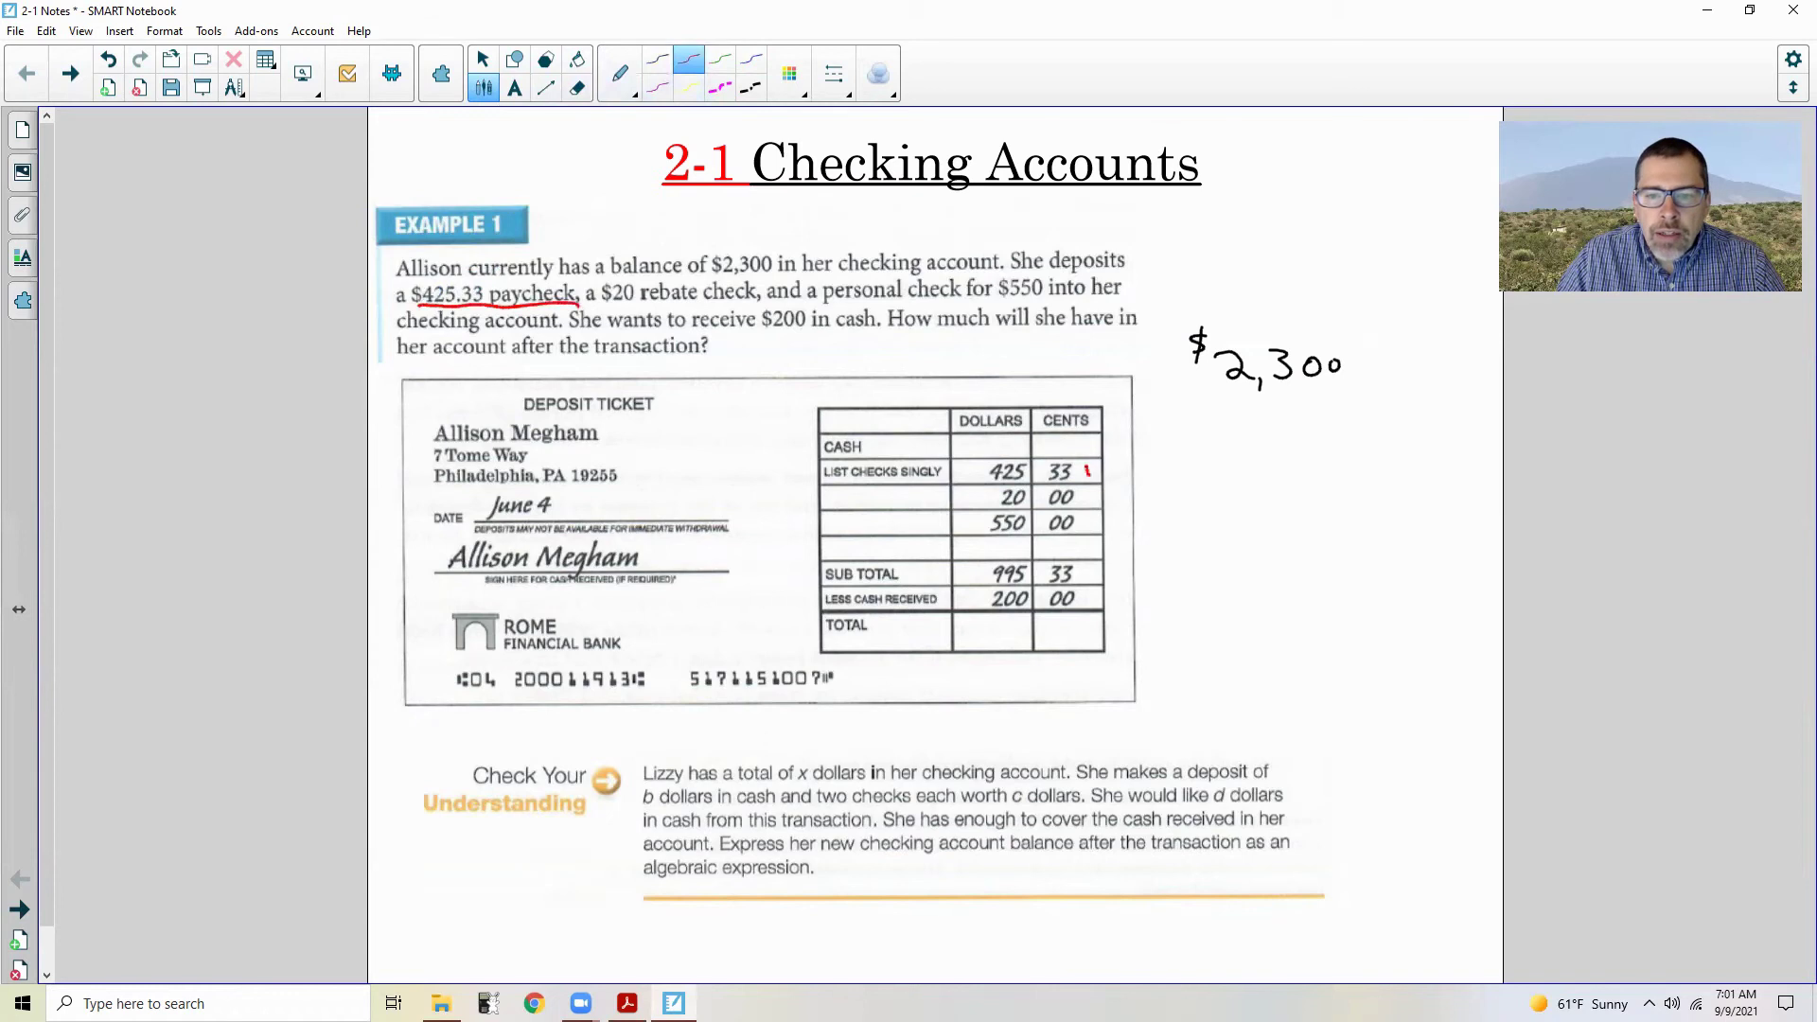
drag(1098, 466, 1133, 461)
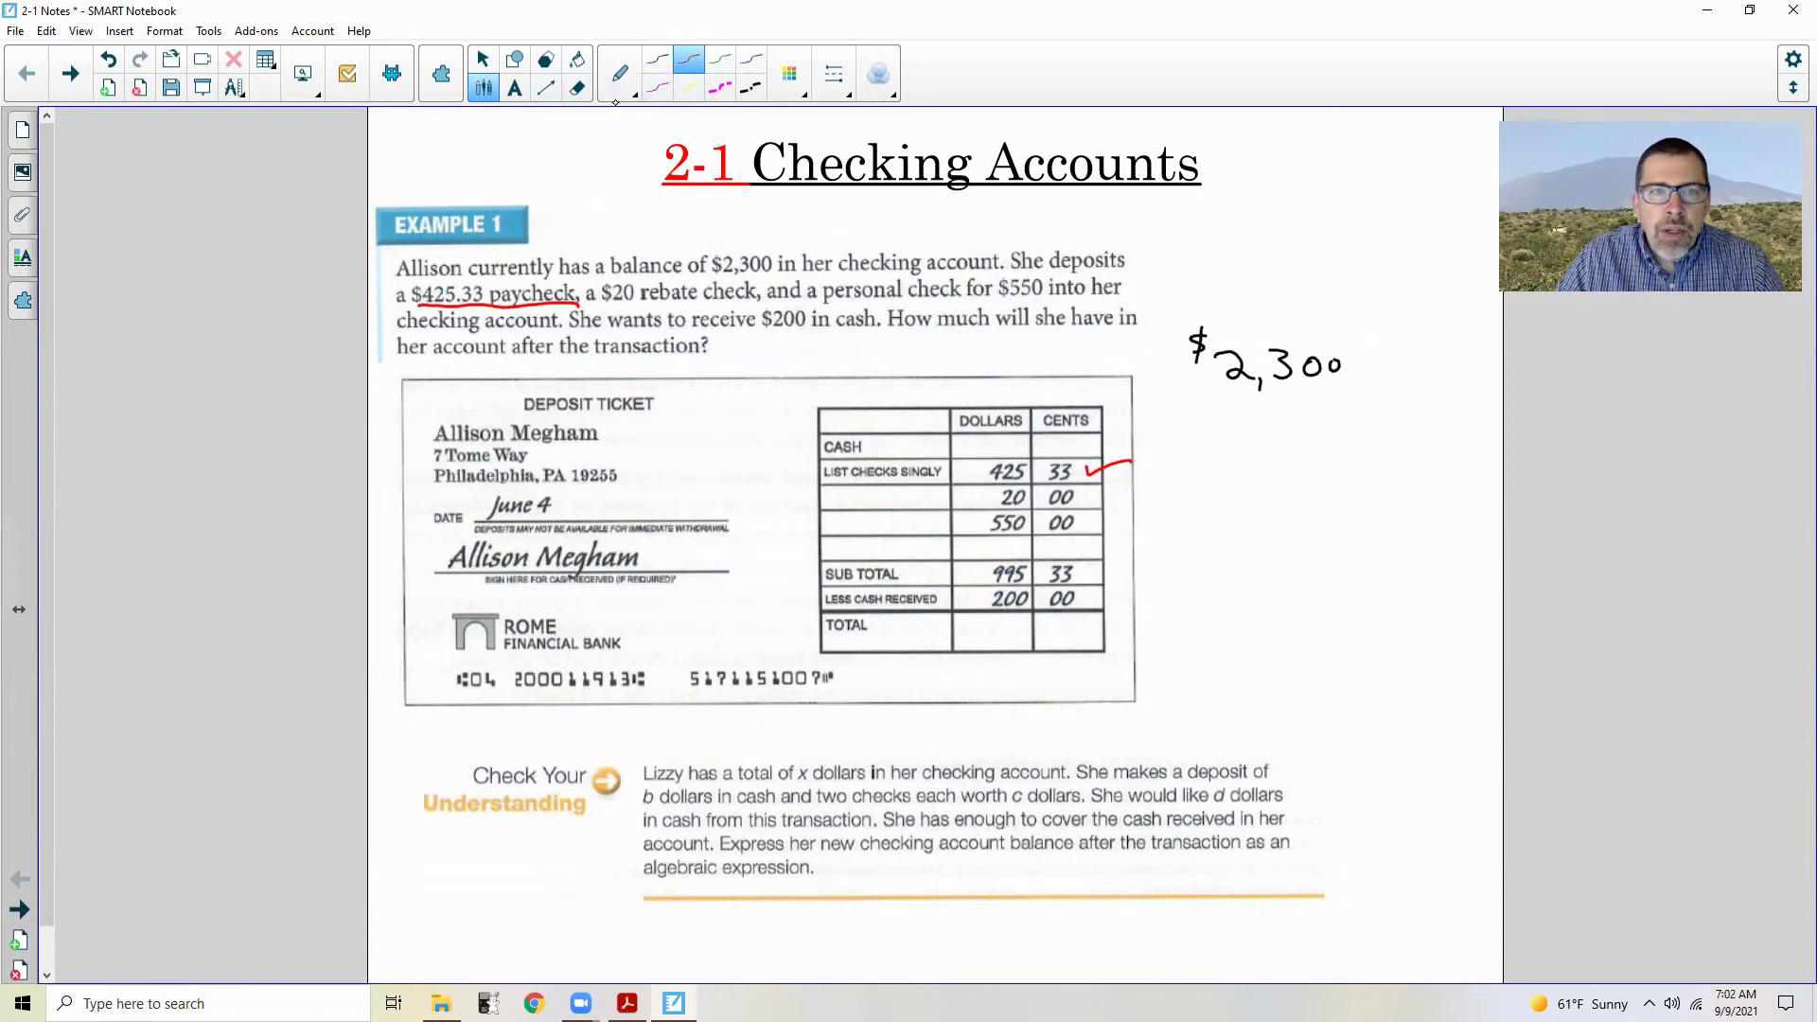
click(720, 60)
drag(705, 308, 757, 310)
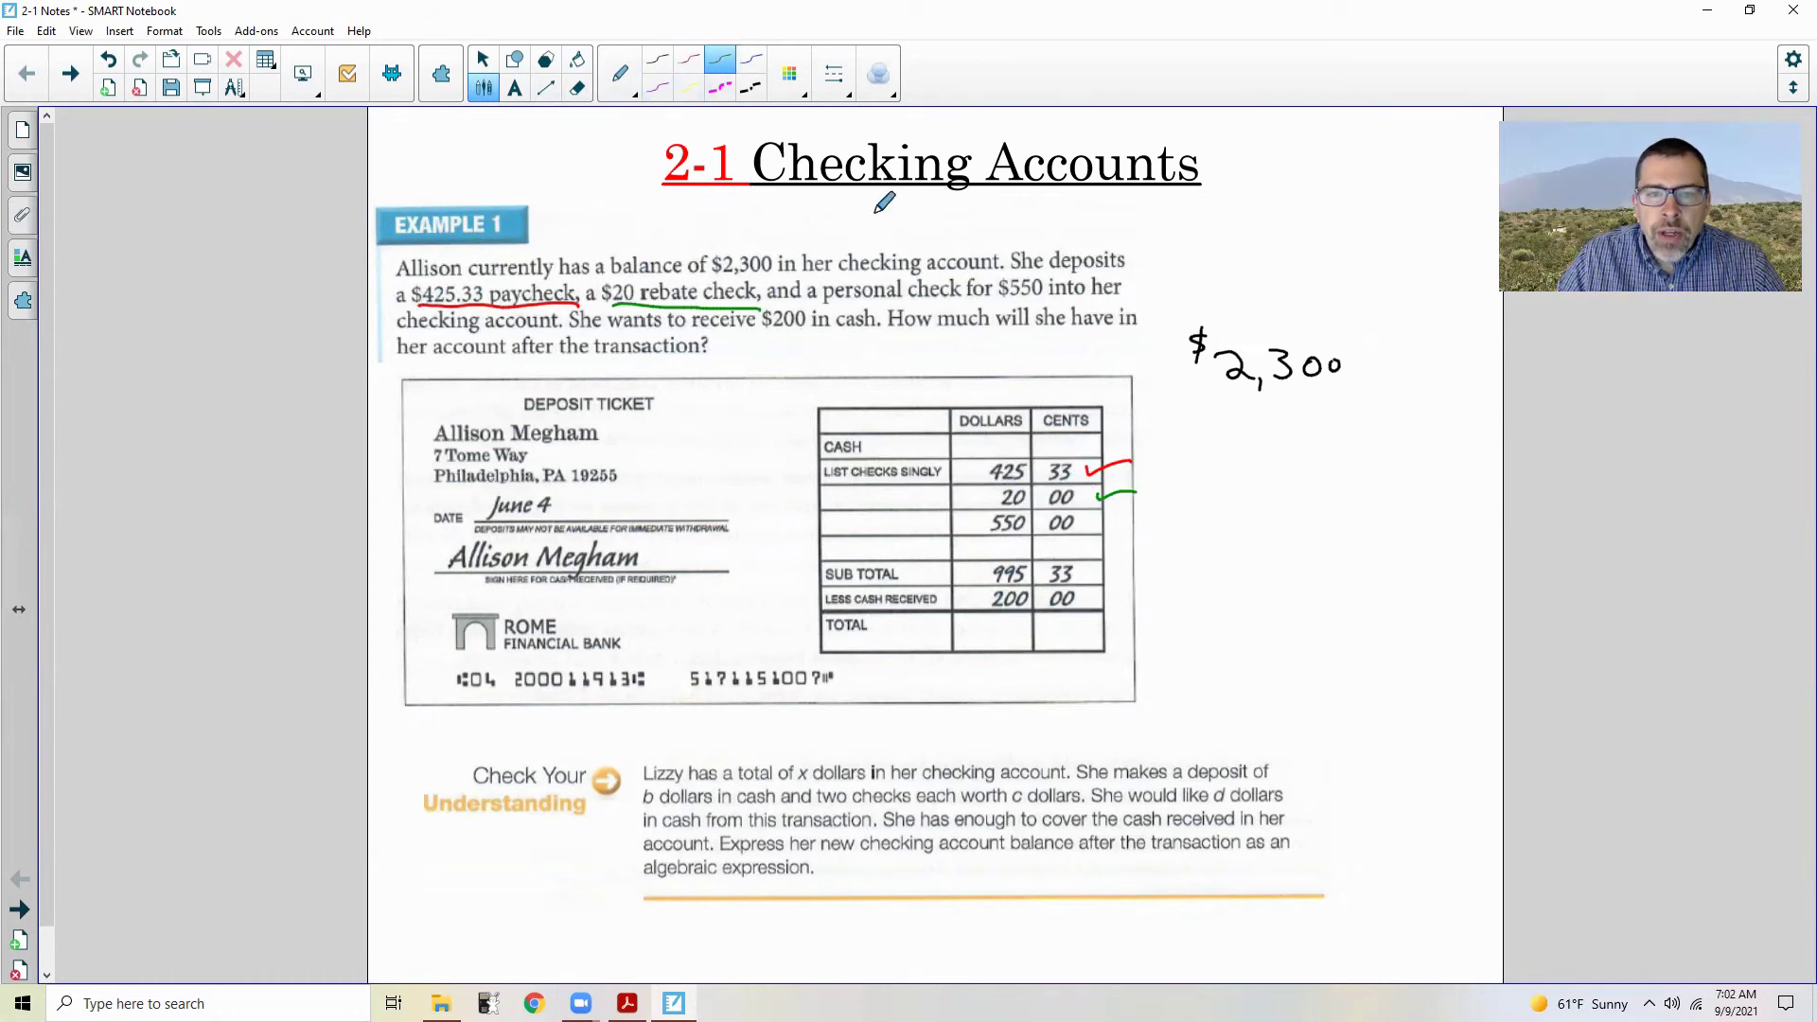
click(751, 59)
drag(1048, 301, 1080, 300)
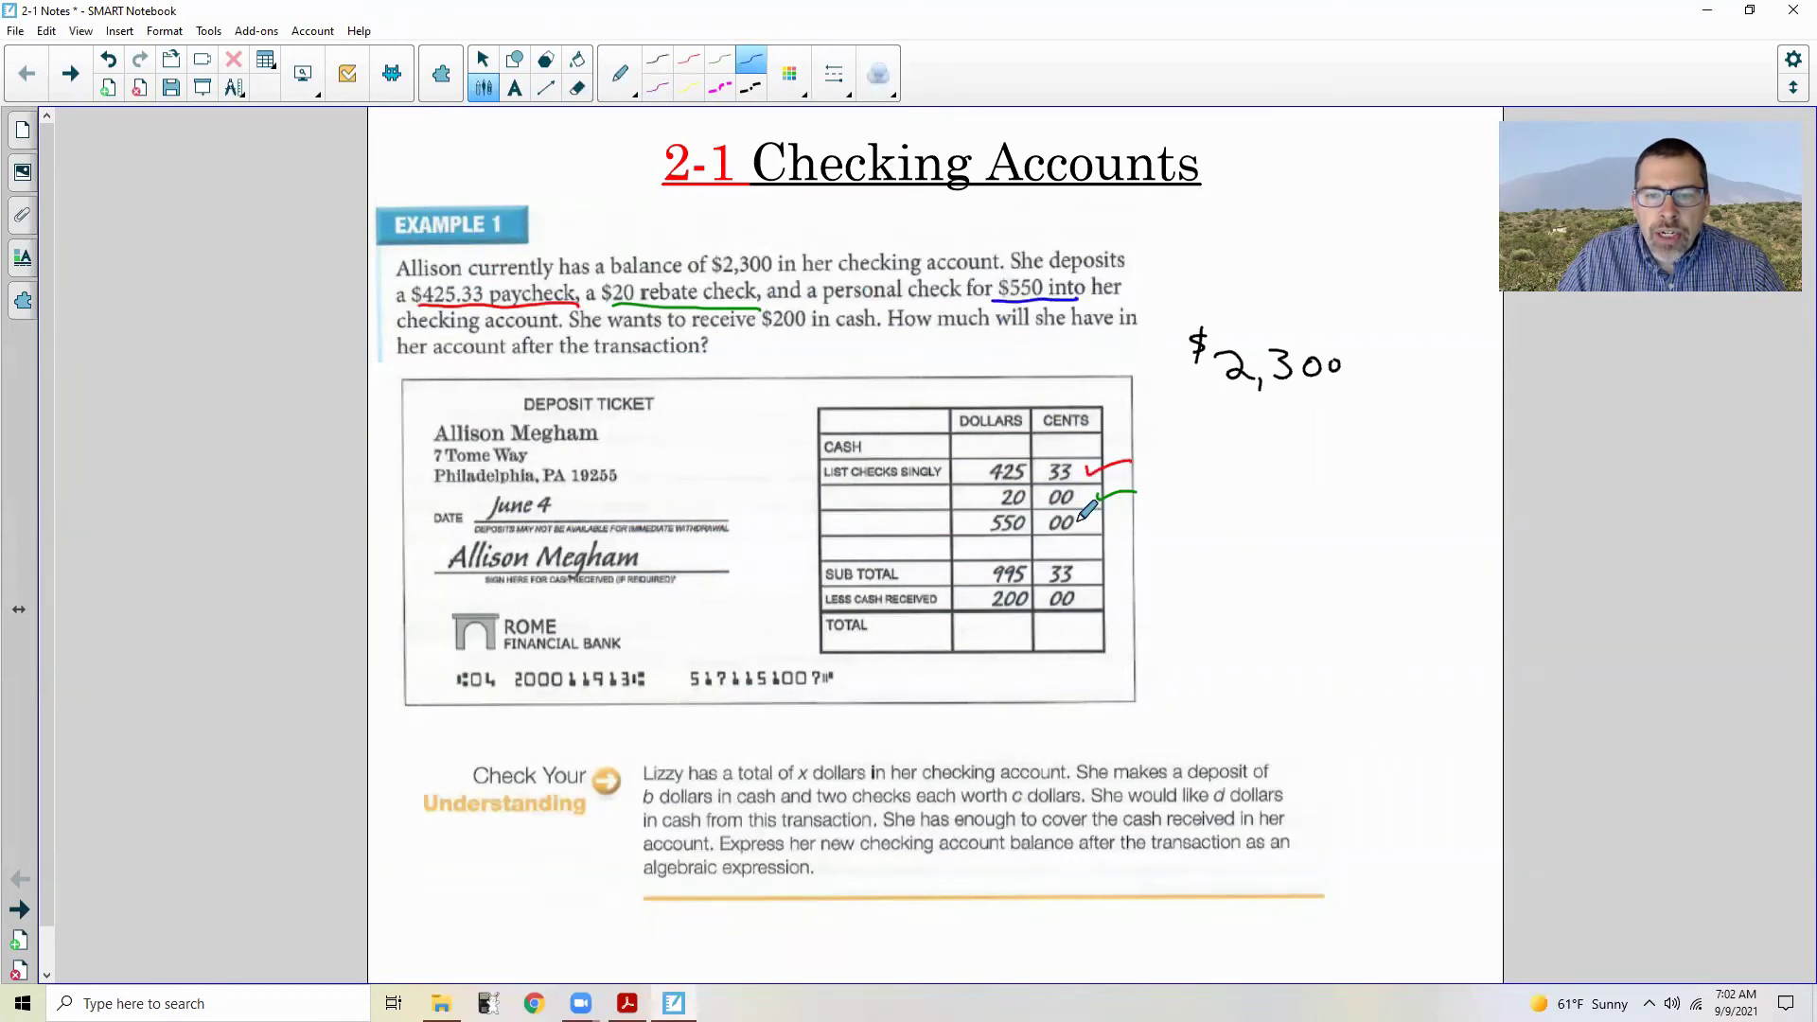
drag(1102, 526, 1132, 520)
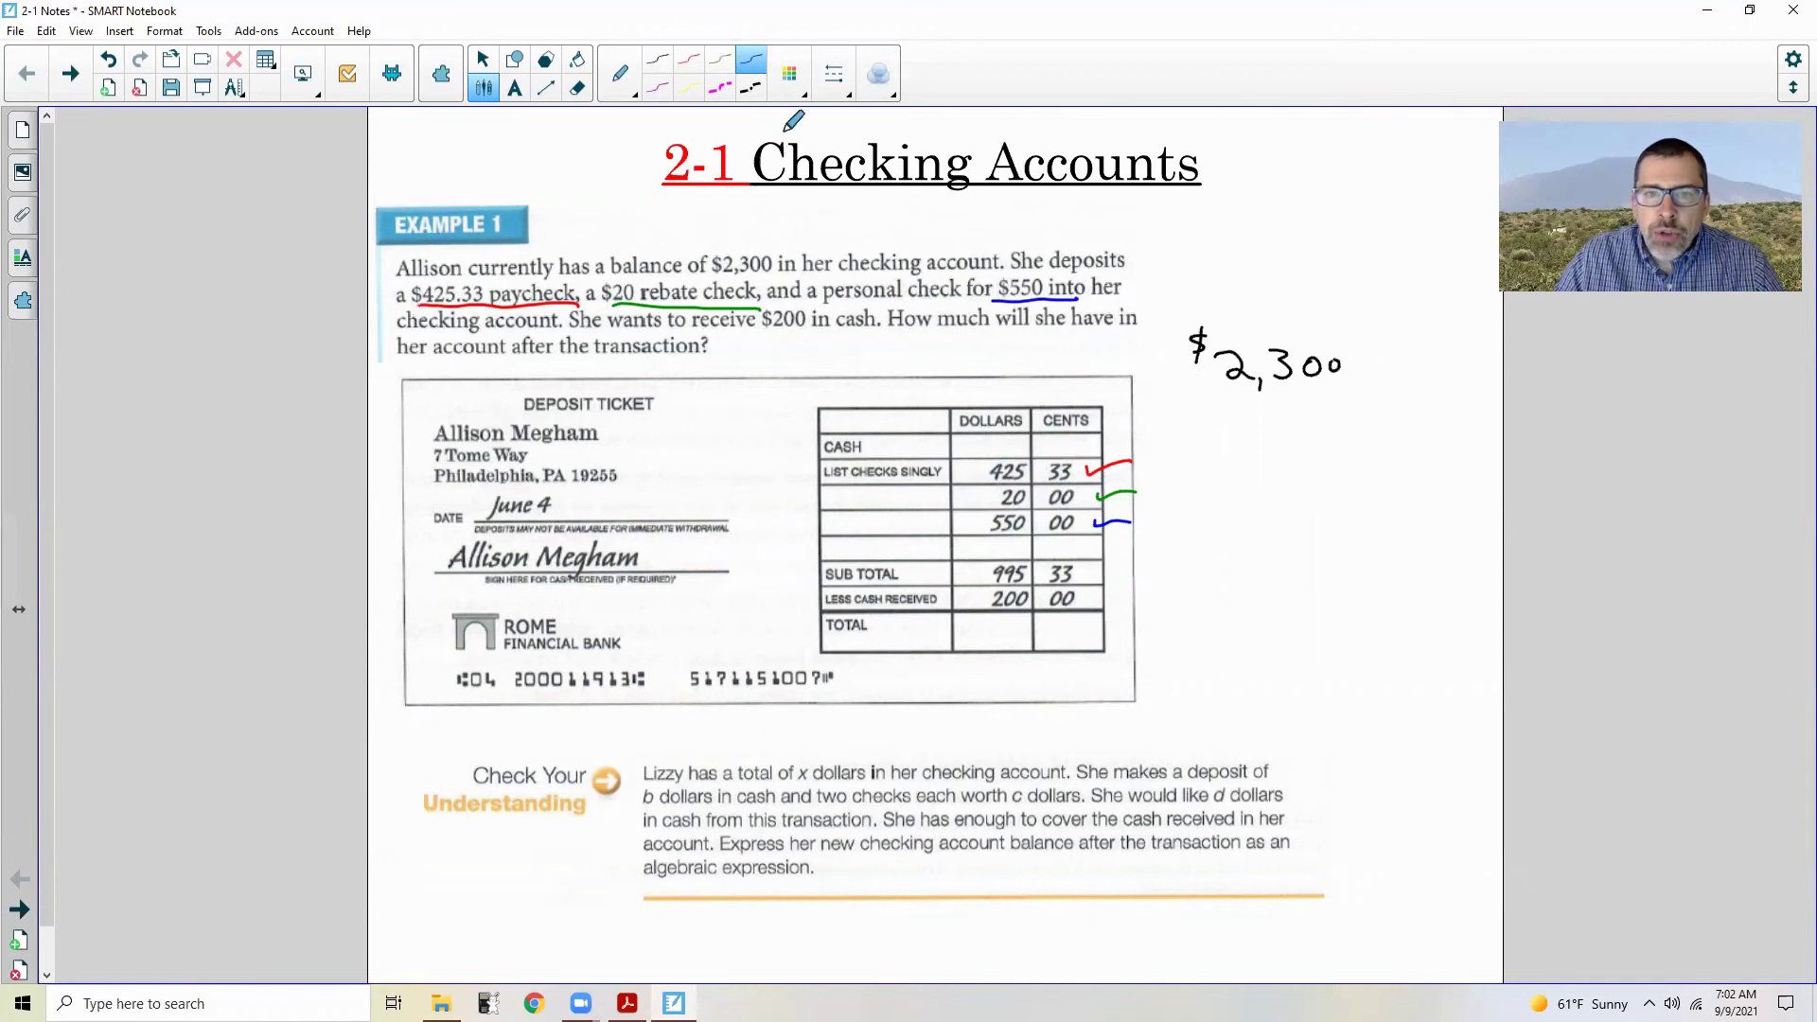
click(658, 88)
drag(1086, 570, 1127, 566)
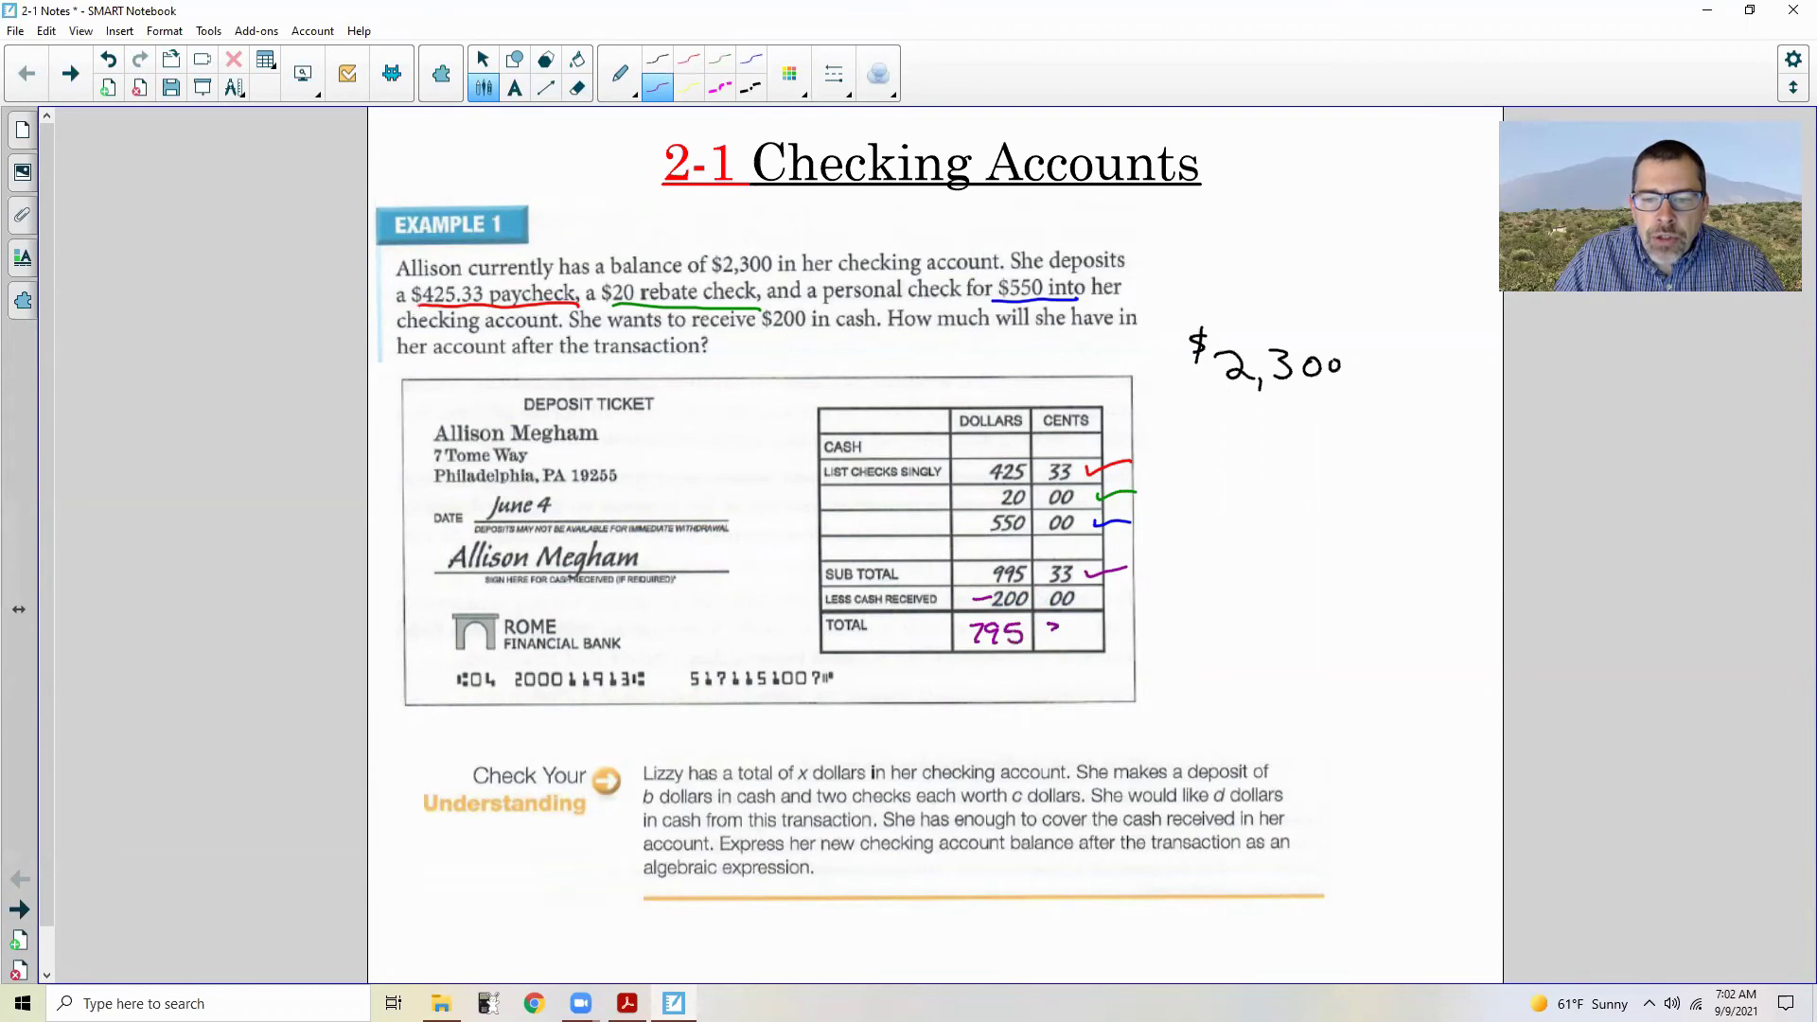
Step: Finish the ticket TOTAL as 795.33, arrow the signature to TOTAL, and start the year 2021
drag(1073, 630, 1068, 647)
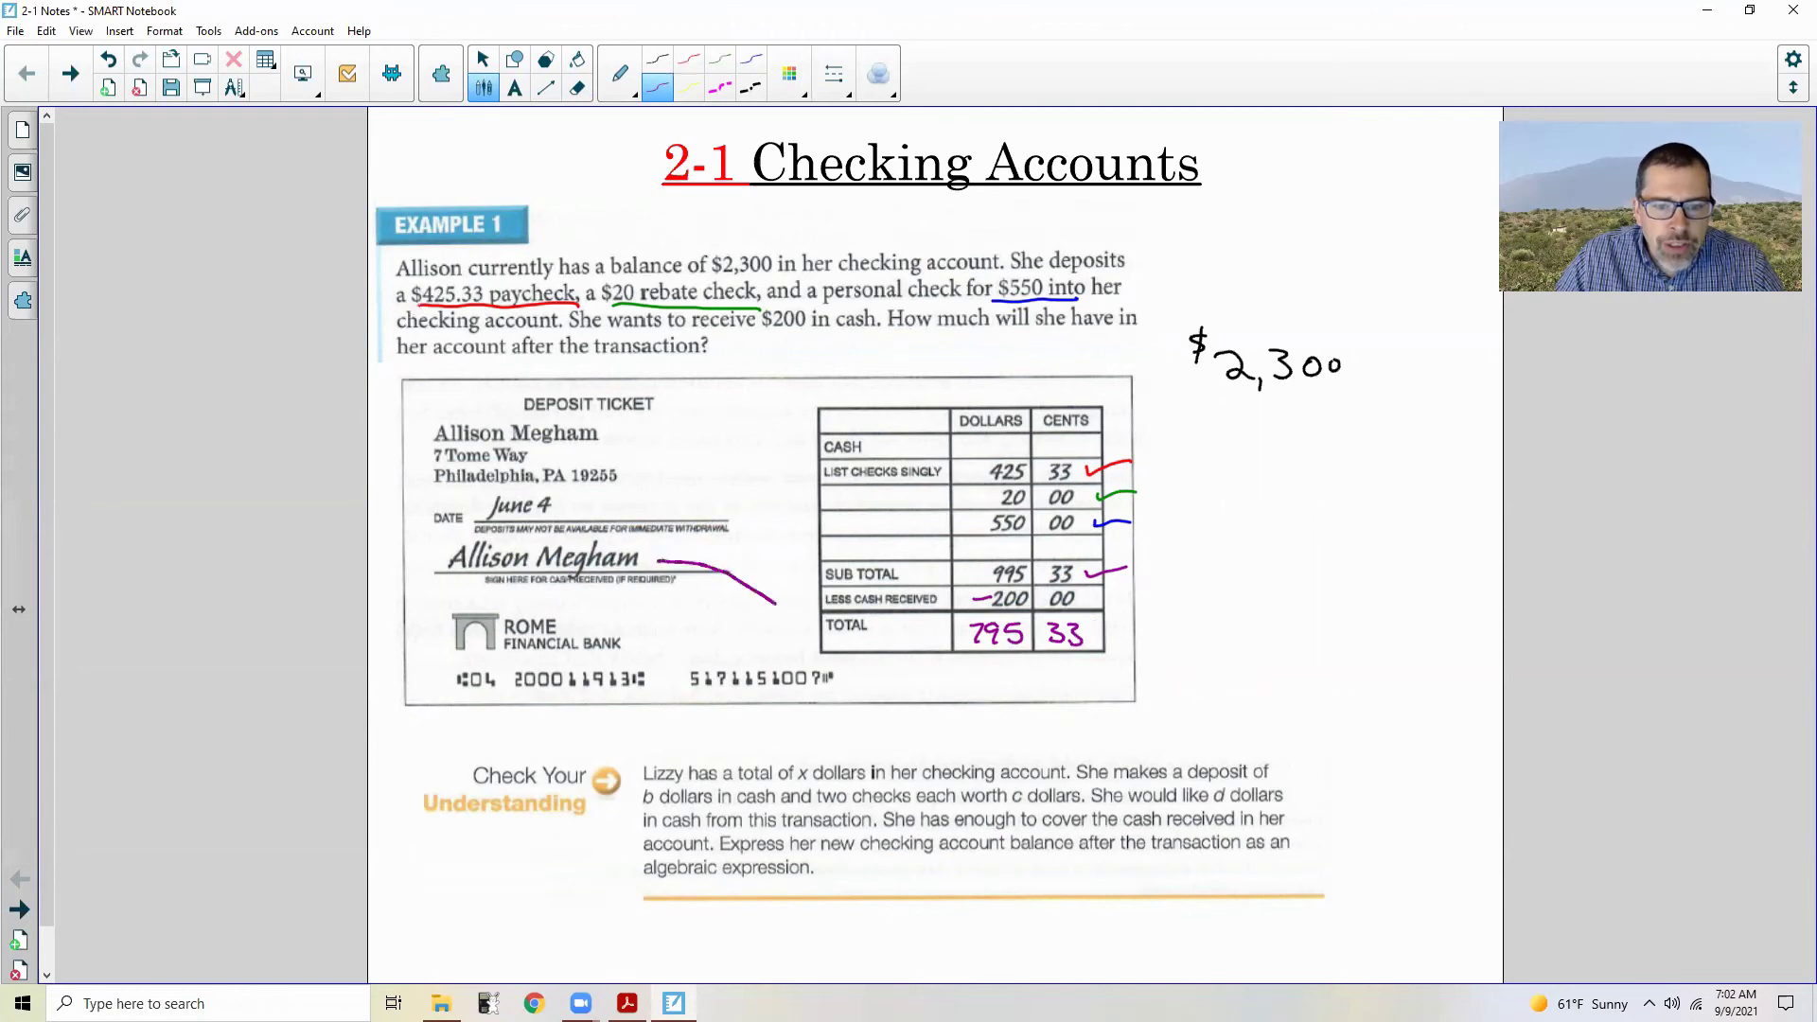
drag(911, 635, 927, 633)
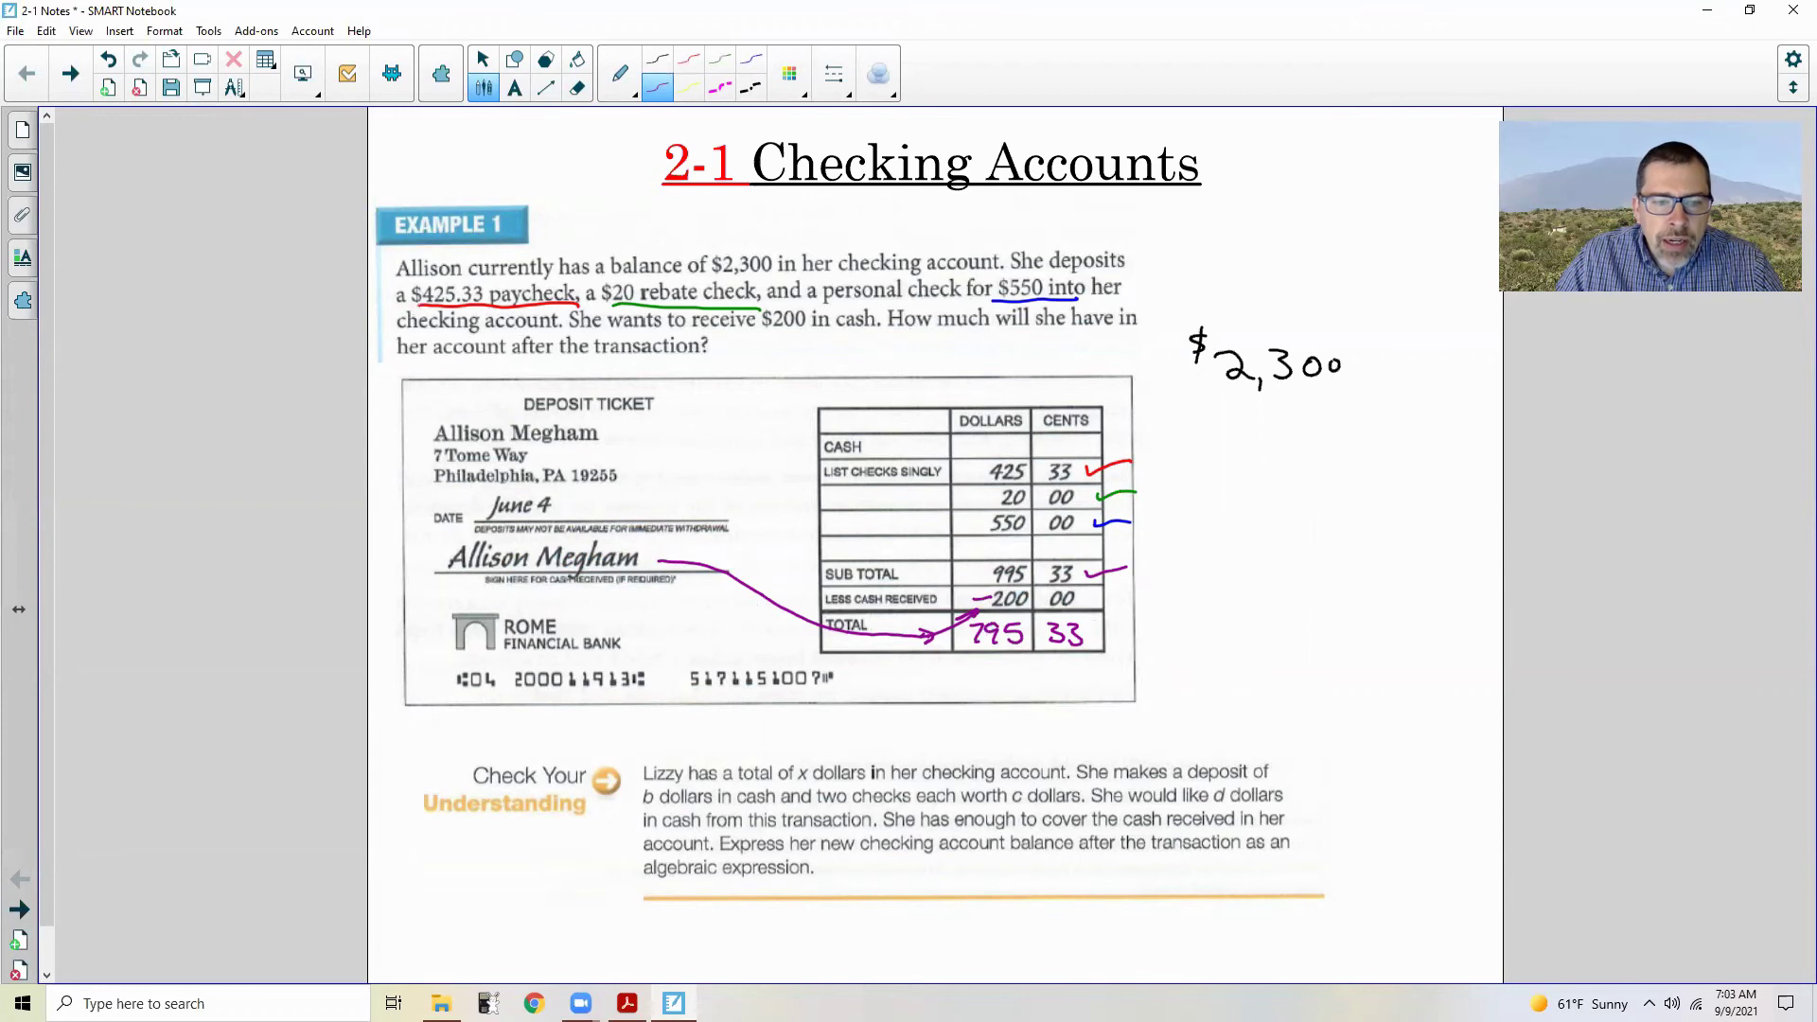
drag(564, 518, 562, 526)
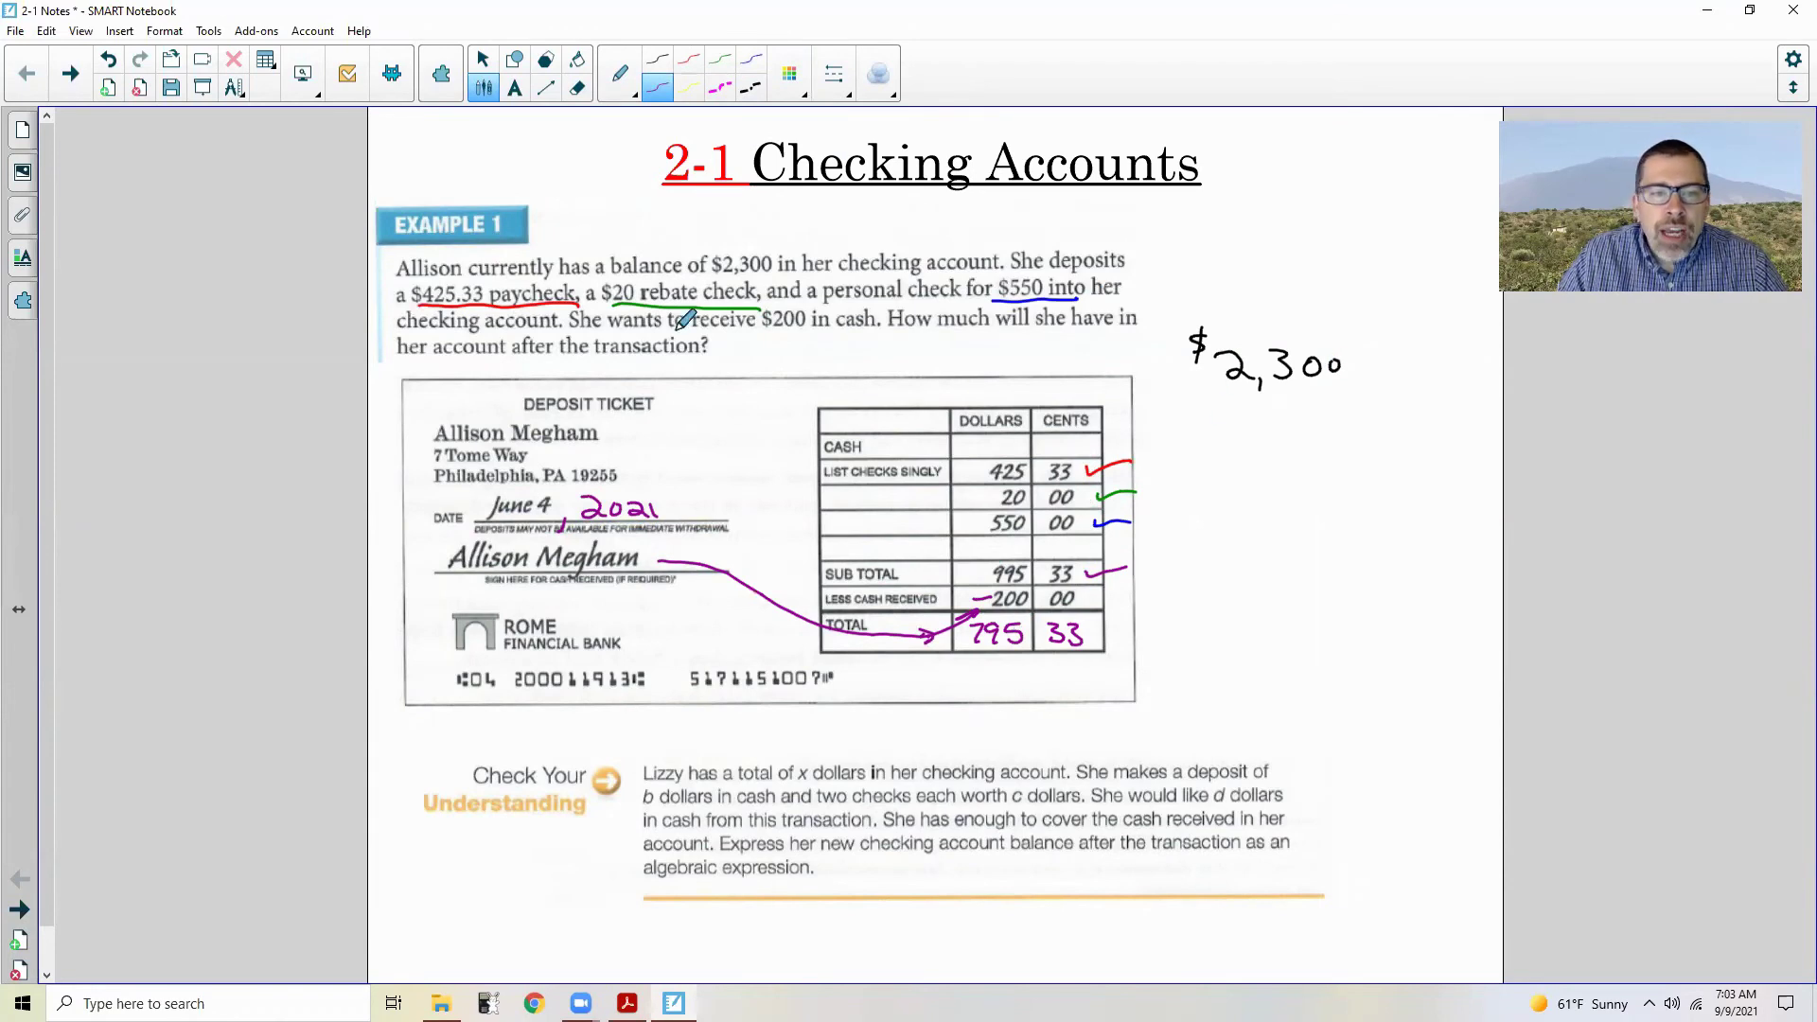
Step: Write 2,300.00 with 795.33 beneath it and rule a line under them
click(657, 59)
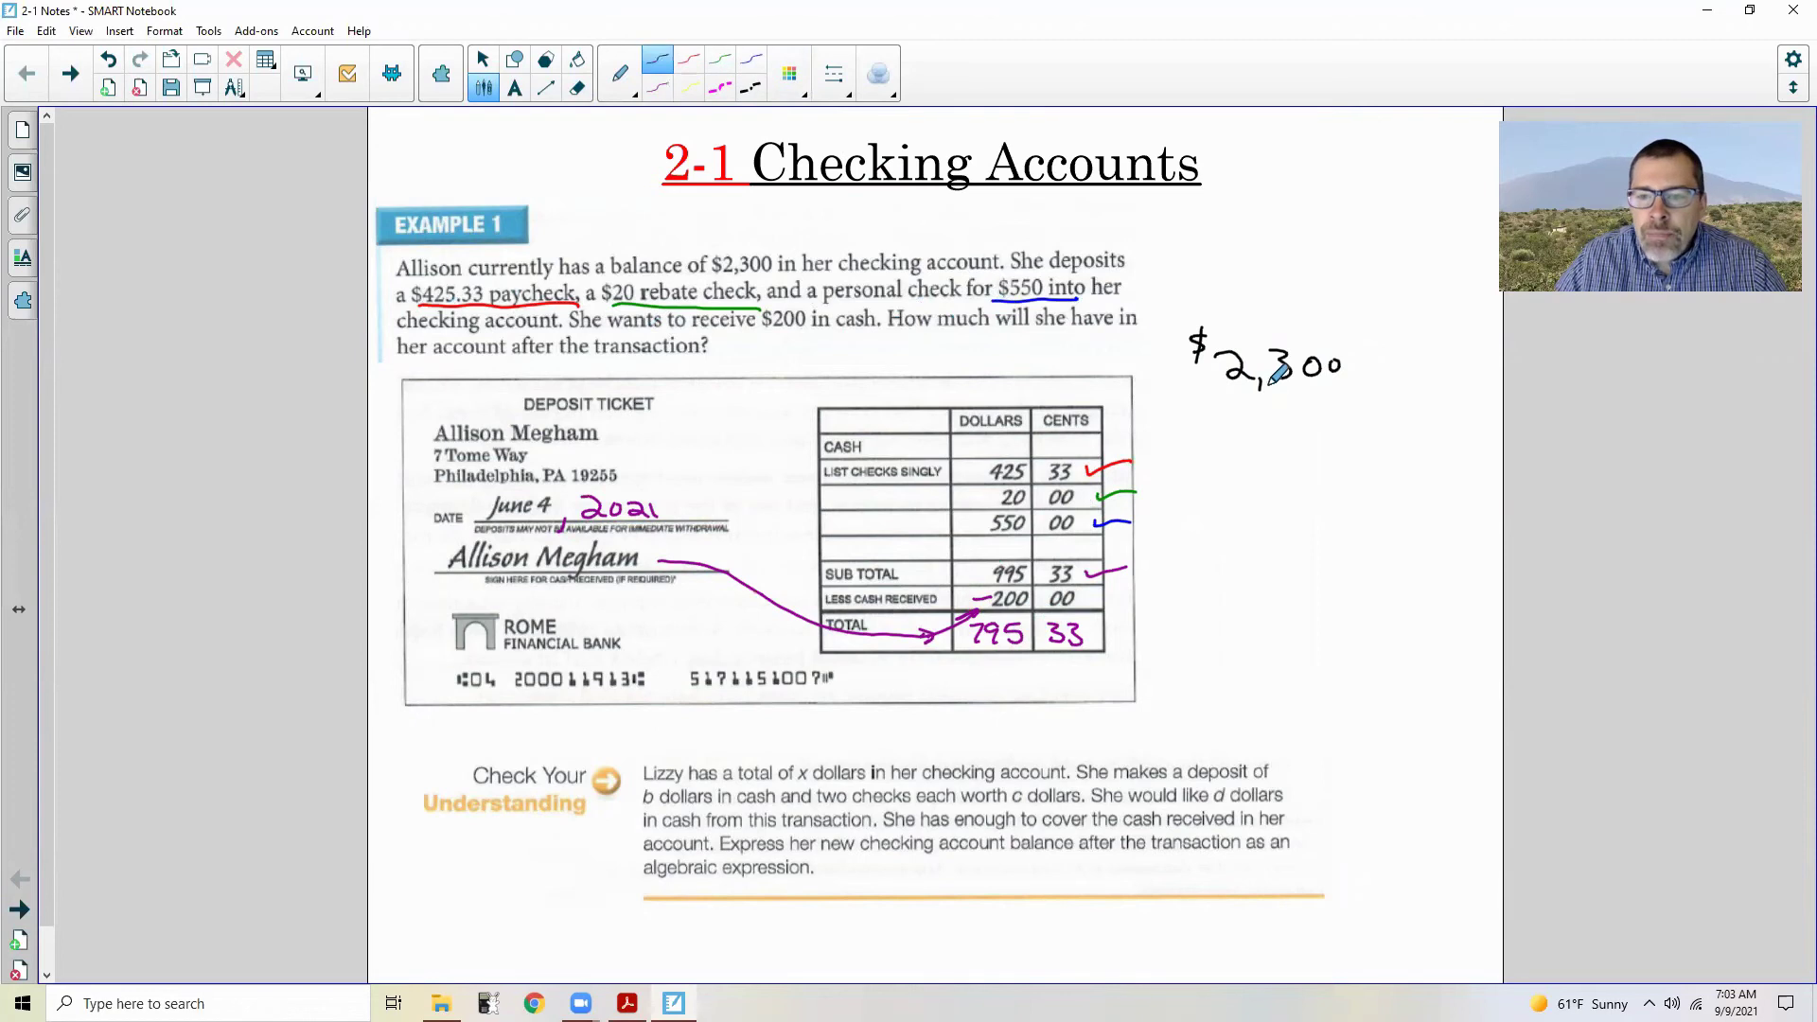
mouse_move(1273, 395)
mouse_down()
mouse_move(1292, 418)
mouse_move(1399, 422)
mouse_move(1374, 365)
mouse_up()
click(1359, 416)
drag(1401, 357, 1400, 361)
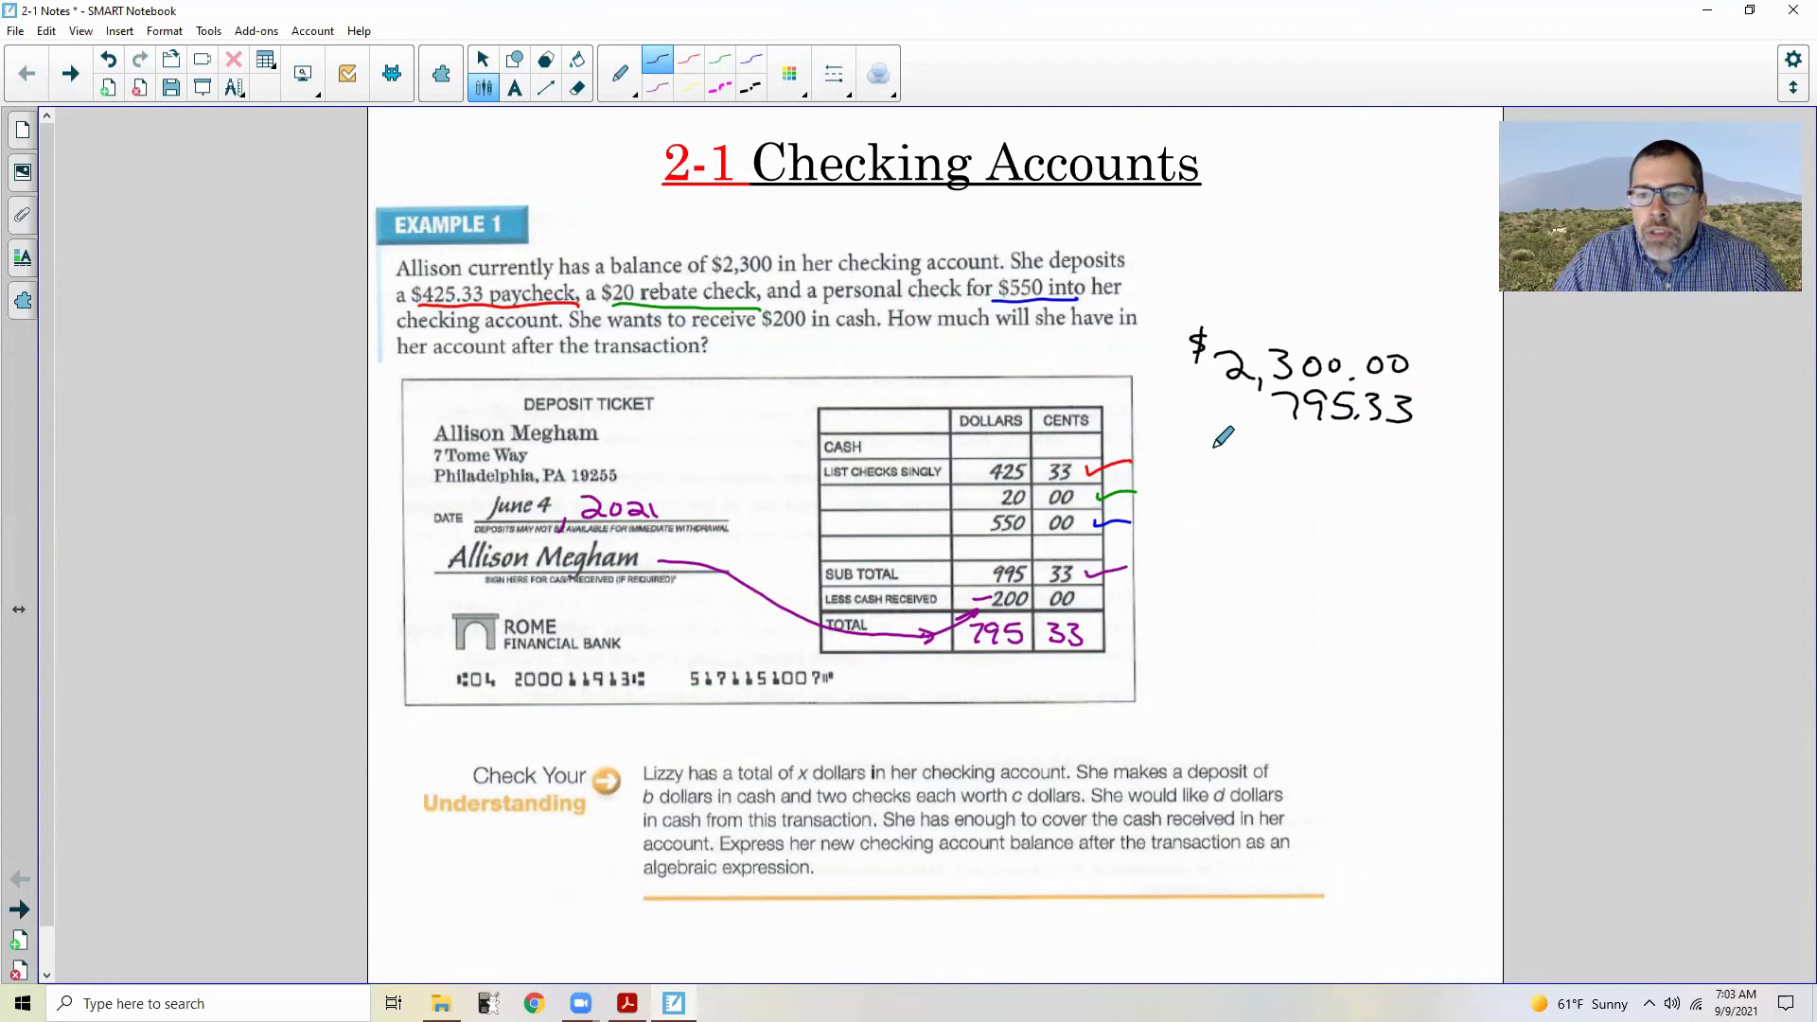
drag(1200, 437, 1473, 430)
Step: Undo the mistaken subtraction, make it a plus, and write the sum $3,095.33
mouse_move(1274, 346)
mouse_down()
mouse_move(1293, 372)
mouse_move(1293, 335)
mouse_move(1348, 375)
mouse_move(1346, 333)
mouse_move(1384, 375)
mouse_move(1369, 348)
mouse_move(1410, 373)
mouse_up()
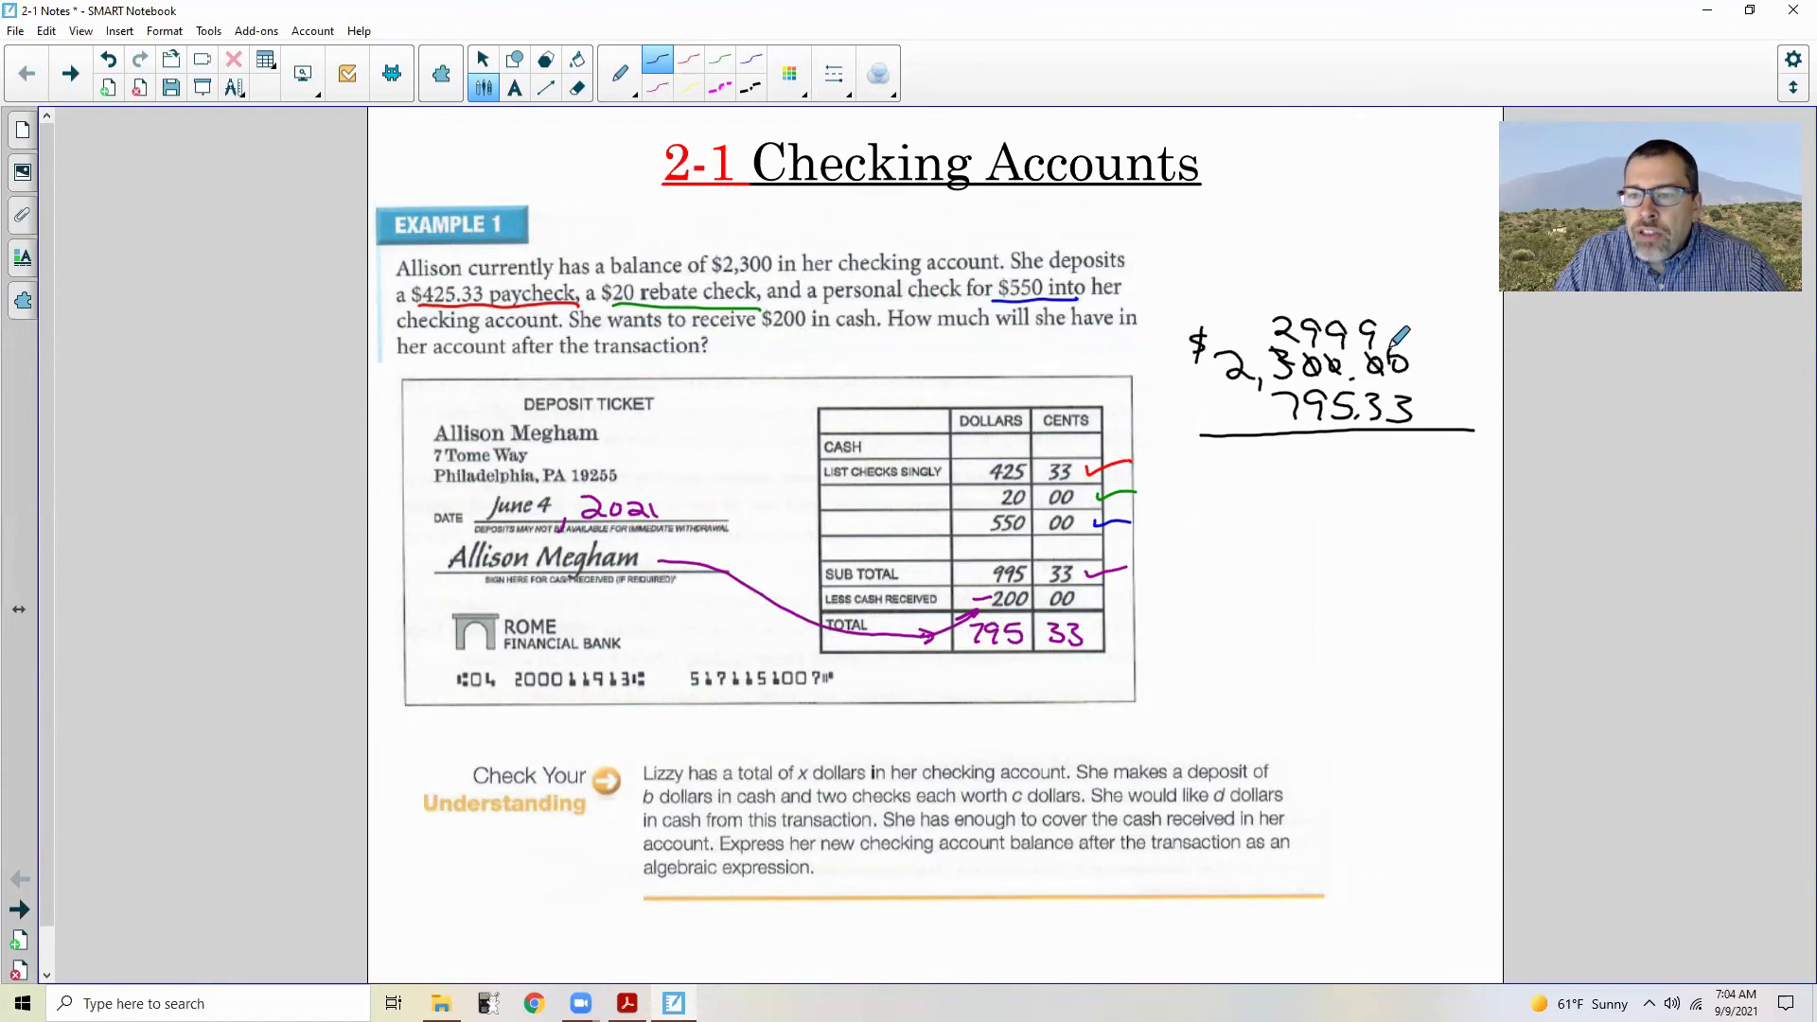
drag(1398, 445, 1412, 473)
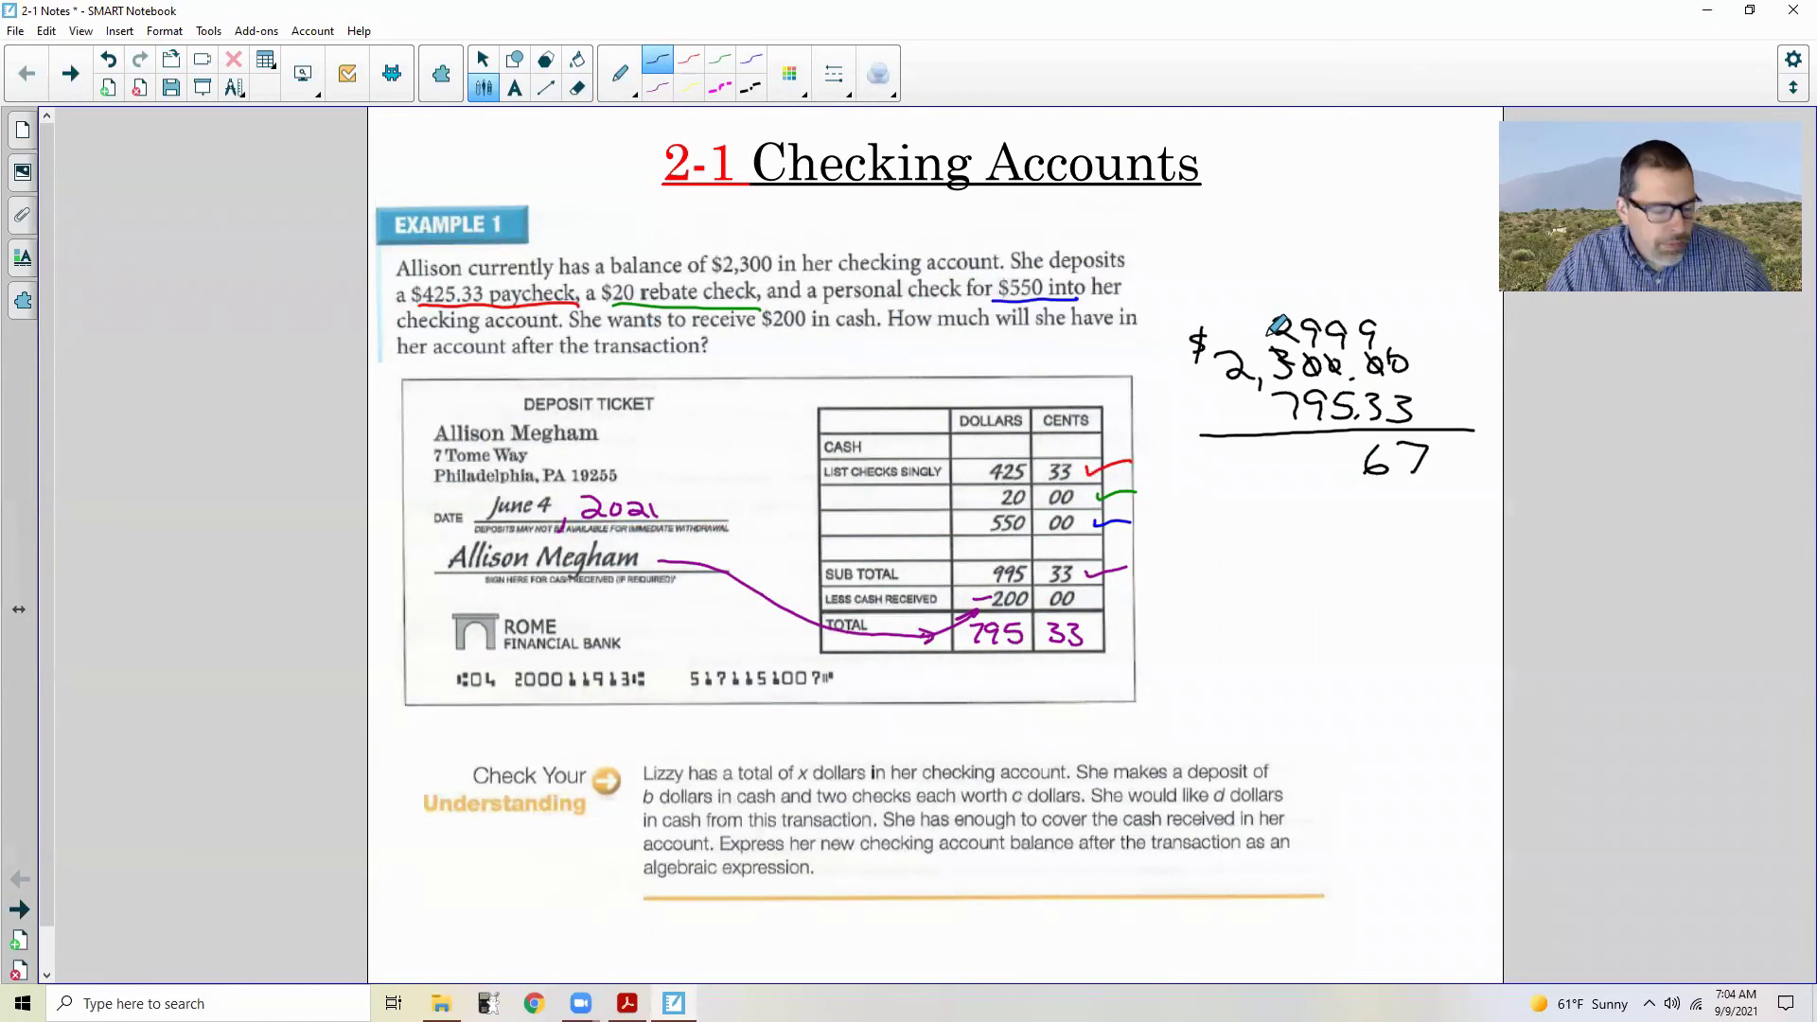
key(ctrl+z)
key(ctrl+z)
key(ctrl+z)
key(ctrl+z)
key(ctrl+z)
key(ctrl+z)
key(ctrl+z)
key(ctrl+z)
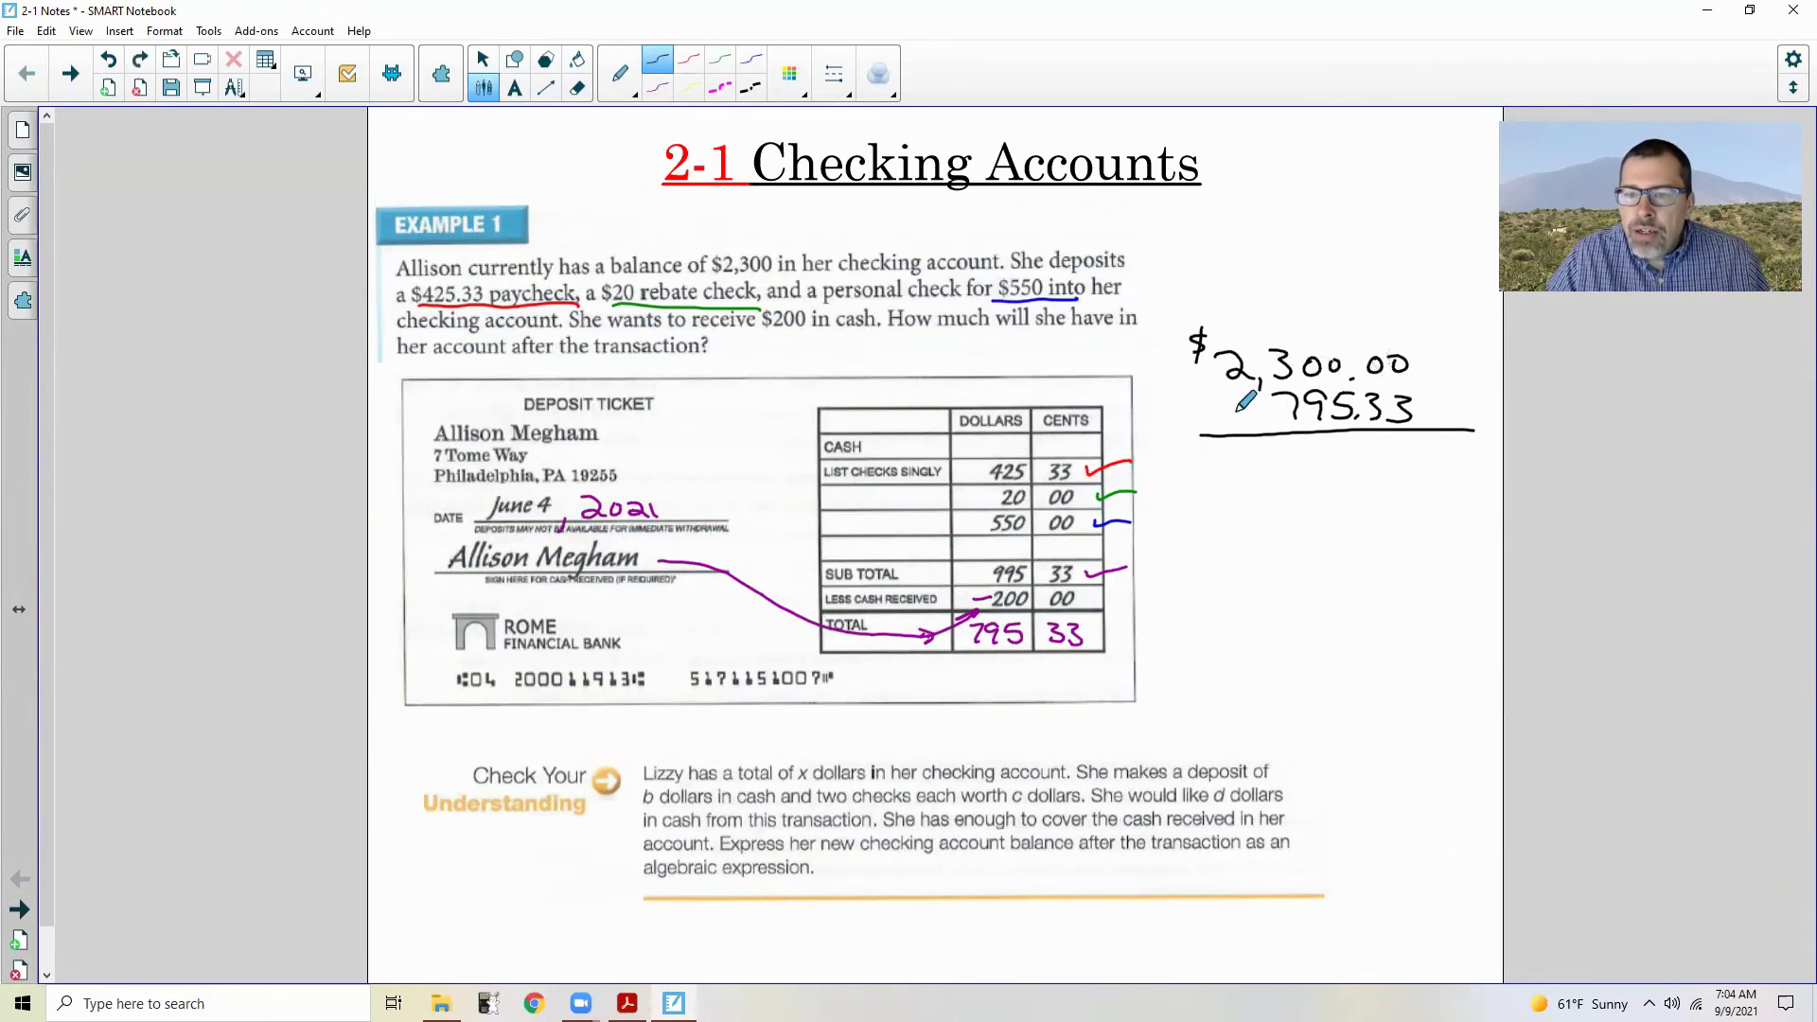
drag(1226, 415, 1265, 412)
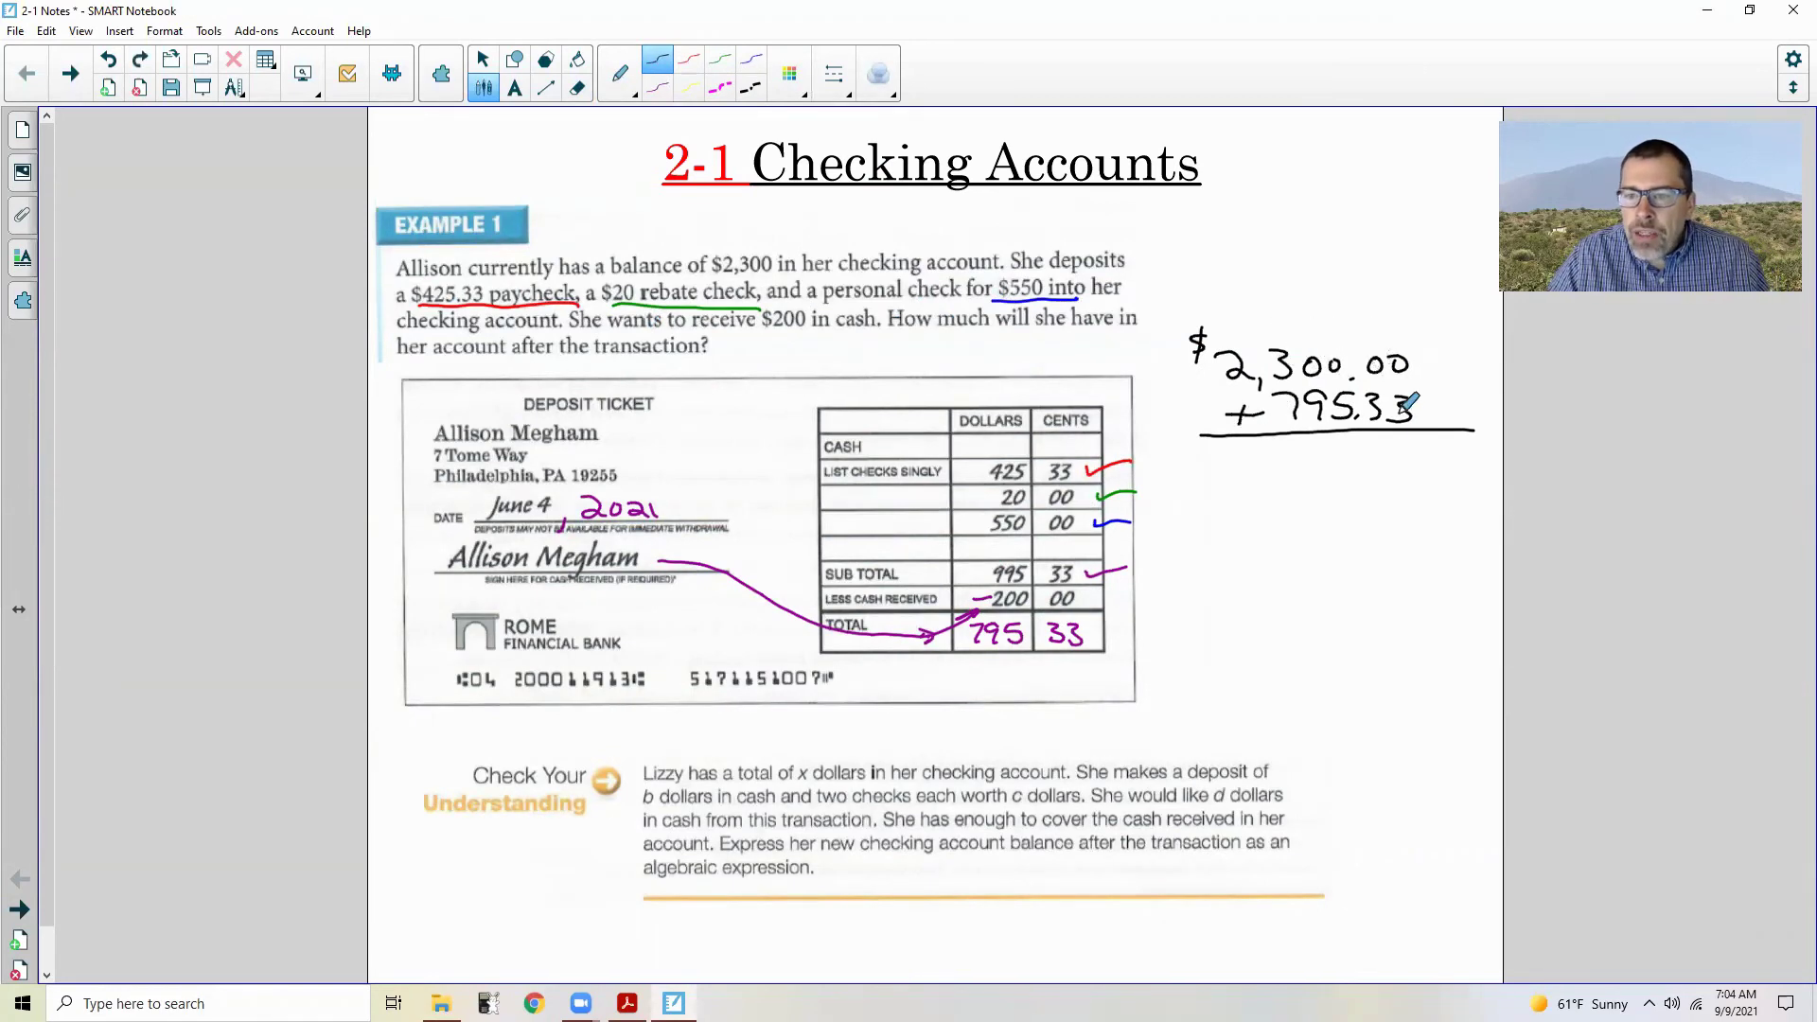
mouse_move(1395, 445)
mouse_down()
mouse_move(1394, 475)
mouse_move(1319, 474)
mouse_move(1281, 447)
mouse_move(1236, 475)
mouse_move(1264, 493)
mouse_up()
click(1209, 446)
drag(1202, 442, 1202, 473)
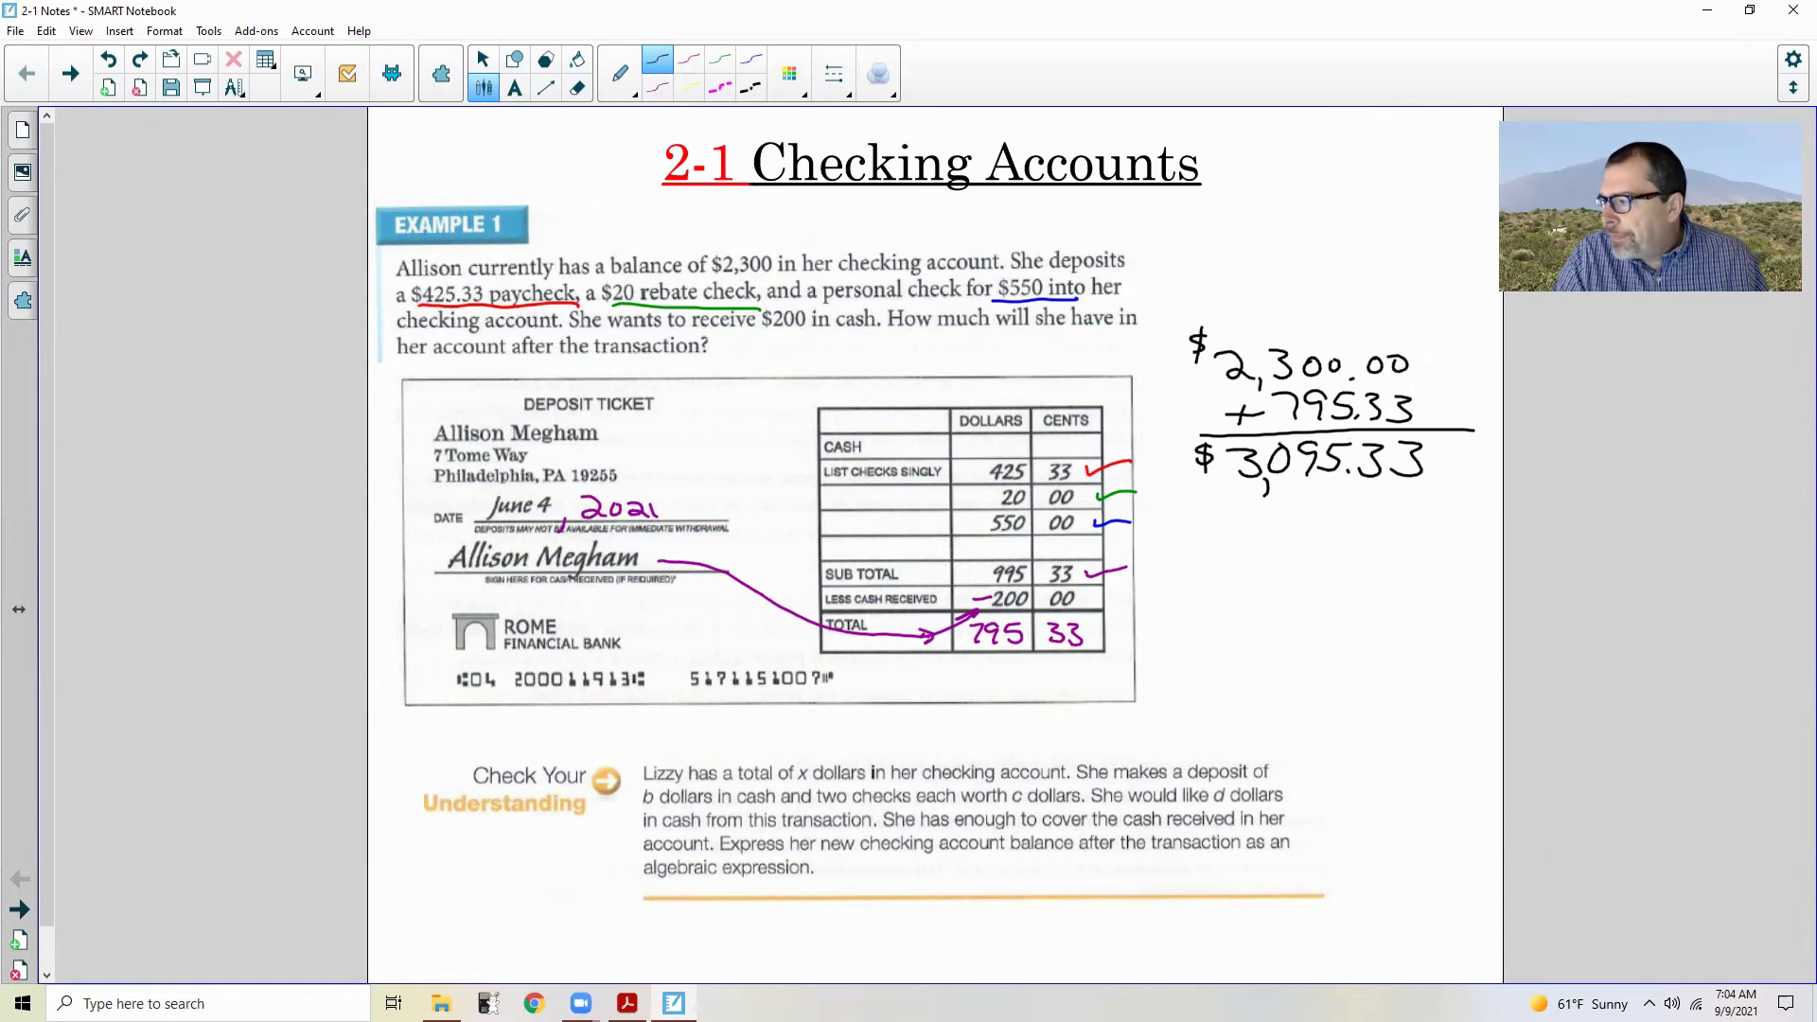
Step: Scroll to Check Your Understanding and highlight 'x dollars in her checking account' in yellow
scroll(935, 545, down, 5)
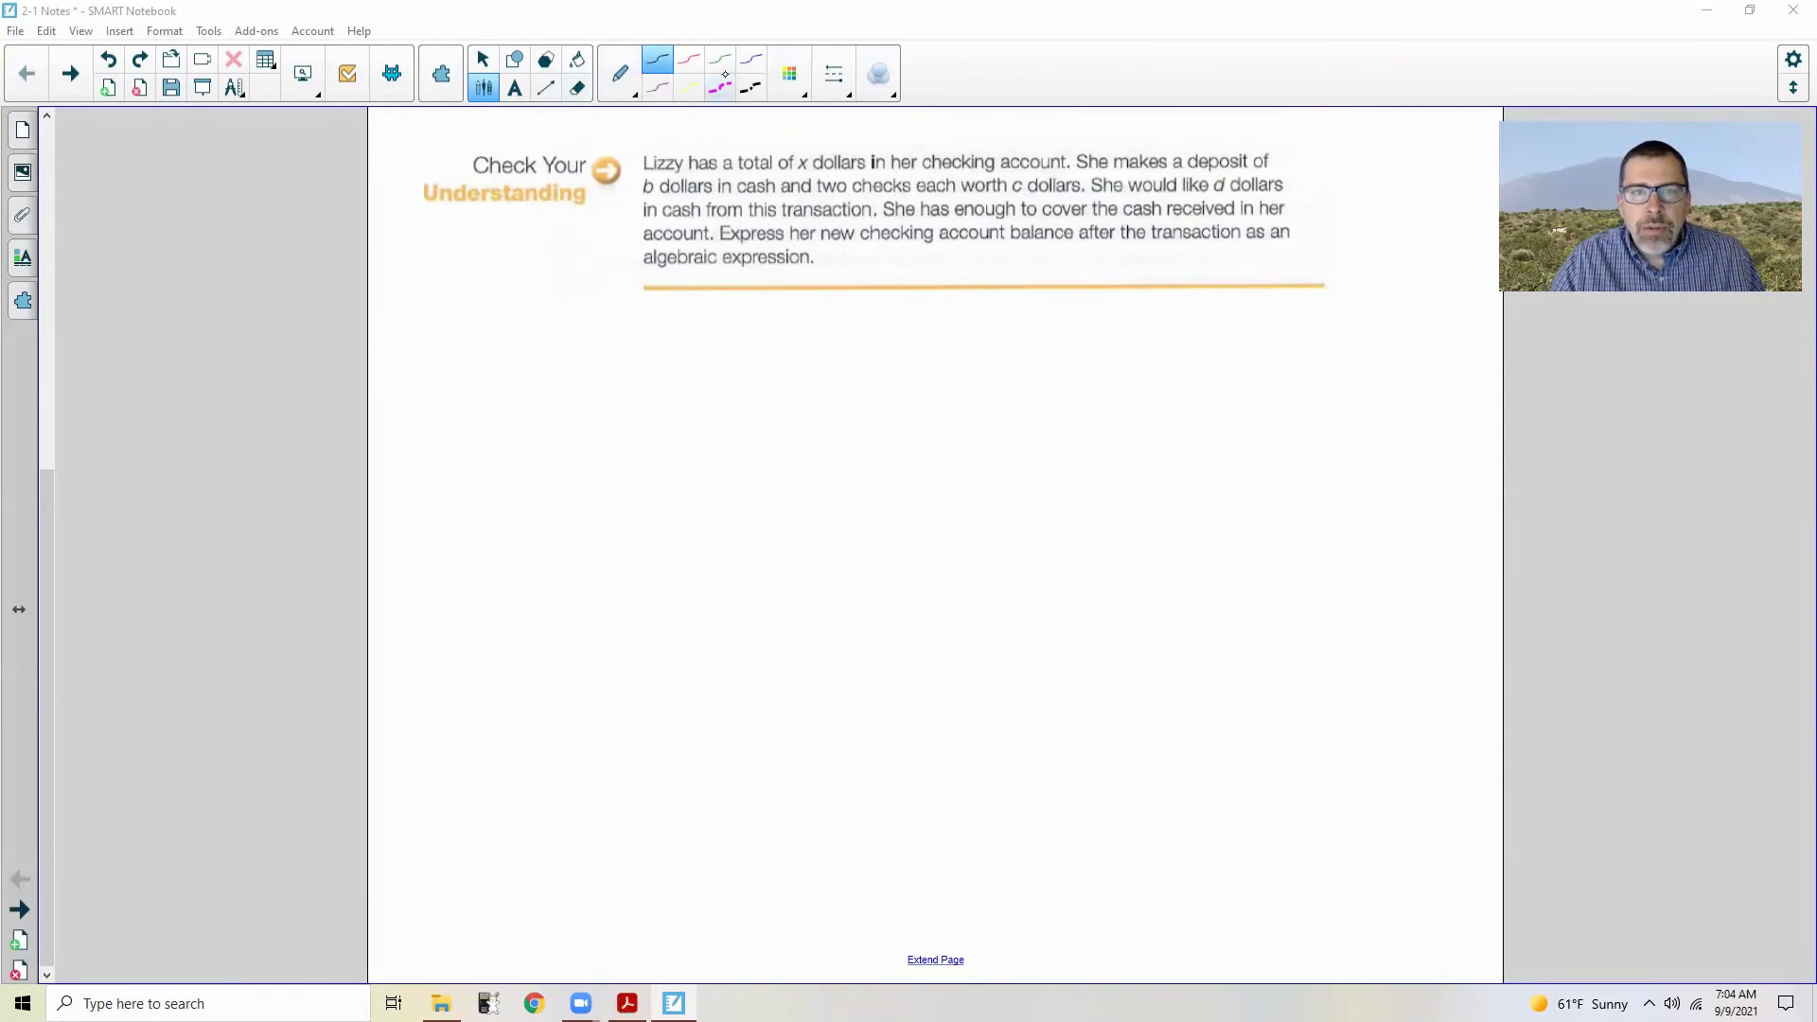
click(689, 60)
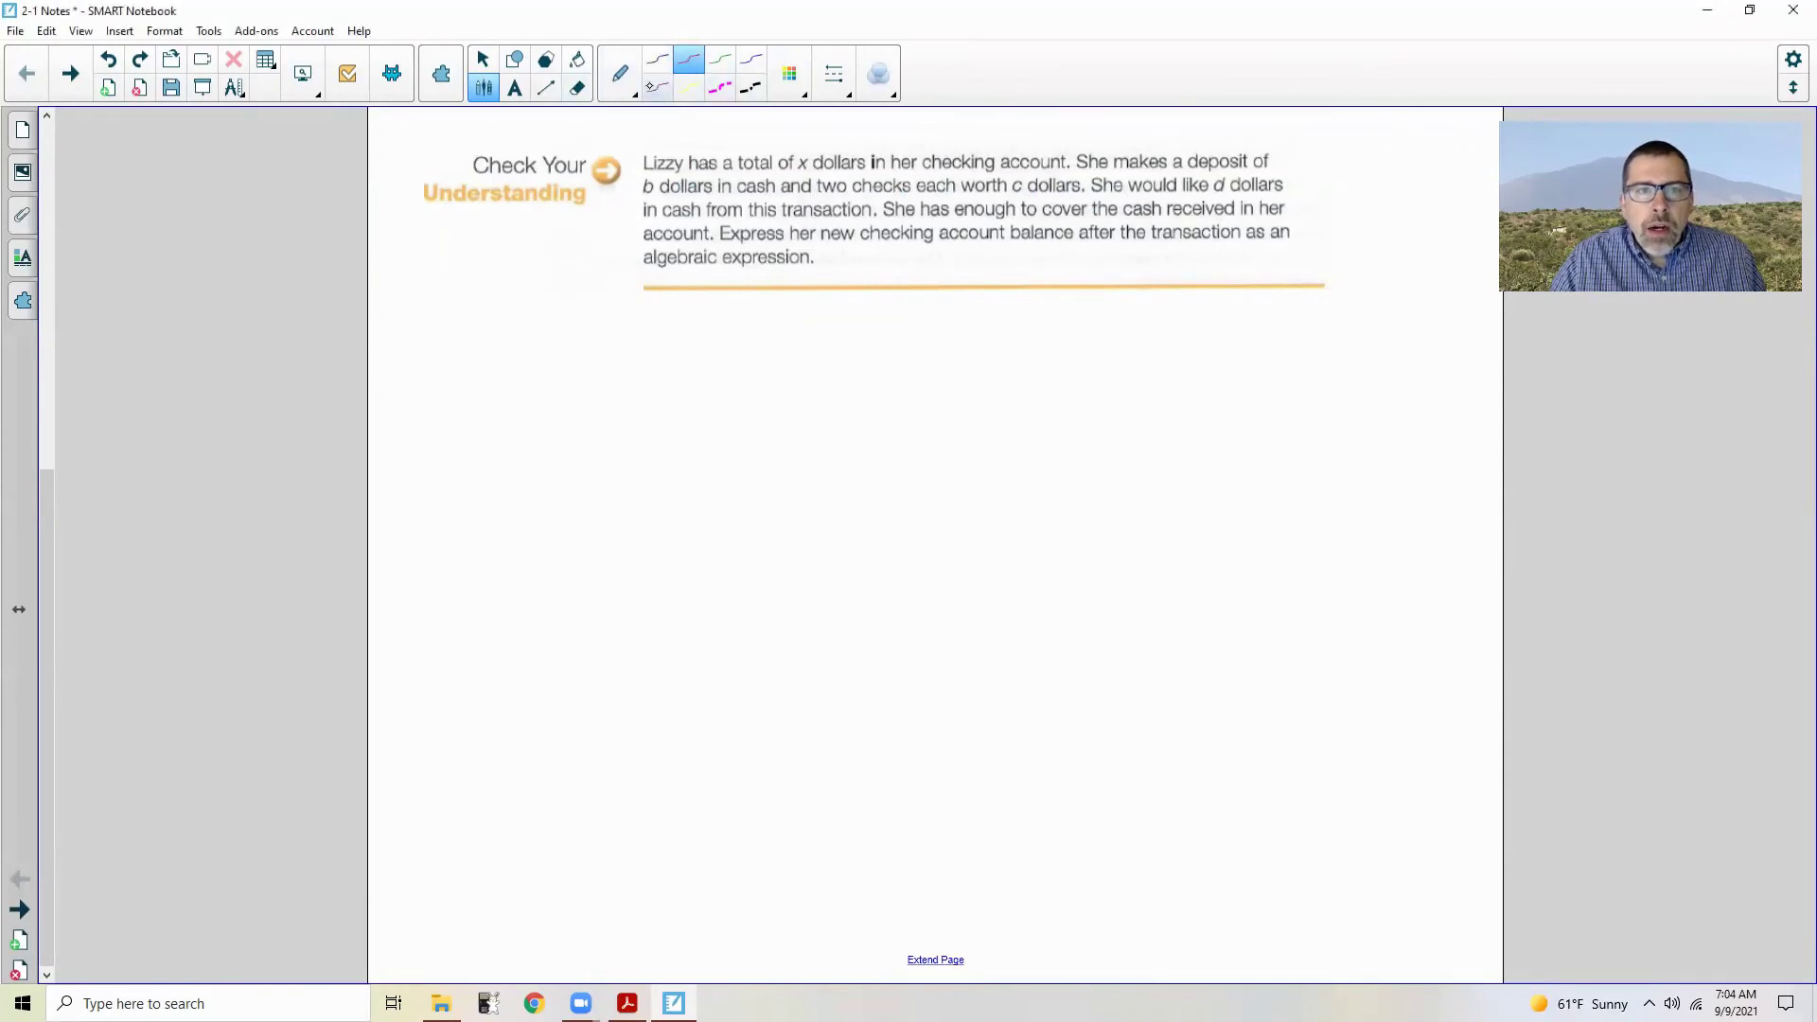
click(635, 95)
click(527, 219)
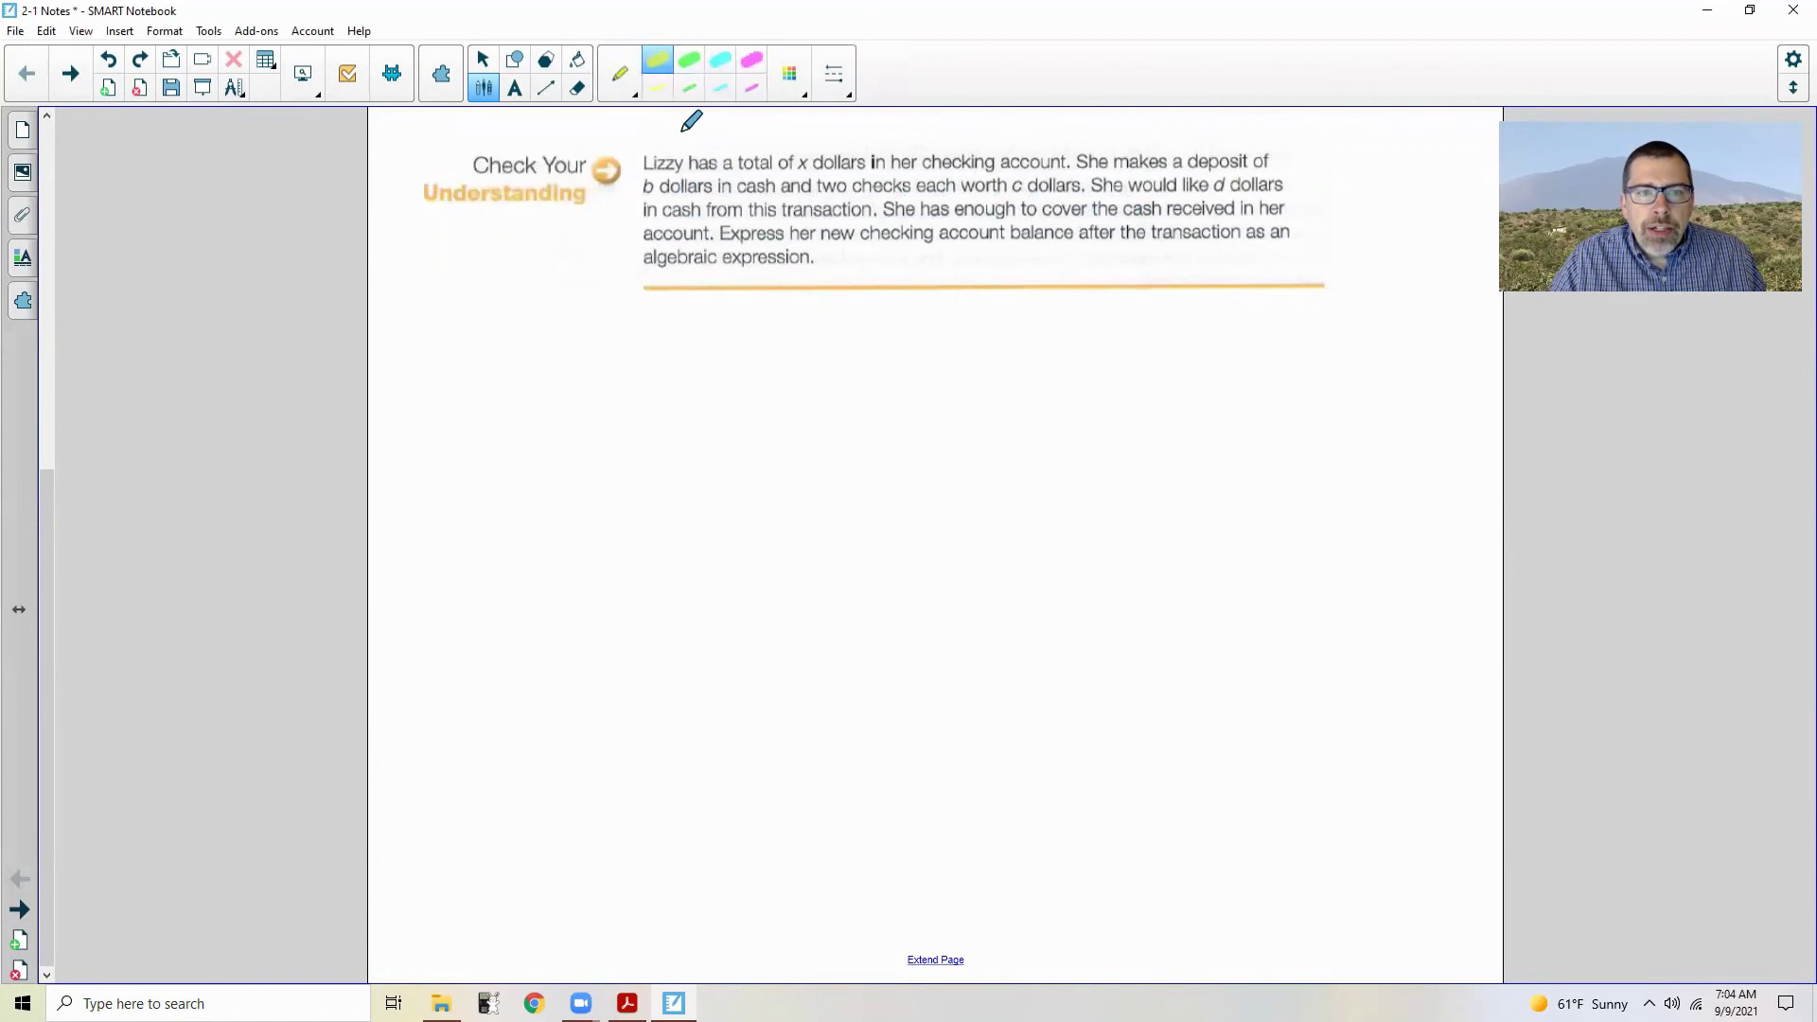
drag(782, 163, 1071, 163)
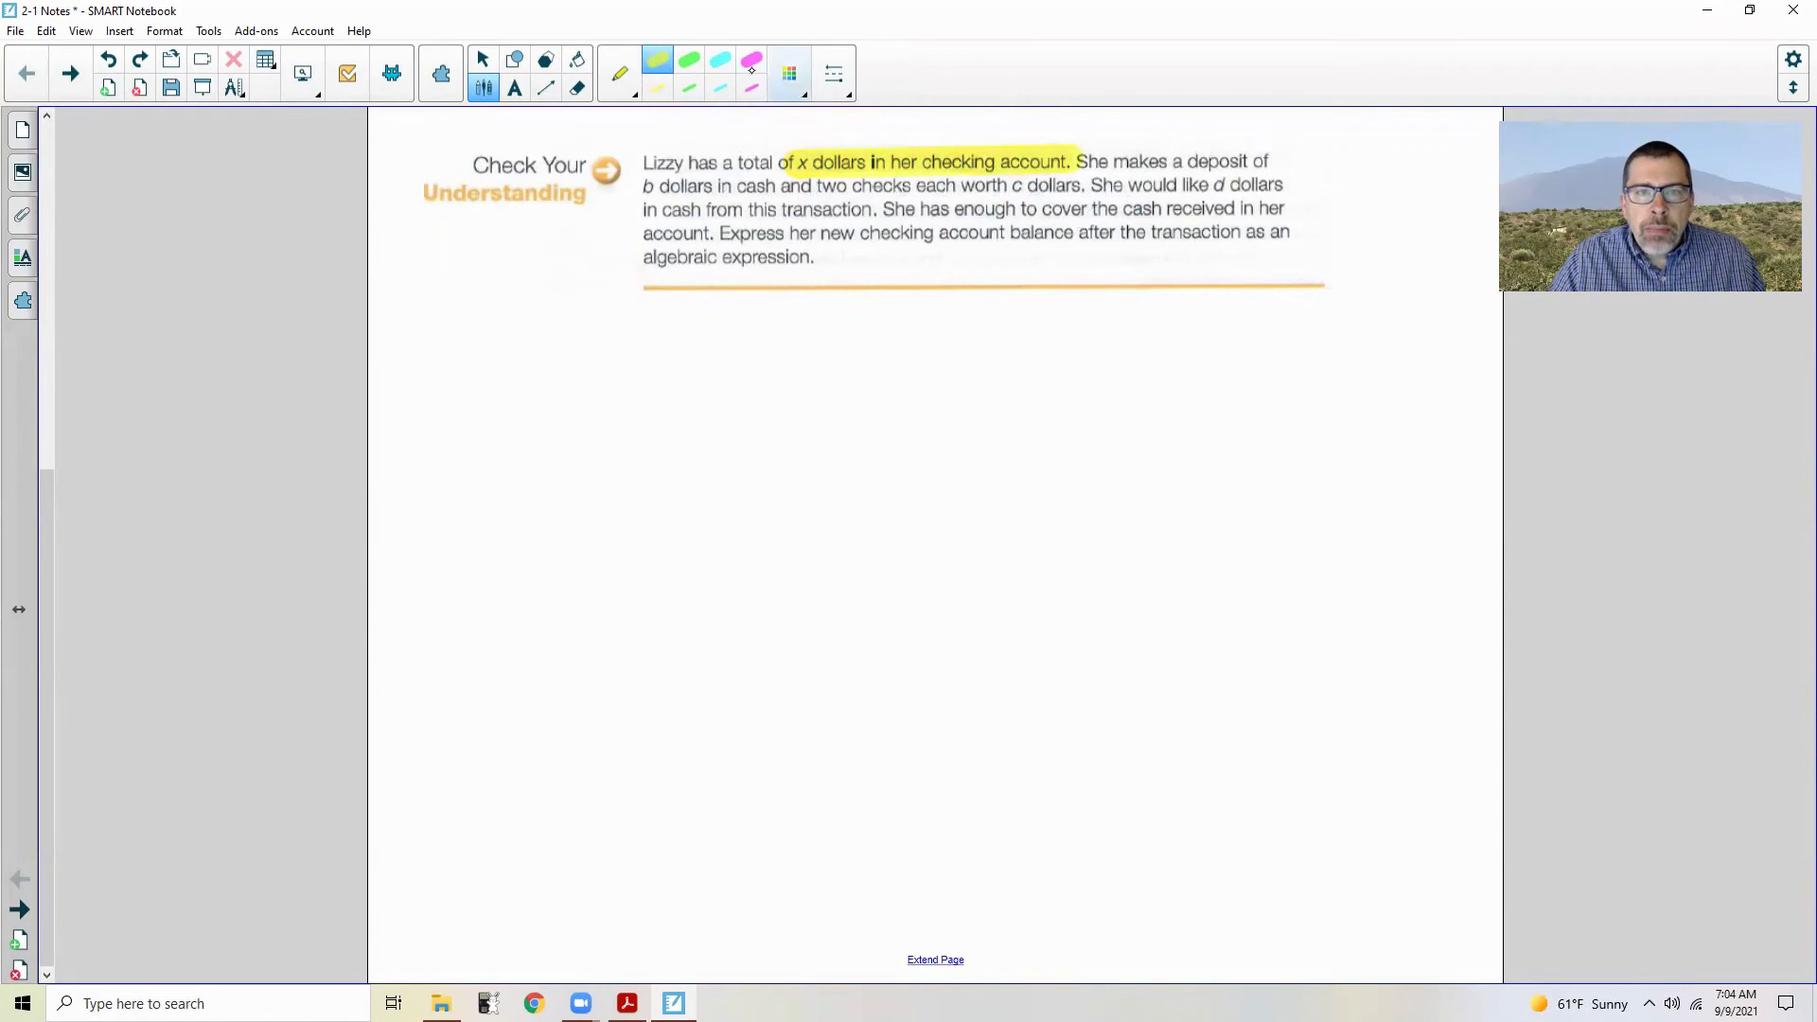
Step: Highlight the b-dollar deposit green, the two c-dollar checks cyan, and d dollars cash magenta
click(689, 60)
drag(1177, 163, 1253, 162)
drag(633, 186, 716, 186)
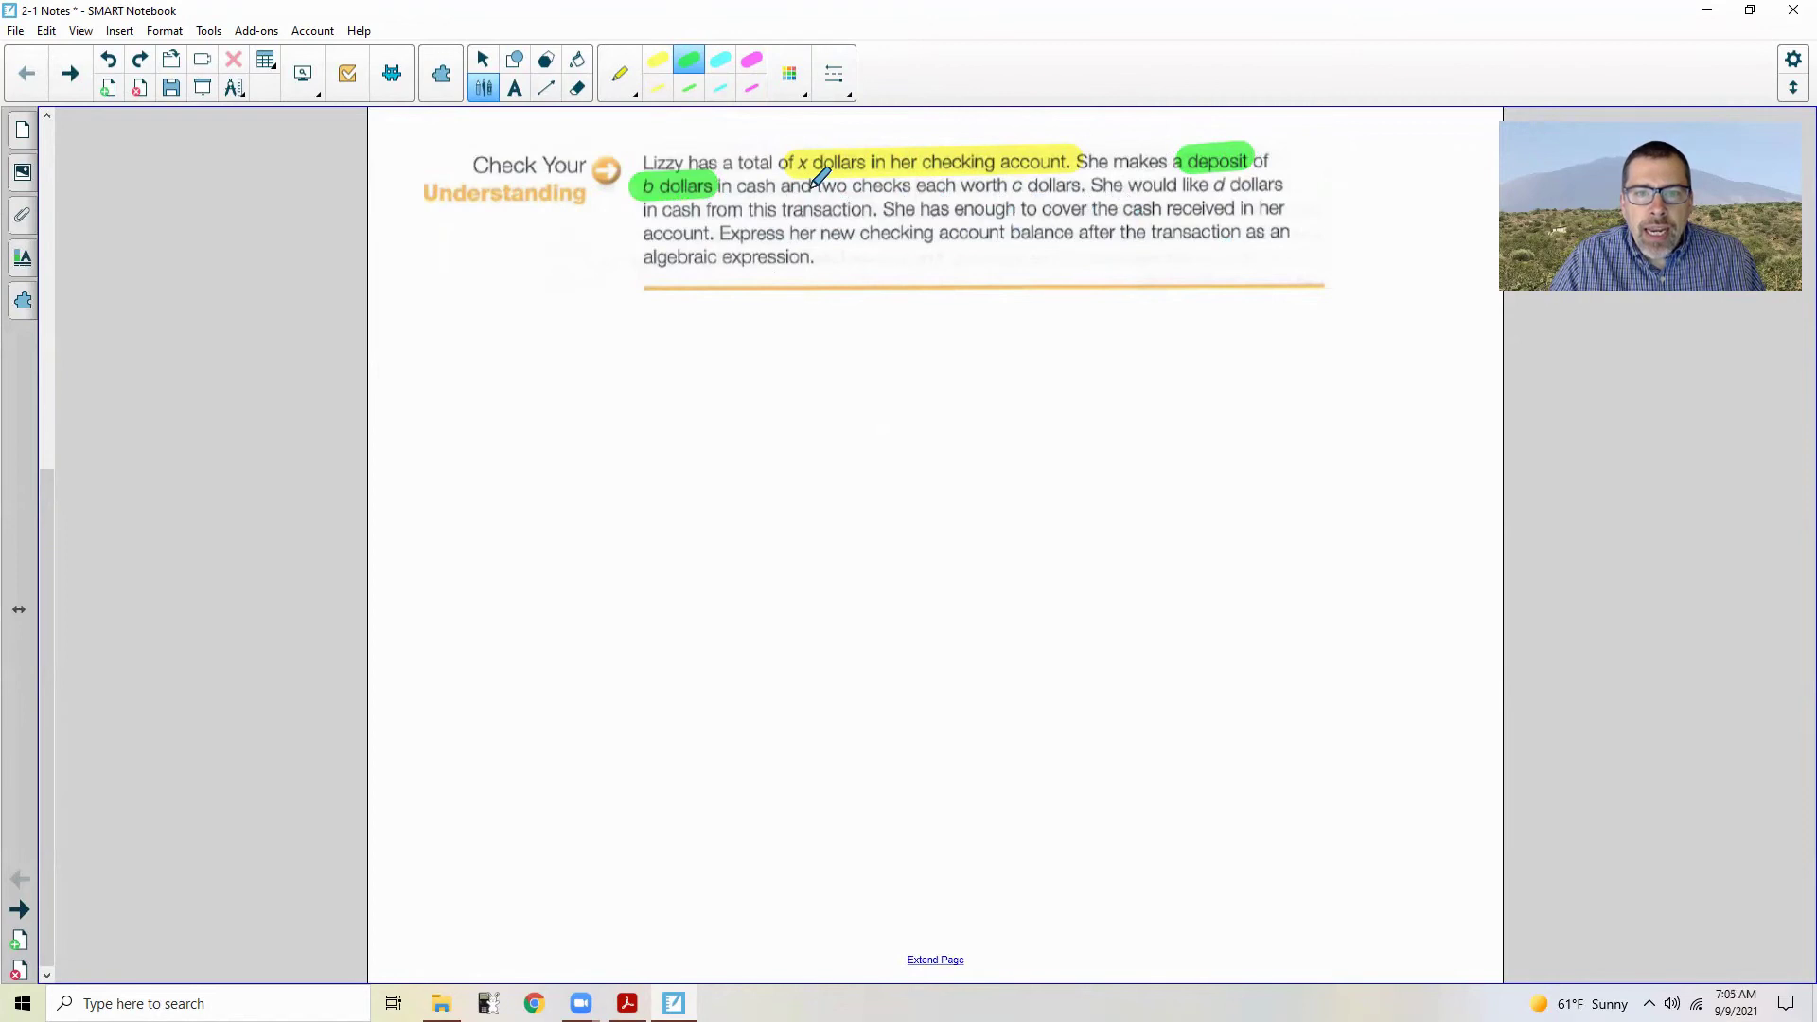
click(721, 60)
drag(818, 187, 1089, 186)
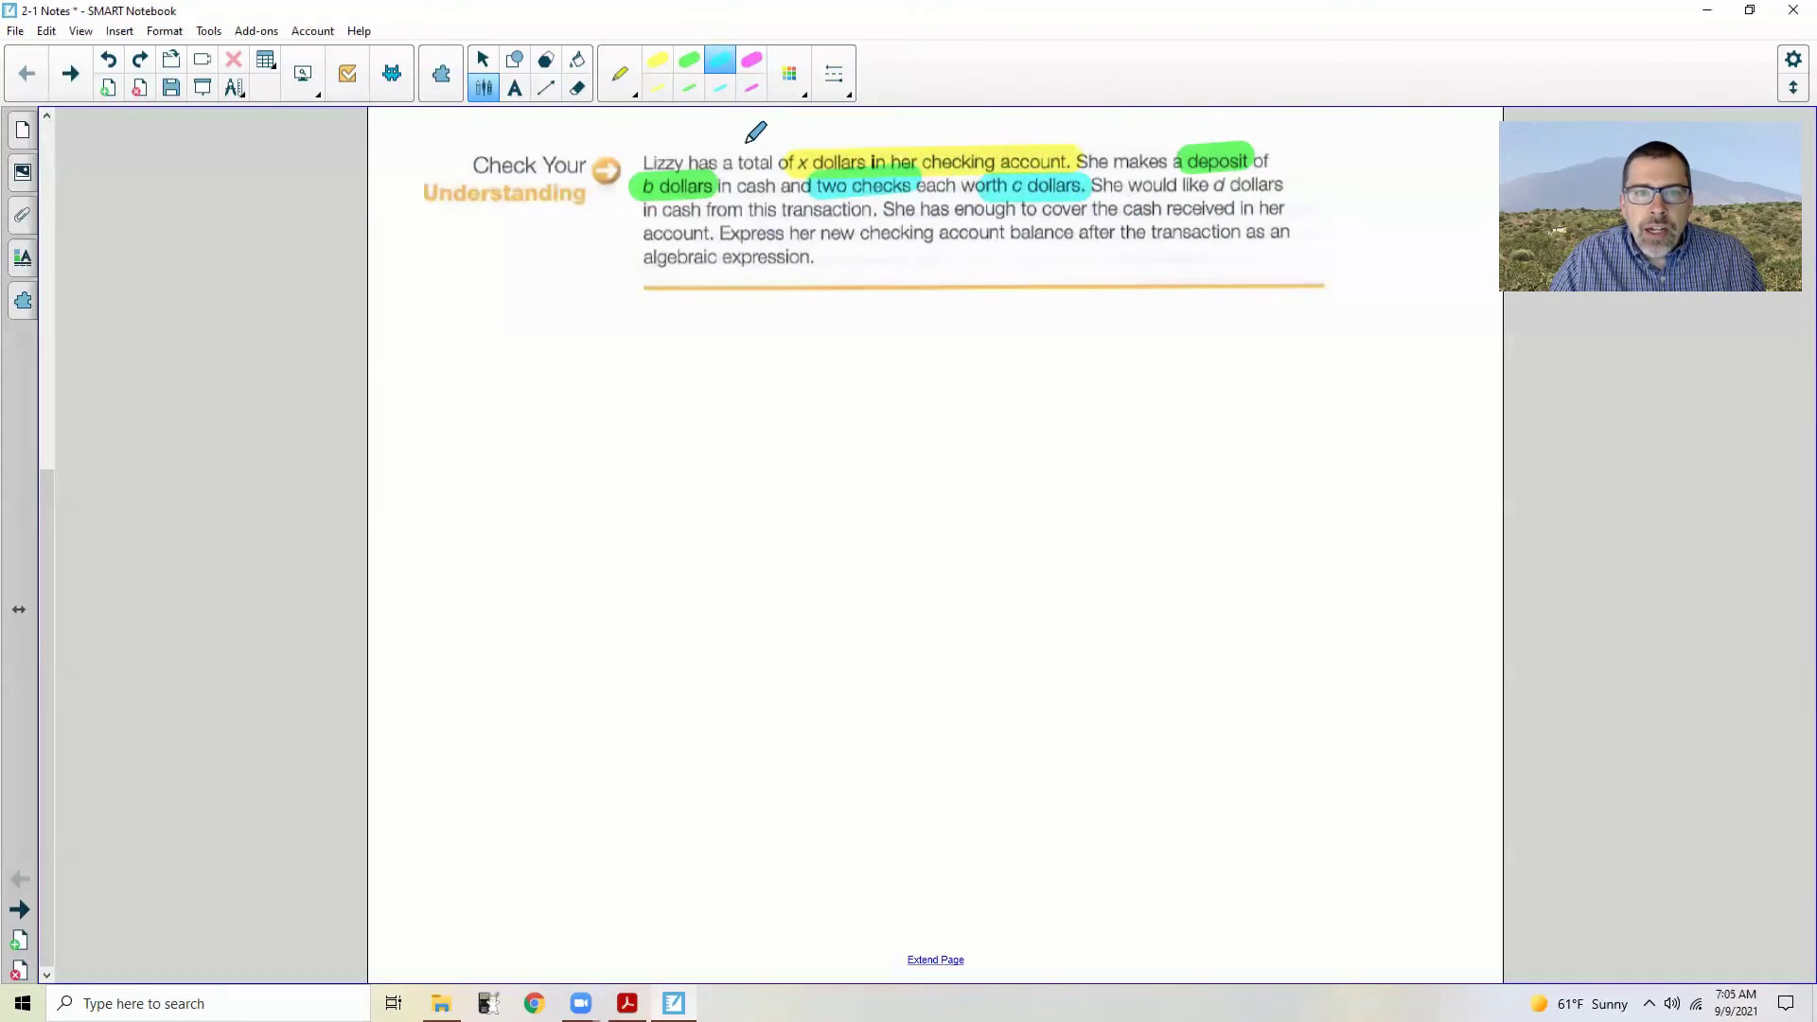
click(751, 59)
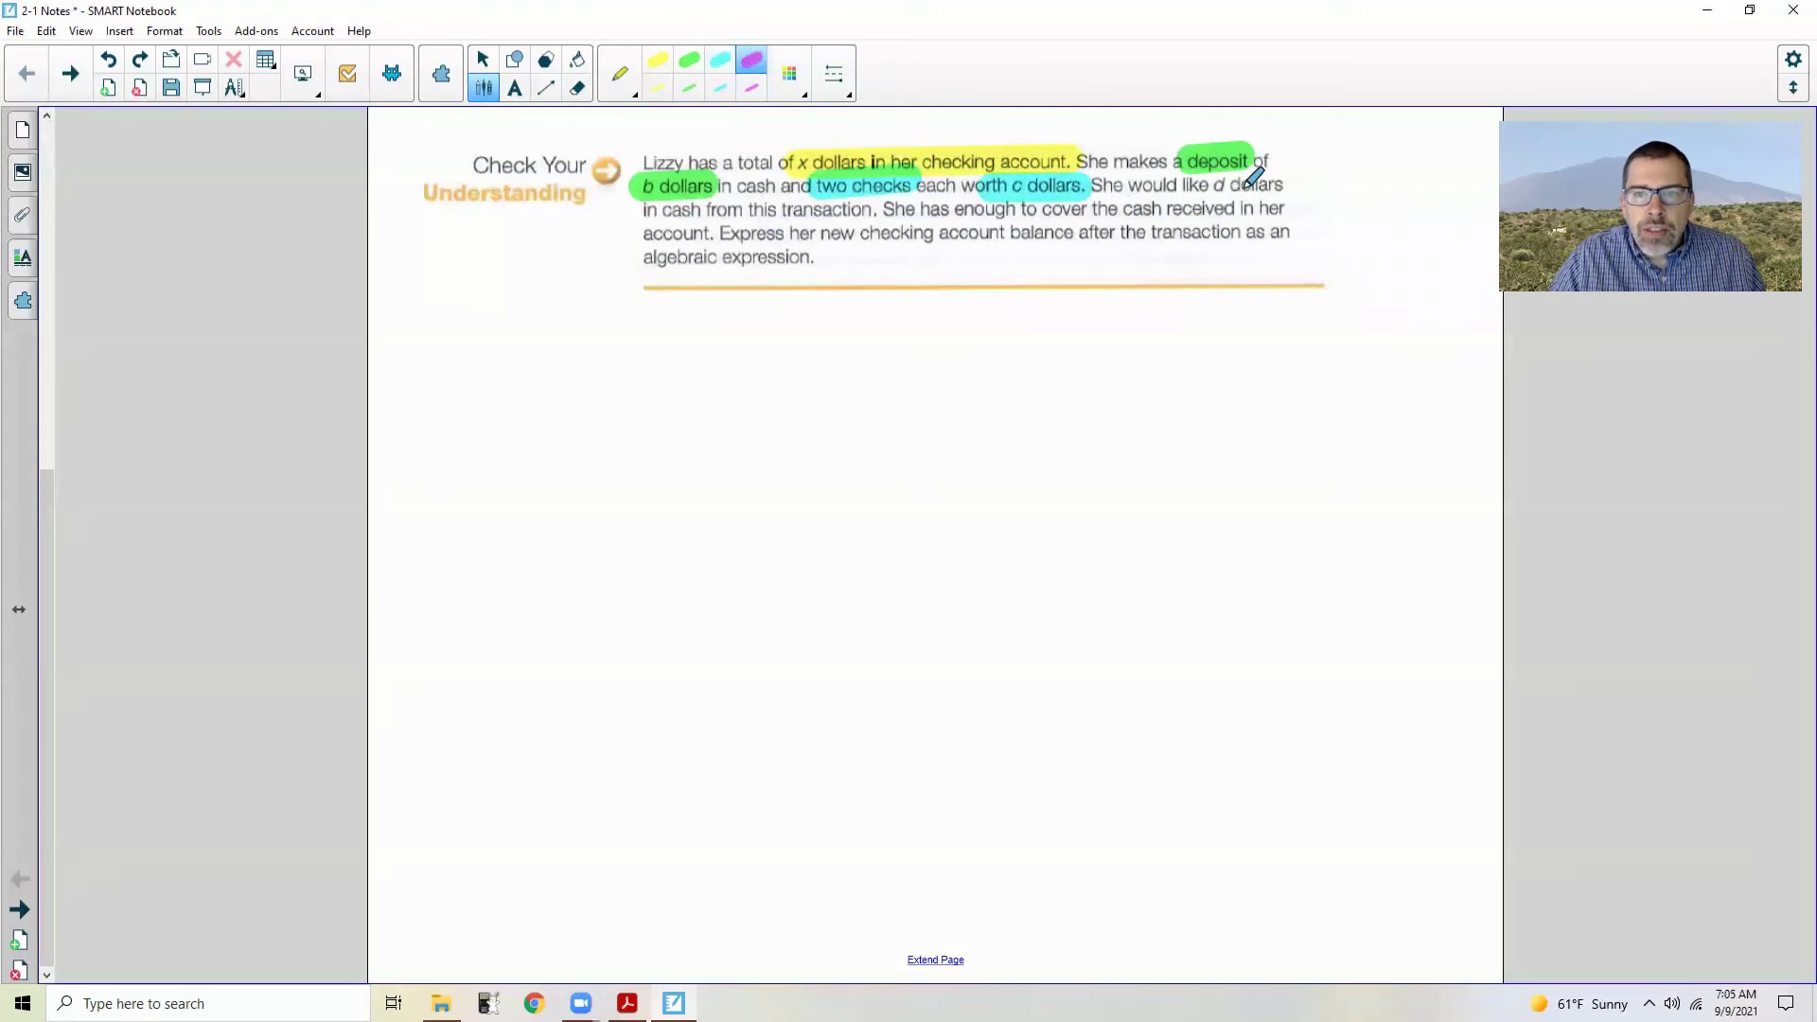
drag(1200, 185, 1297, 185)
drag(630, 210, 767, 210)
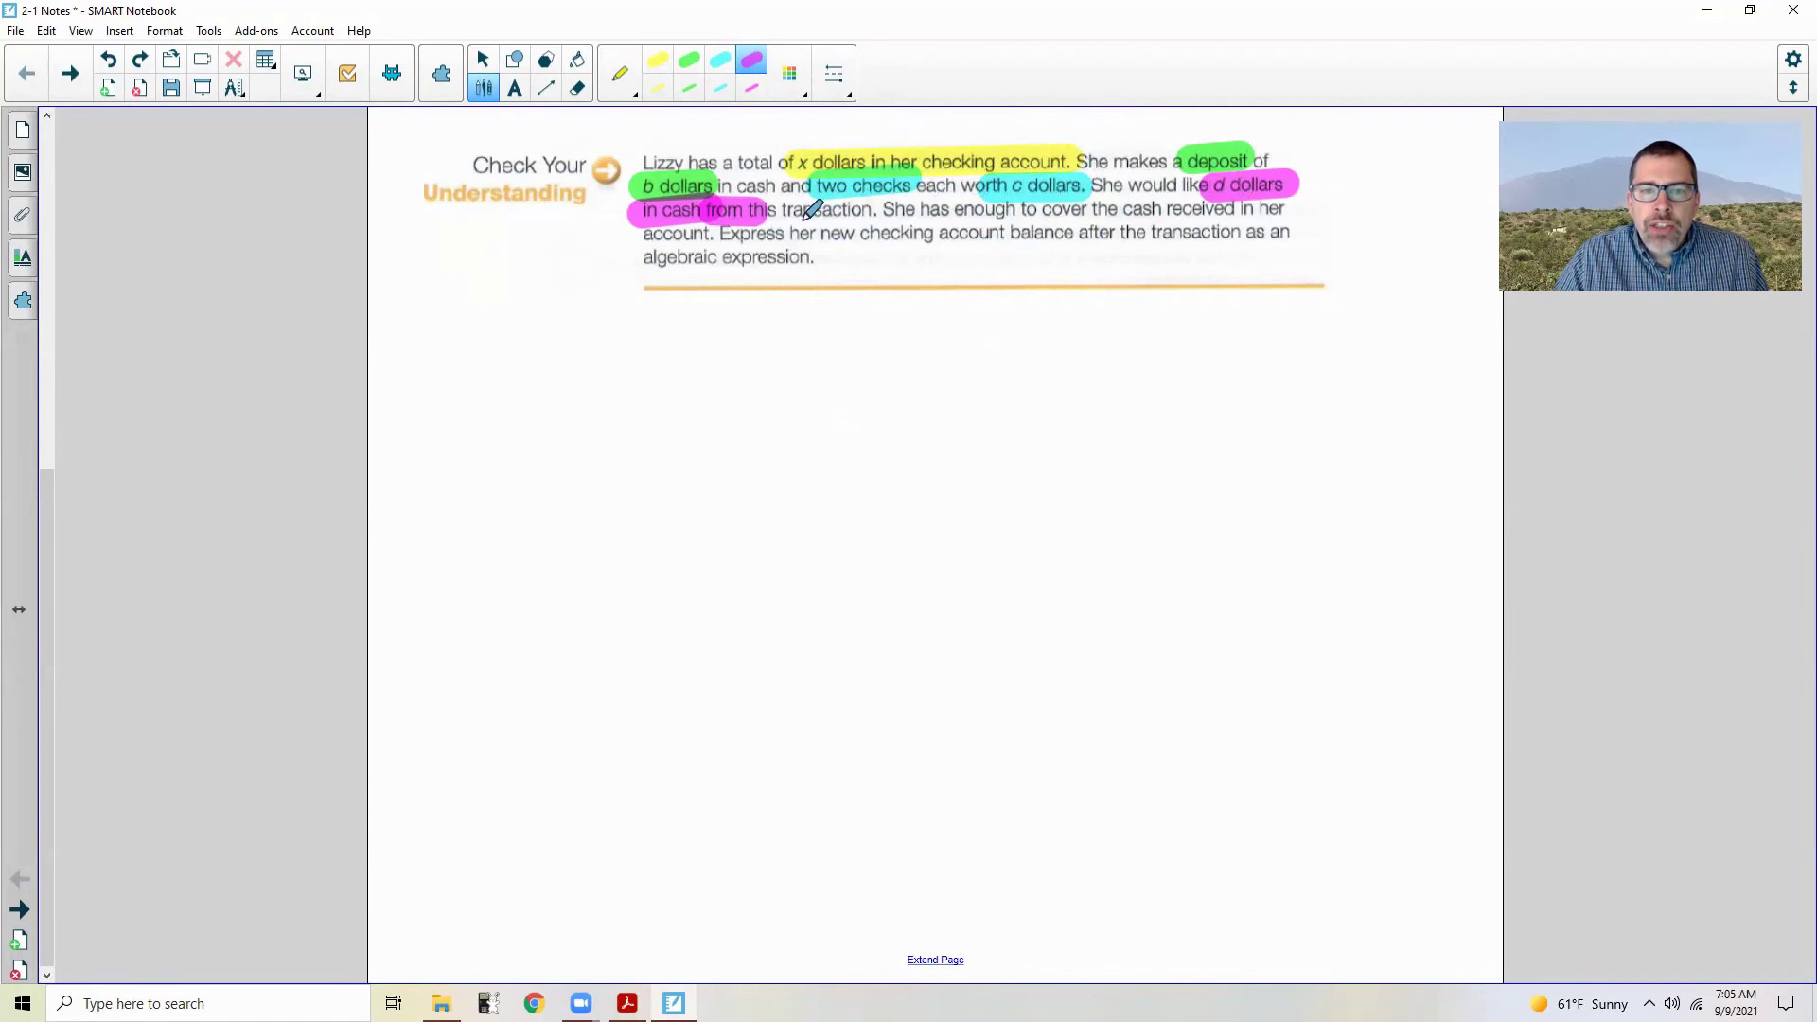
Step: Return to the red Calligraphic Pen and write an x below the problem
click(622, 79)
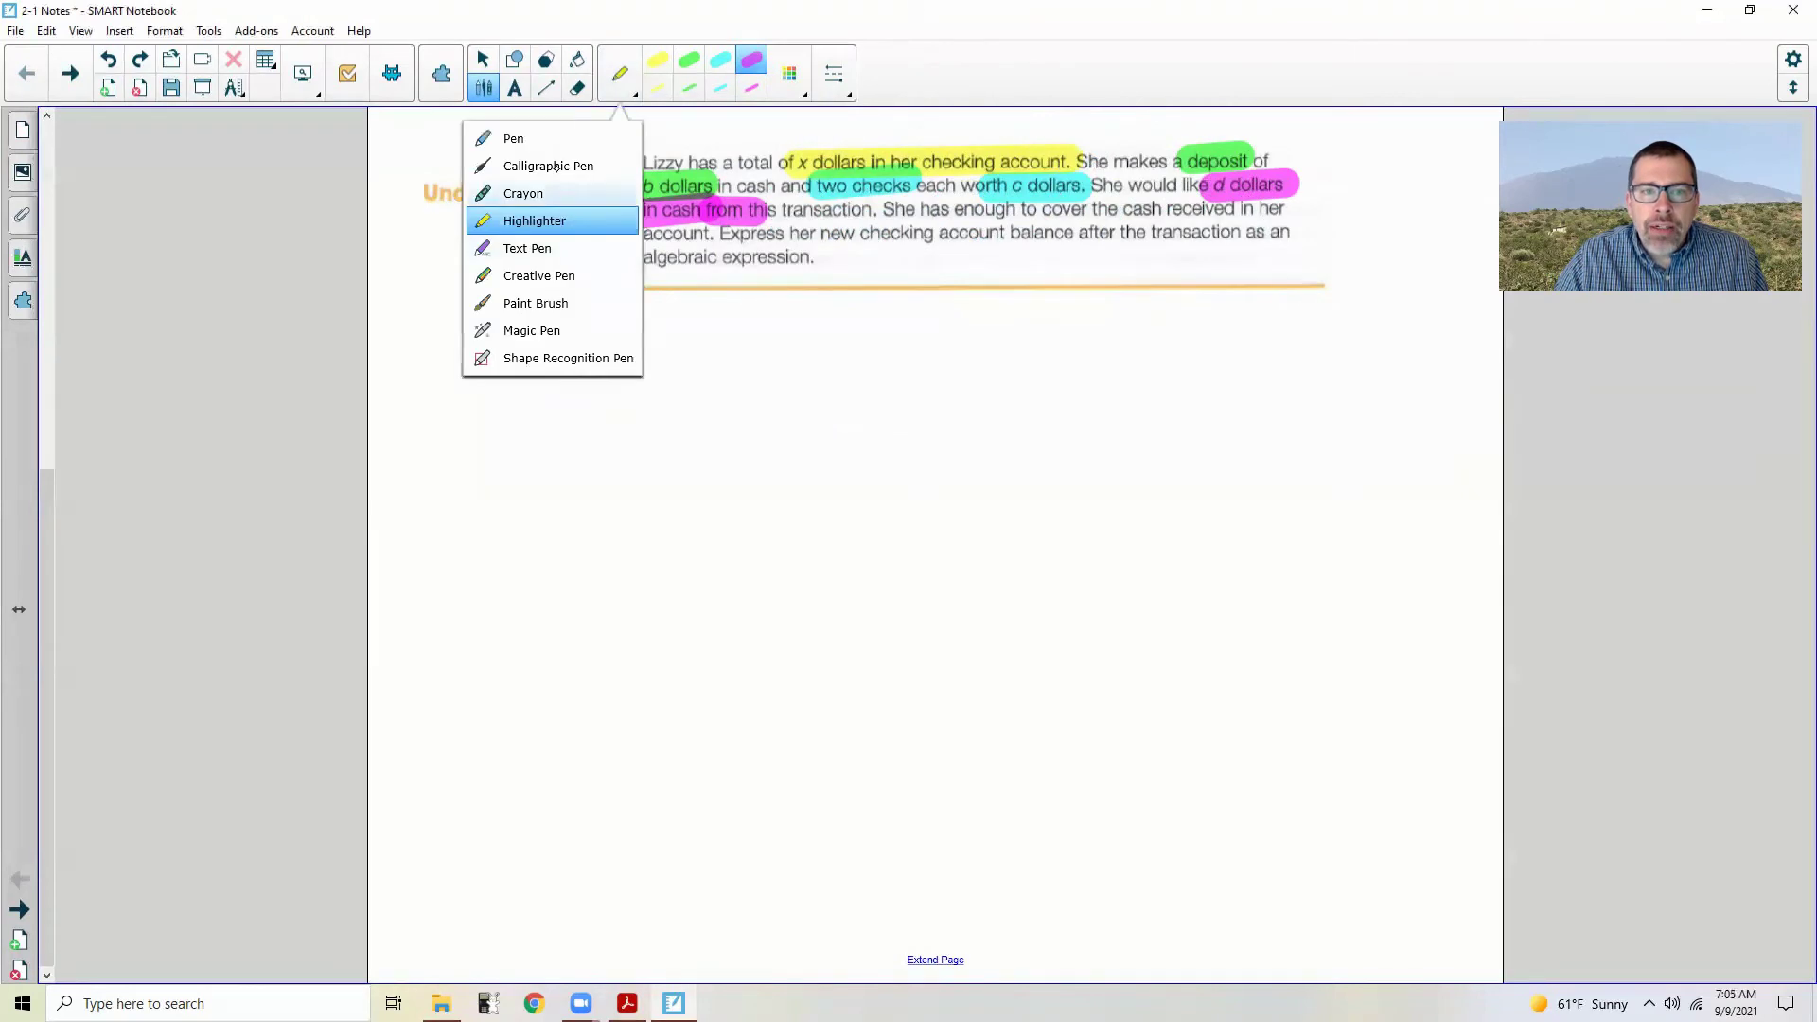
click(547, 165)
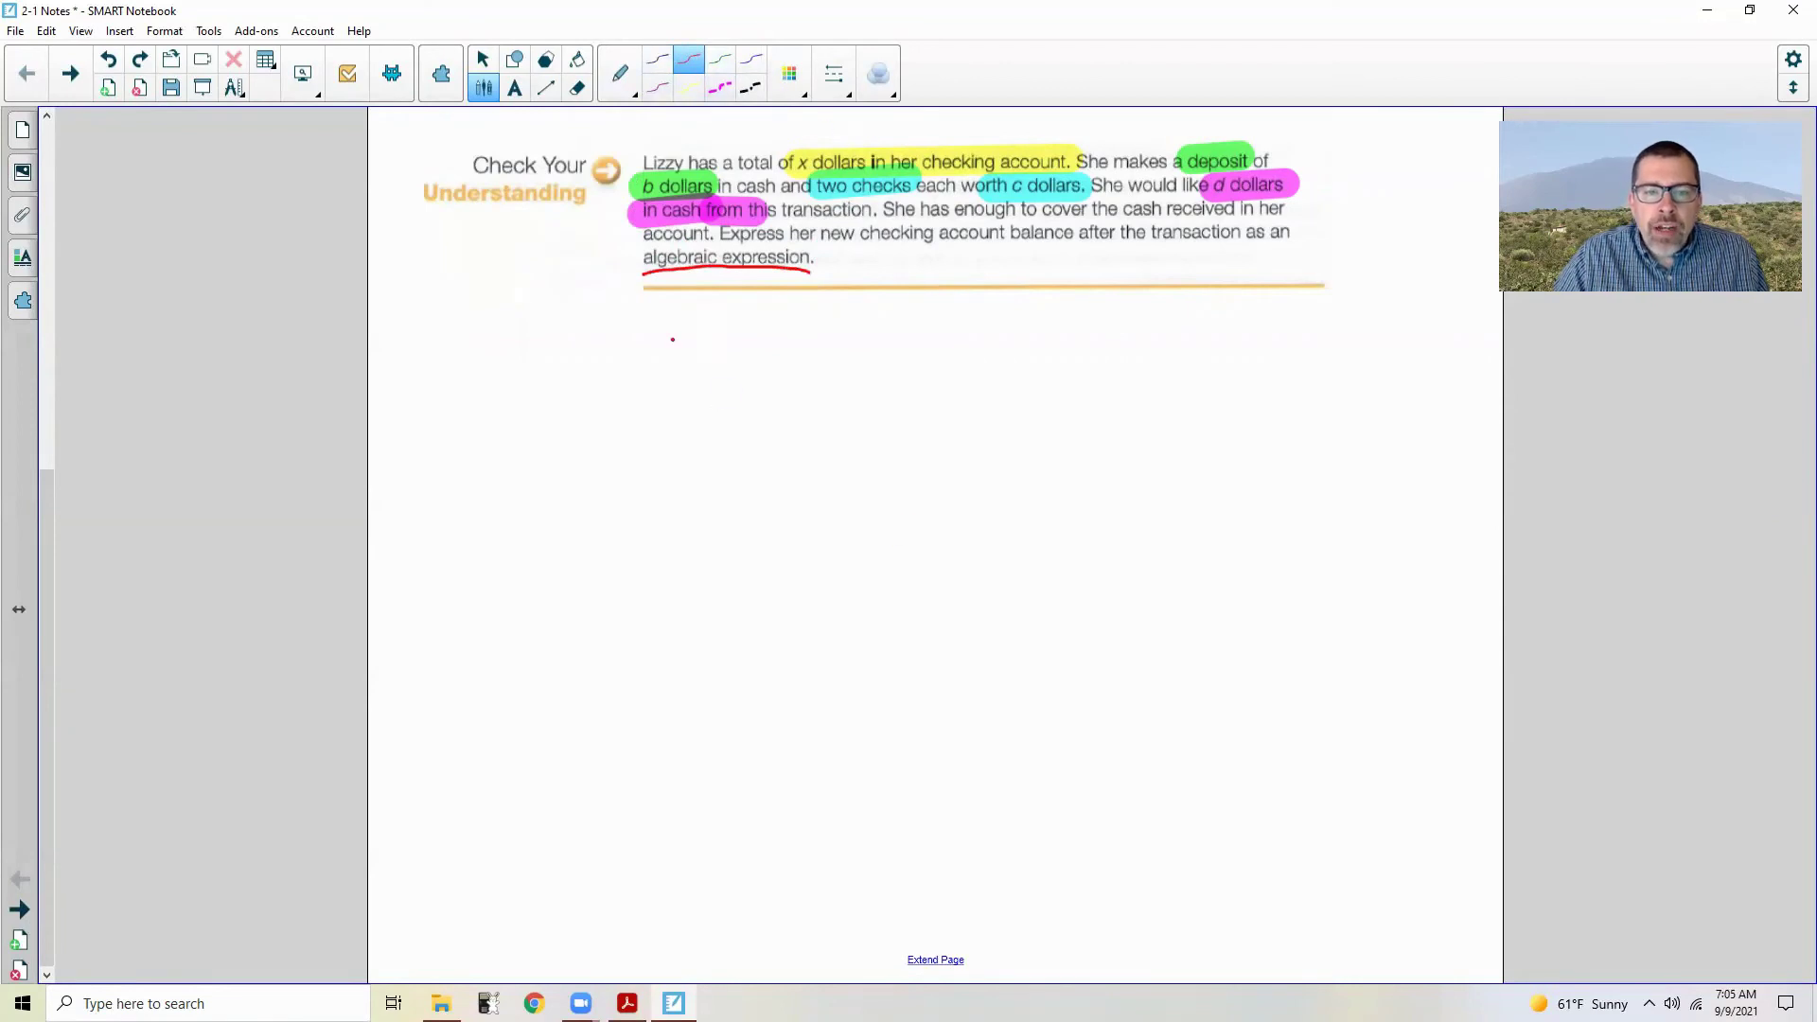
drag(687, 360, 703, 382)
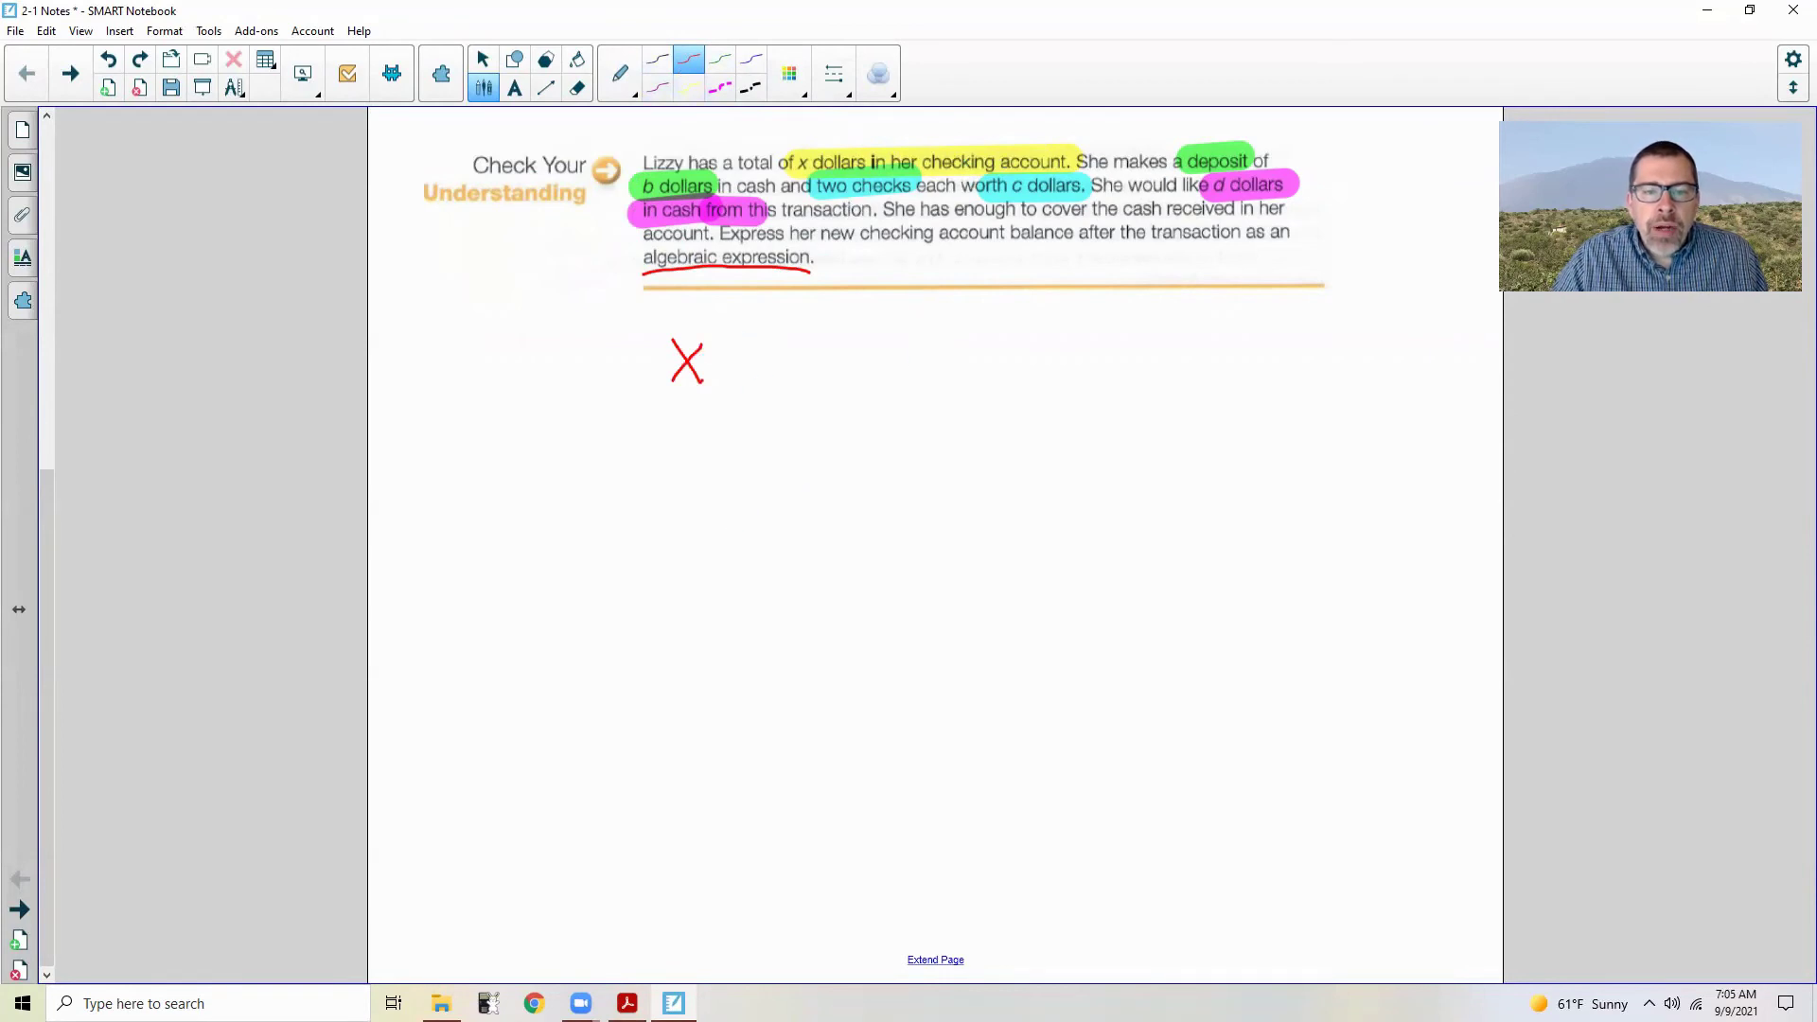
Step: Write x+b+c+c−d and brace the two c terms
mouse_move(730, 346)
mouse_down()
mouse_move(730, 381)
mouse_move(754, 360)
mouse_up()
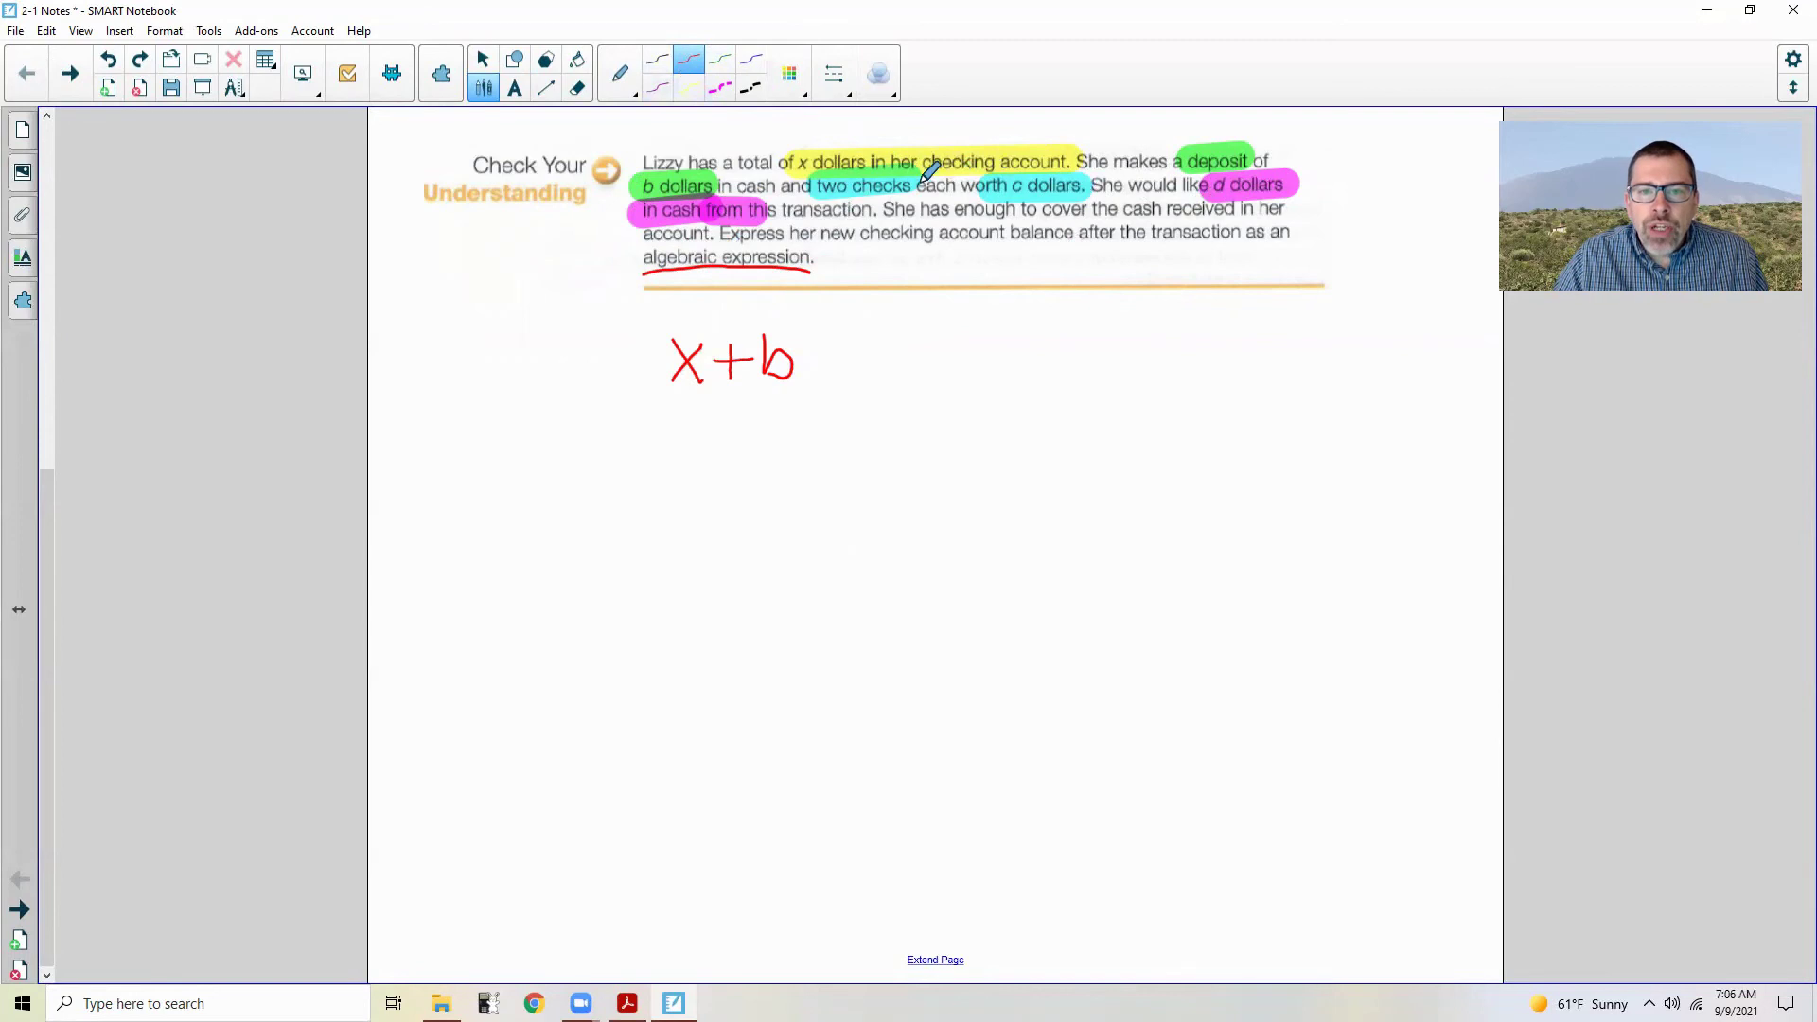
drag(830, 342, 825, 376)
drag(816, 362, 951, 377)
click(887, 361)
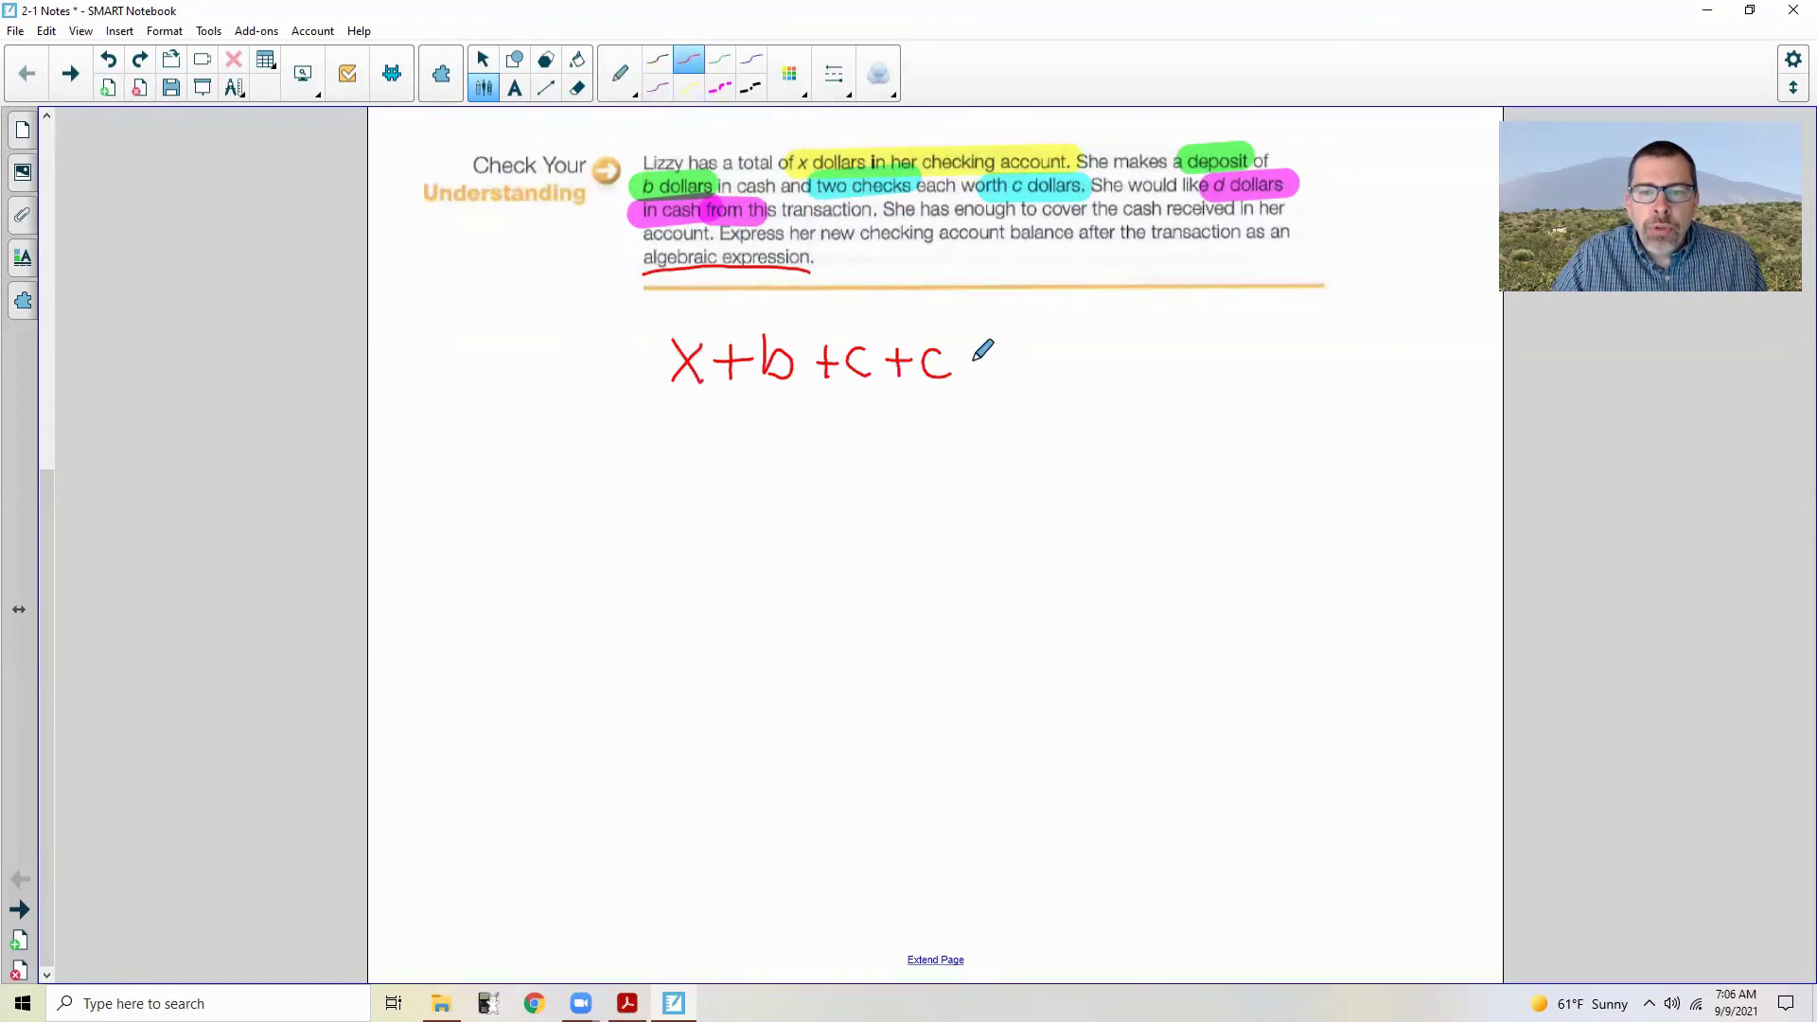
drag(1020, 355, 1056, 372)
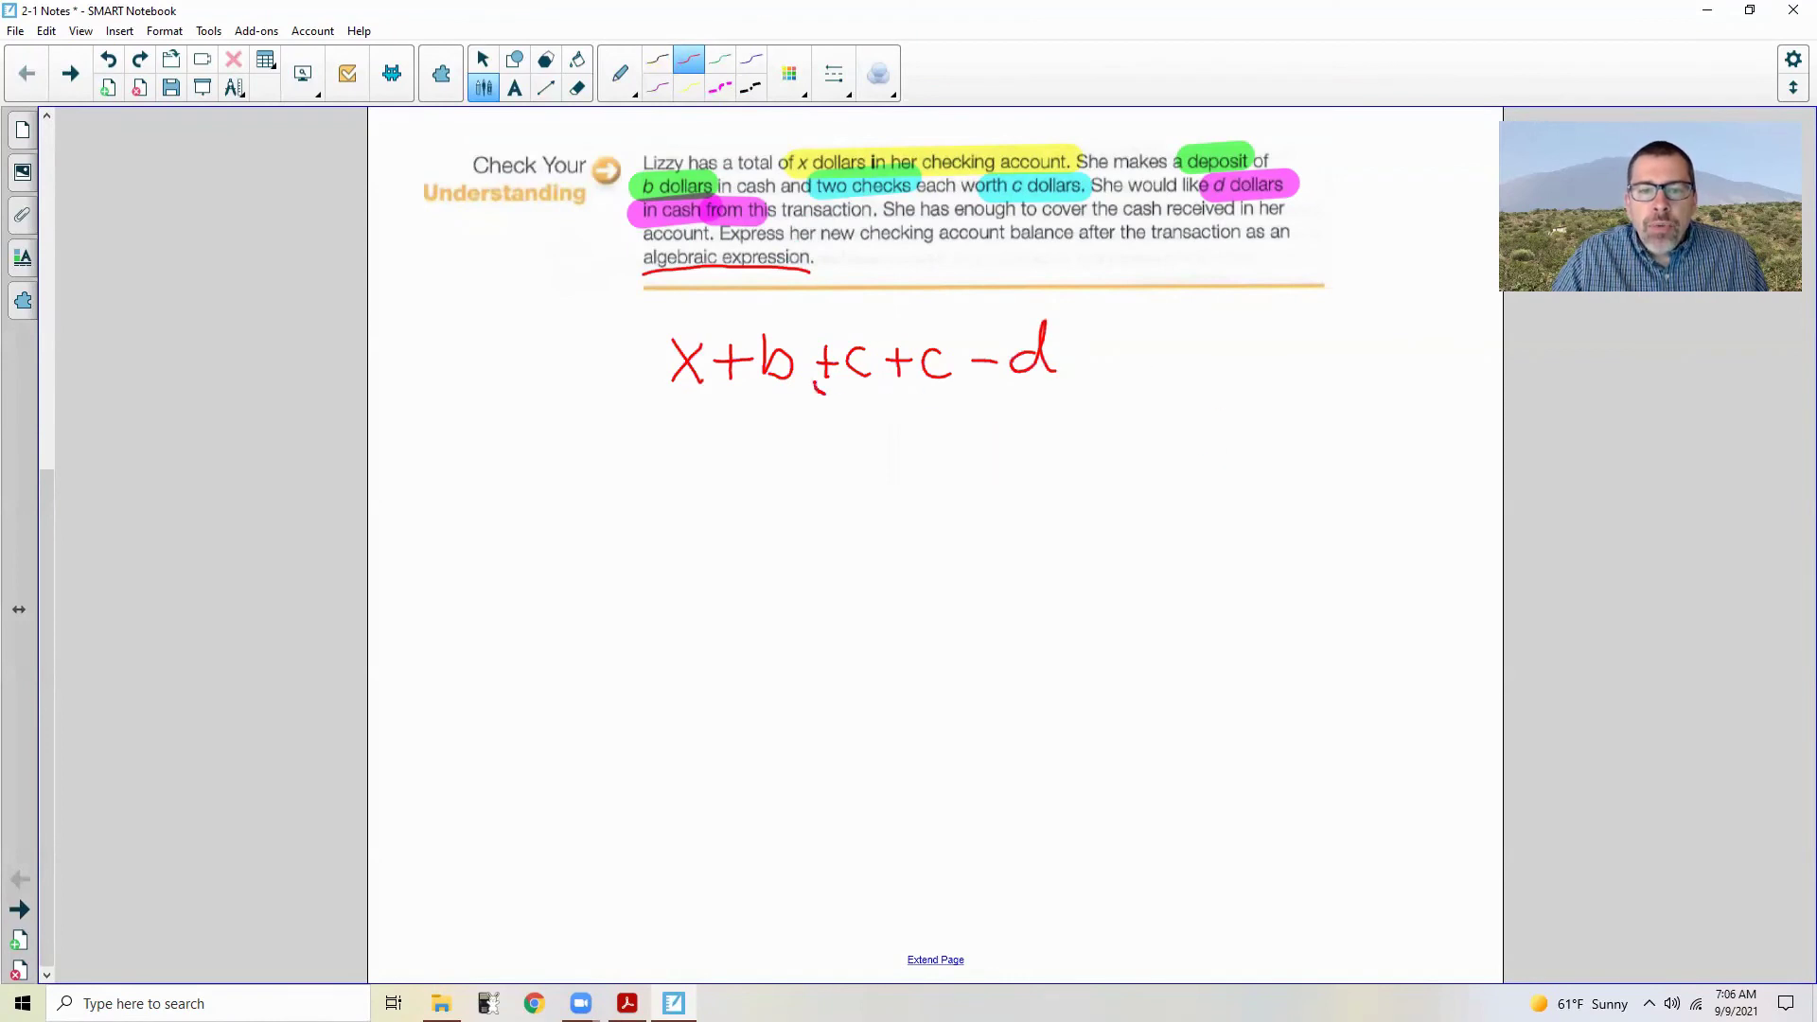
drag(923, 387, 950, 388)
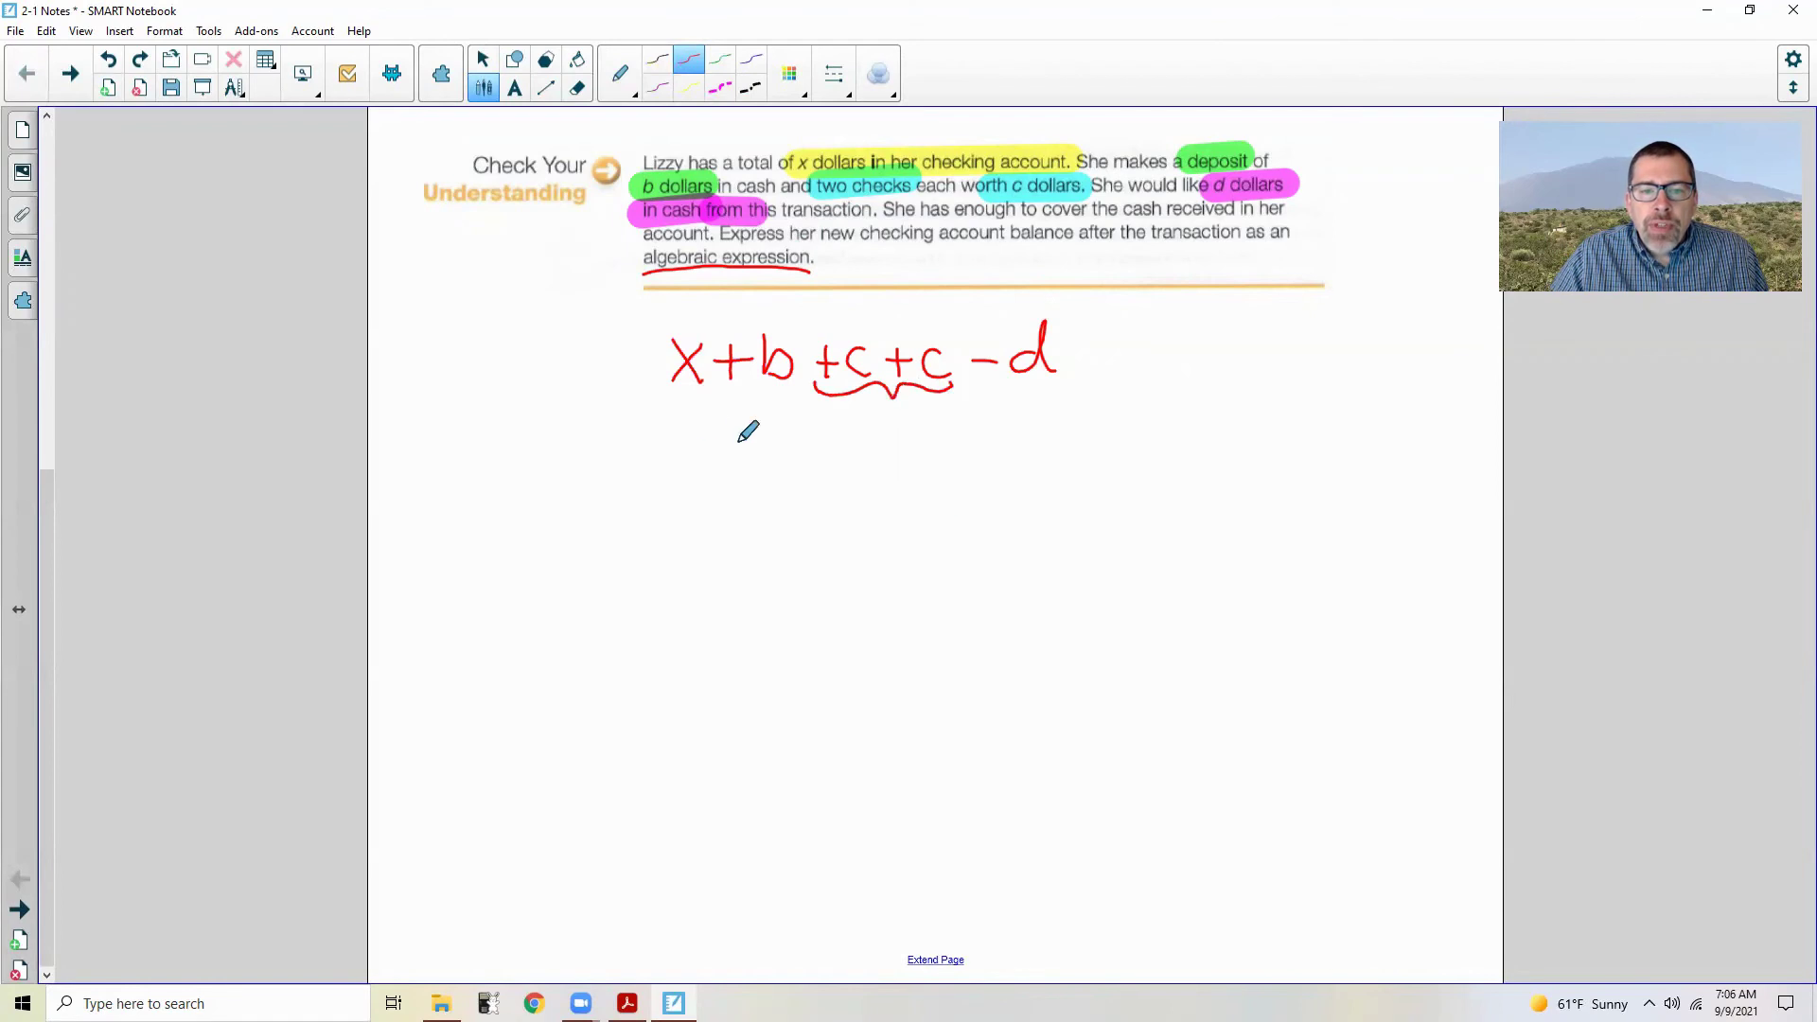
mouse_move(672, 426)
mouse_down()
mouse_move(699, 458)
mouse_move(736, 461)
mouse_move(1001, 450)
mouse_up()
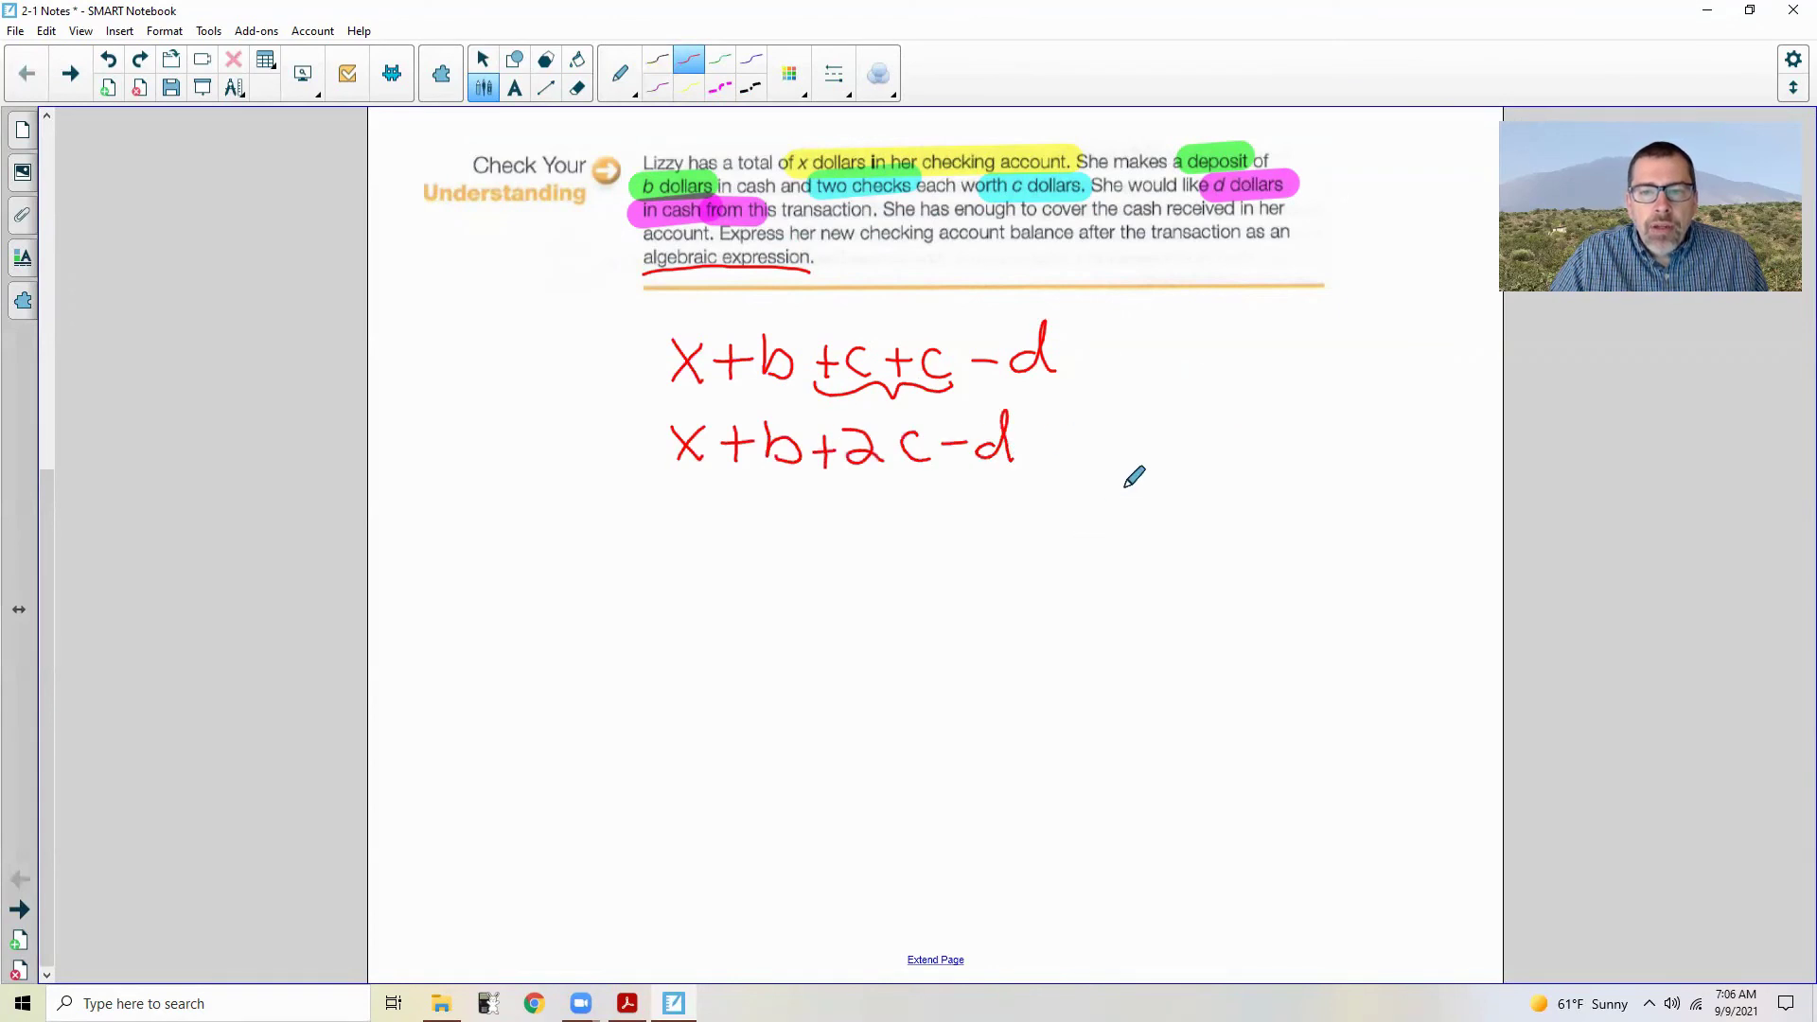
Step: Tick the wording, write x+b+2c−d, erase the stray =T, and box the expression
drag(633, 255, 647, 278)
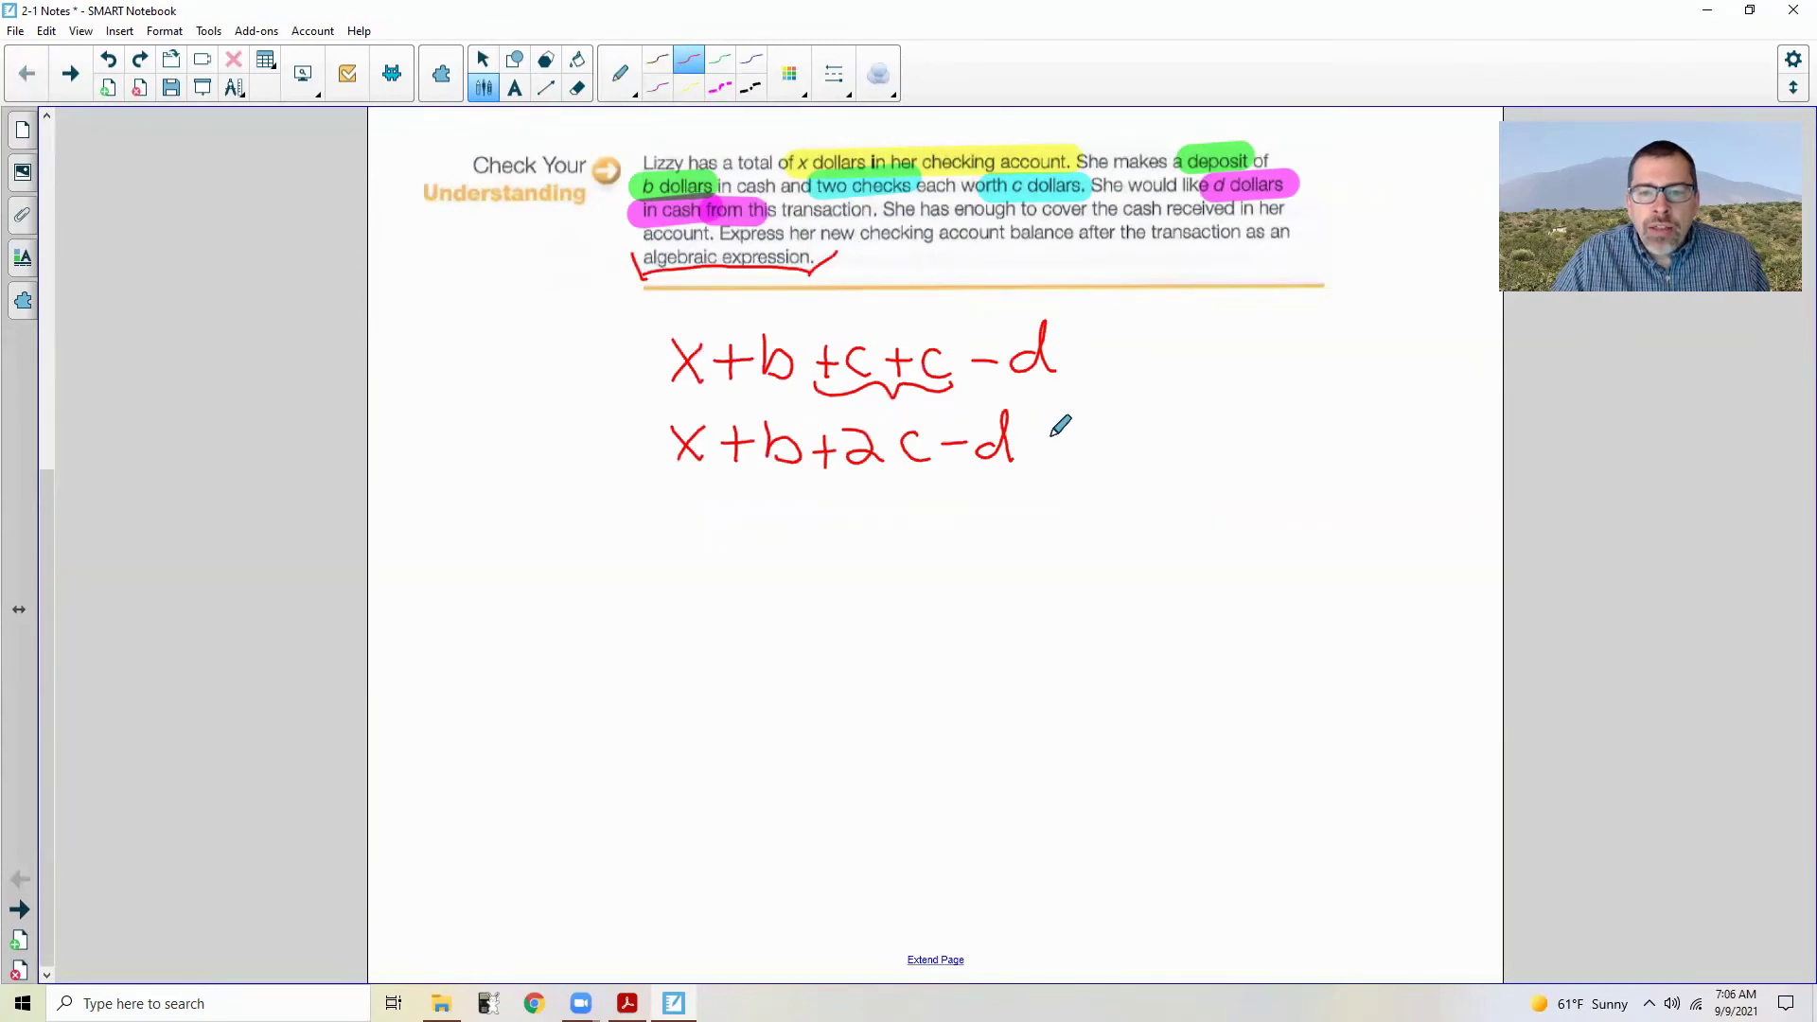
drag(1038, 438, 1114, 424)
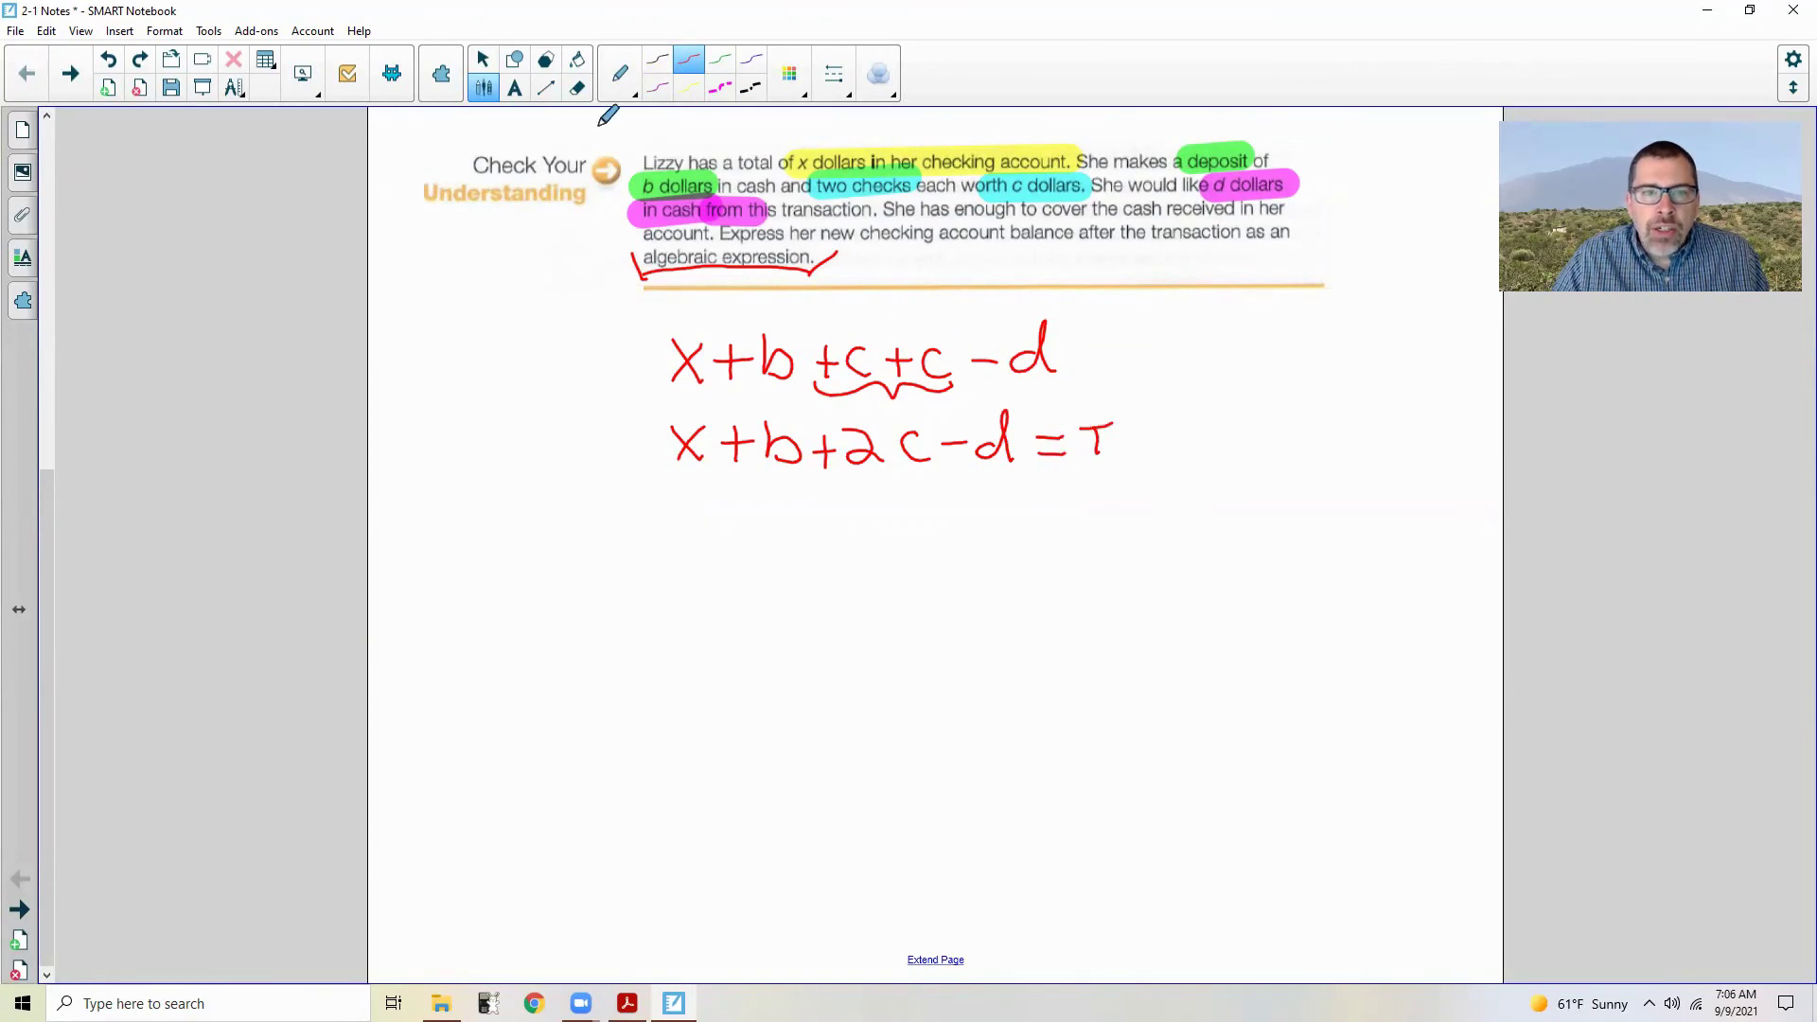
mouse_move(1088, 405)
mouse_down()
mouse_move(1104, 434)
mouse_move(1055, 446)
mouse_up()
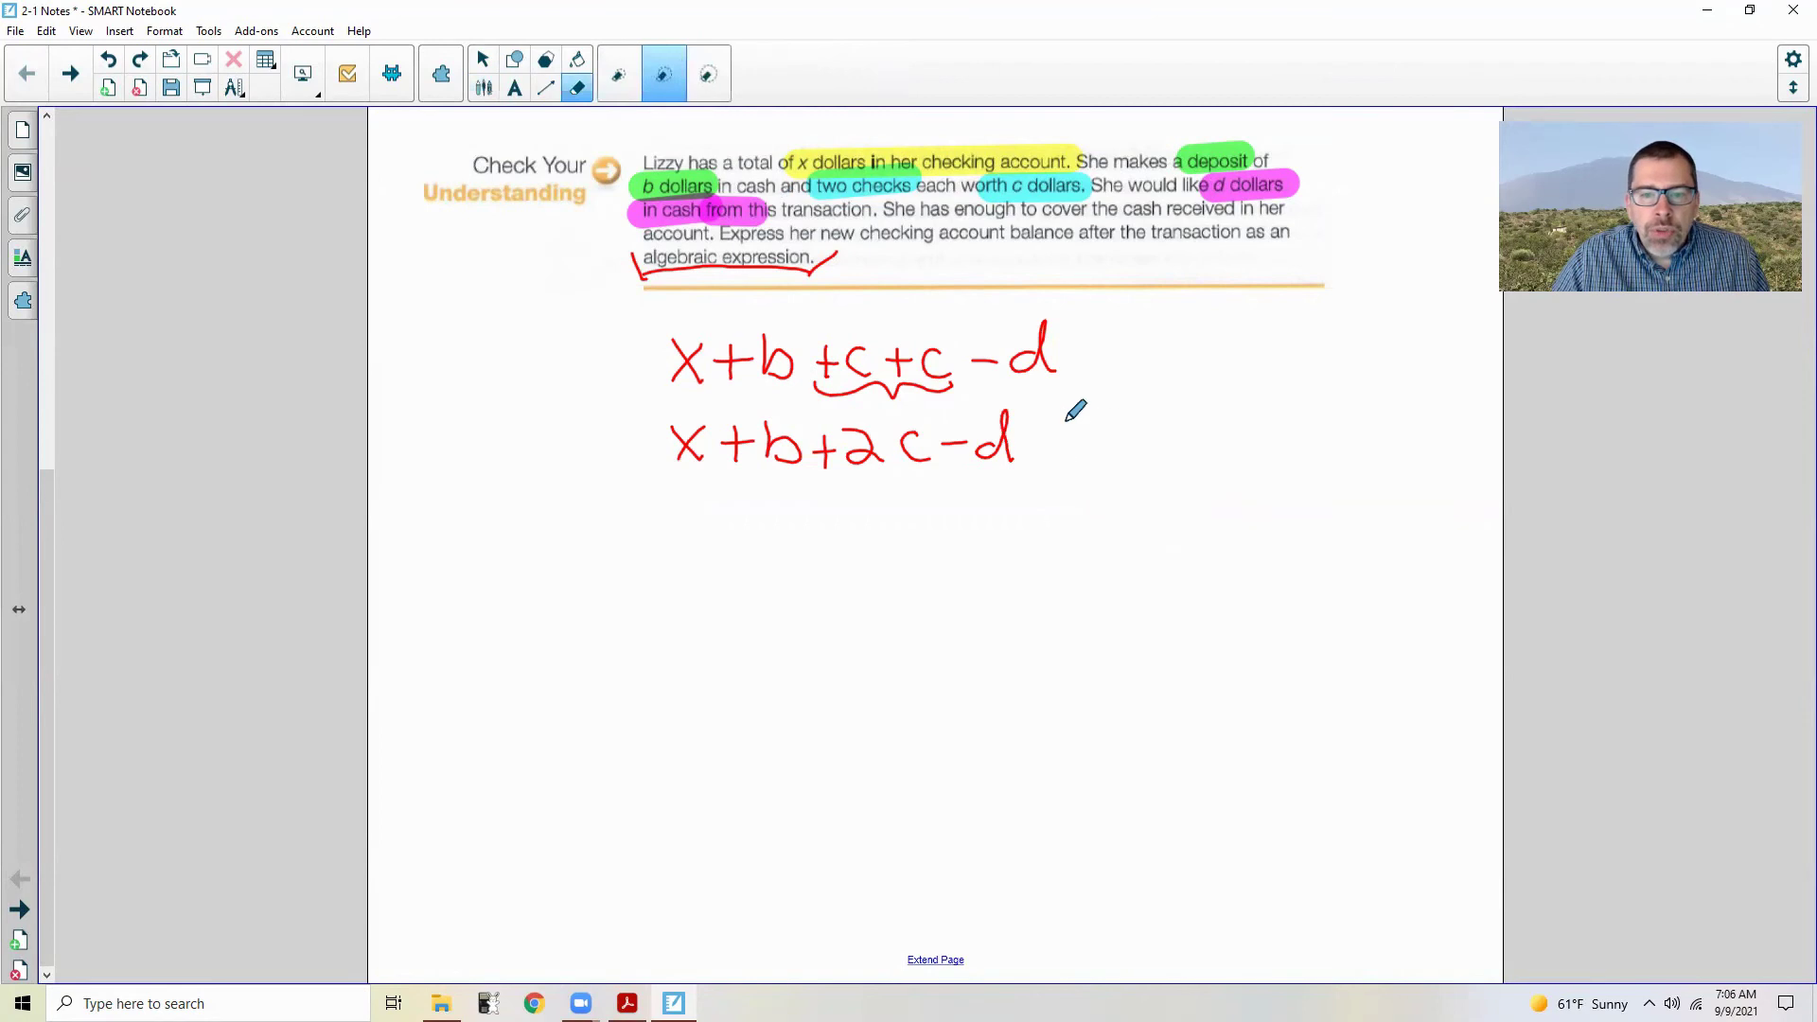
click(483, 88)
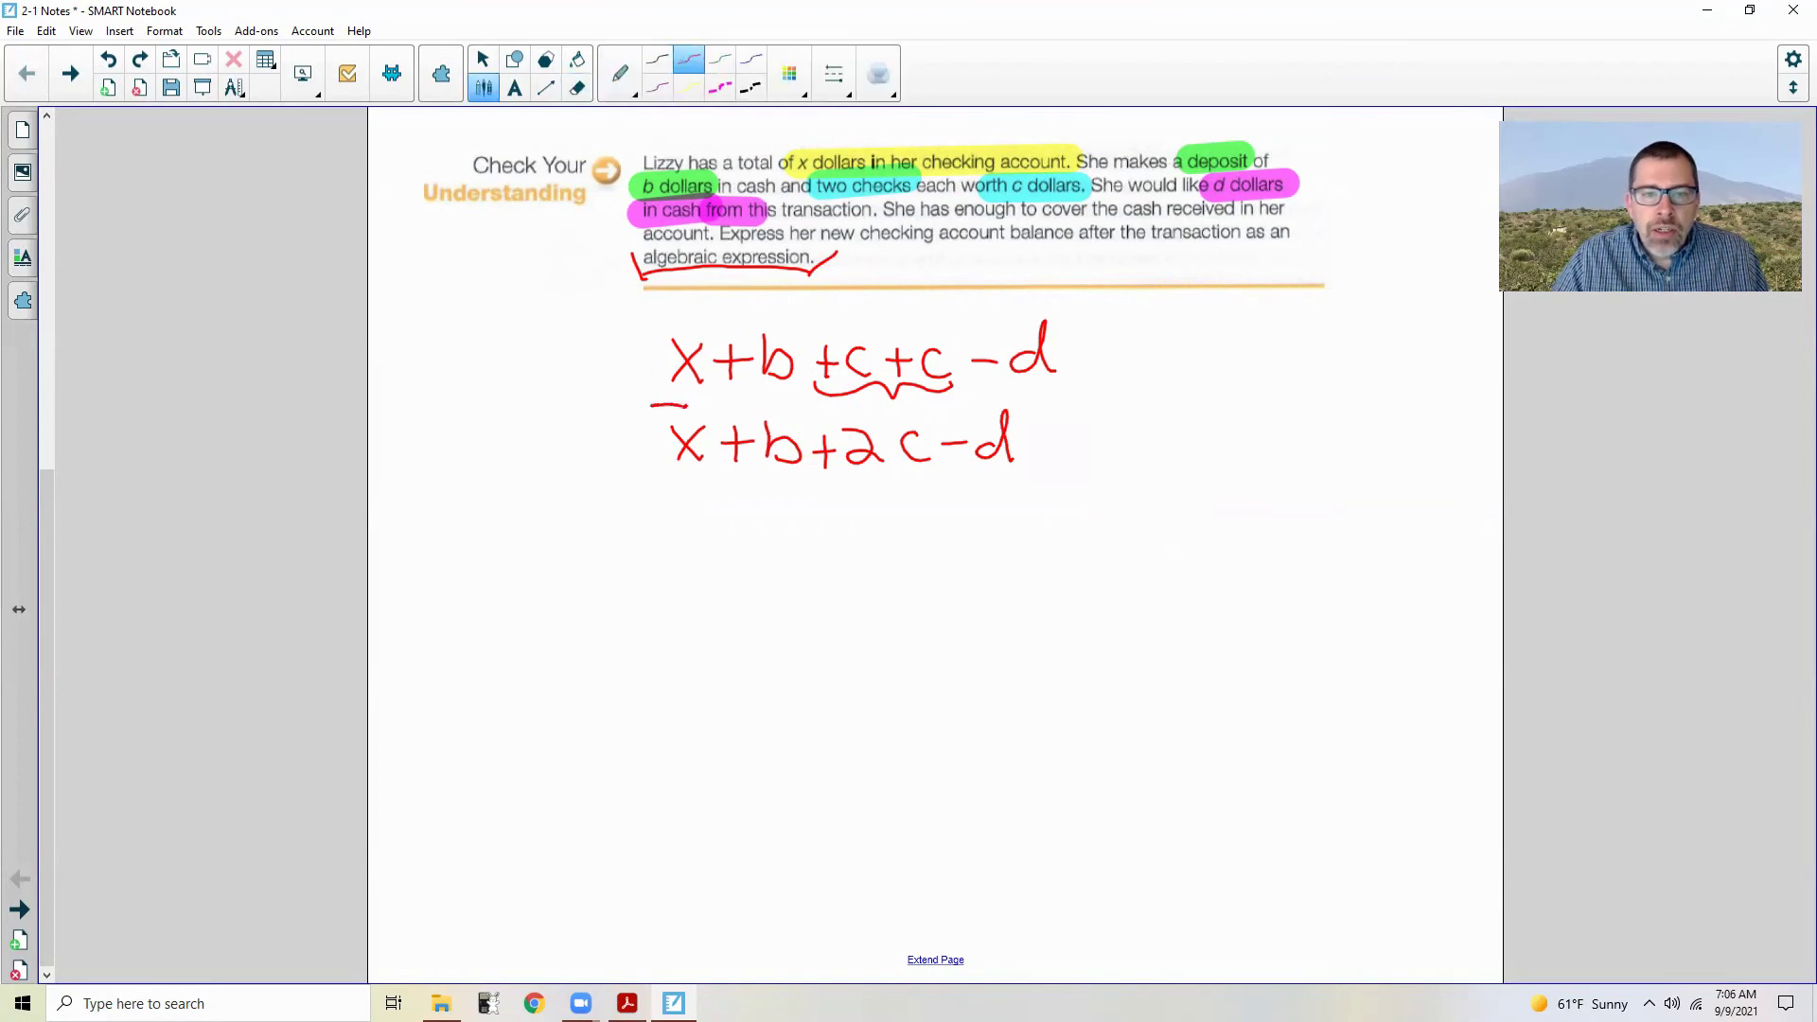
mouse_move(643, 412)
mouse_down()
mouse_move(837, 493)
mouse_move(1042, 435)
mouse_move(818, 410)
mouse_up()
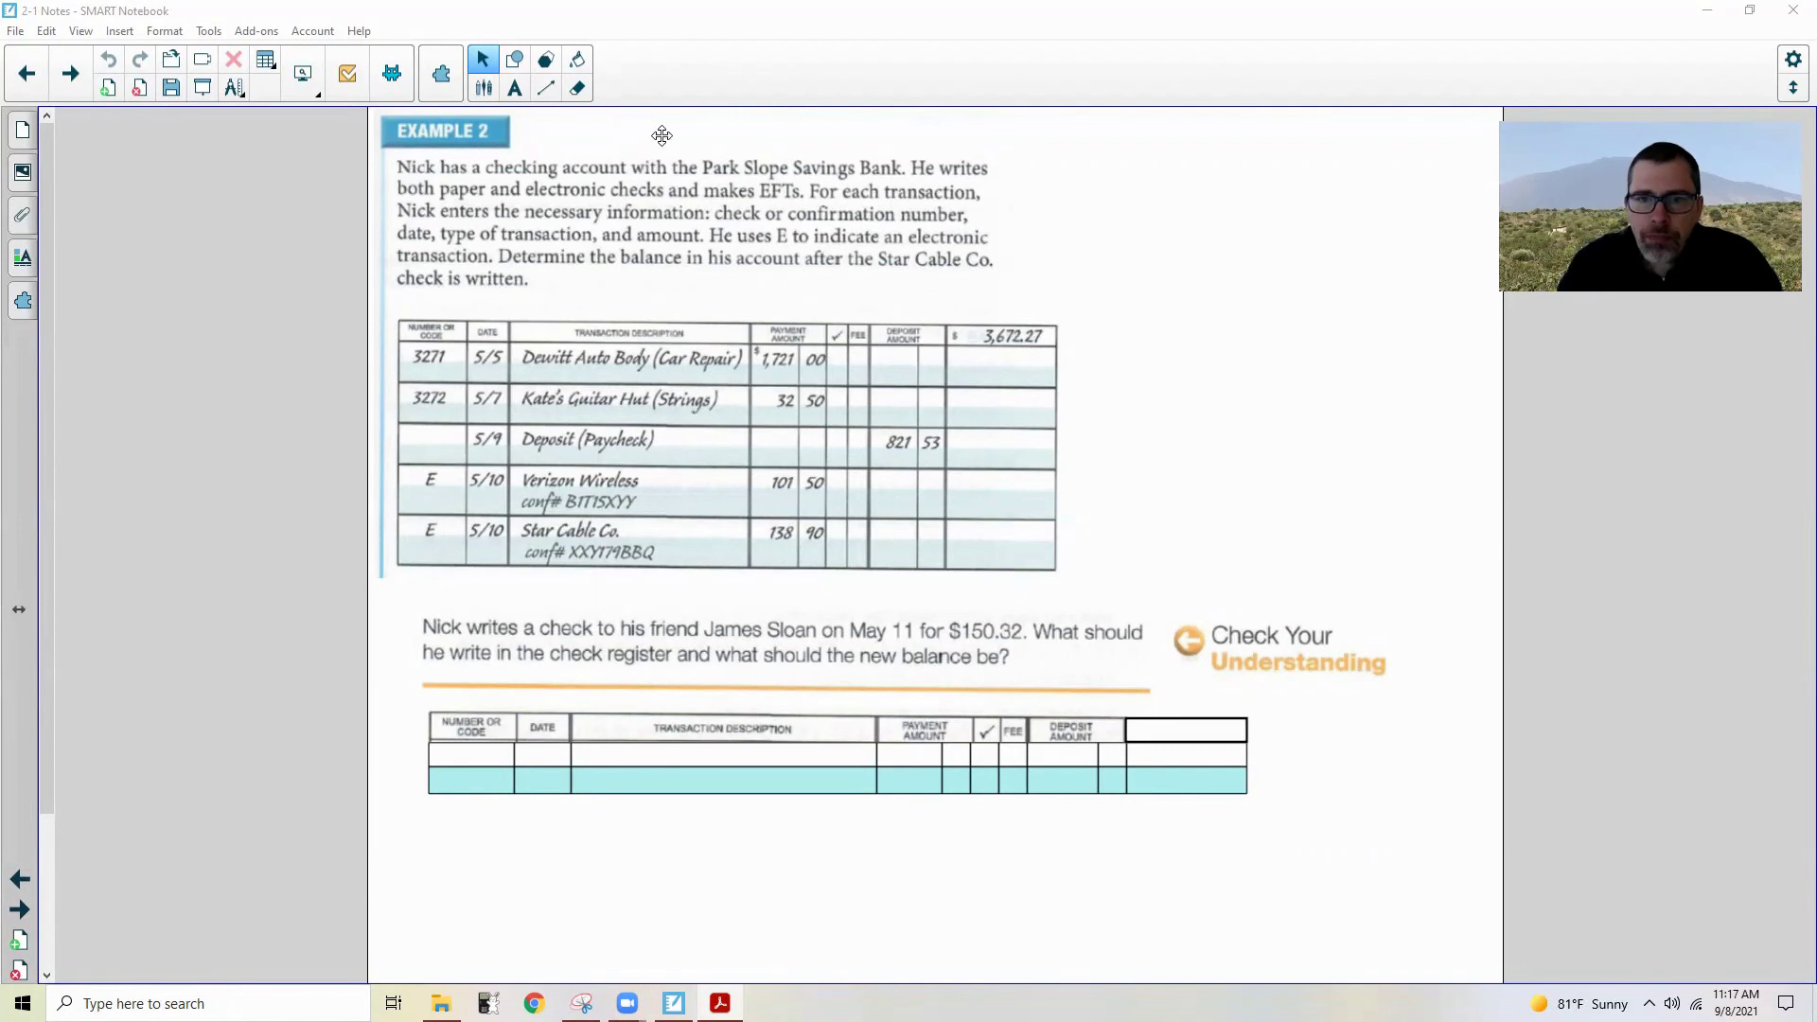
Step: In green, subtract 1,721.00 from 3,672.27 to get 1,951.27 and tick the Dewitt Auto Body check
click(484, 88)
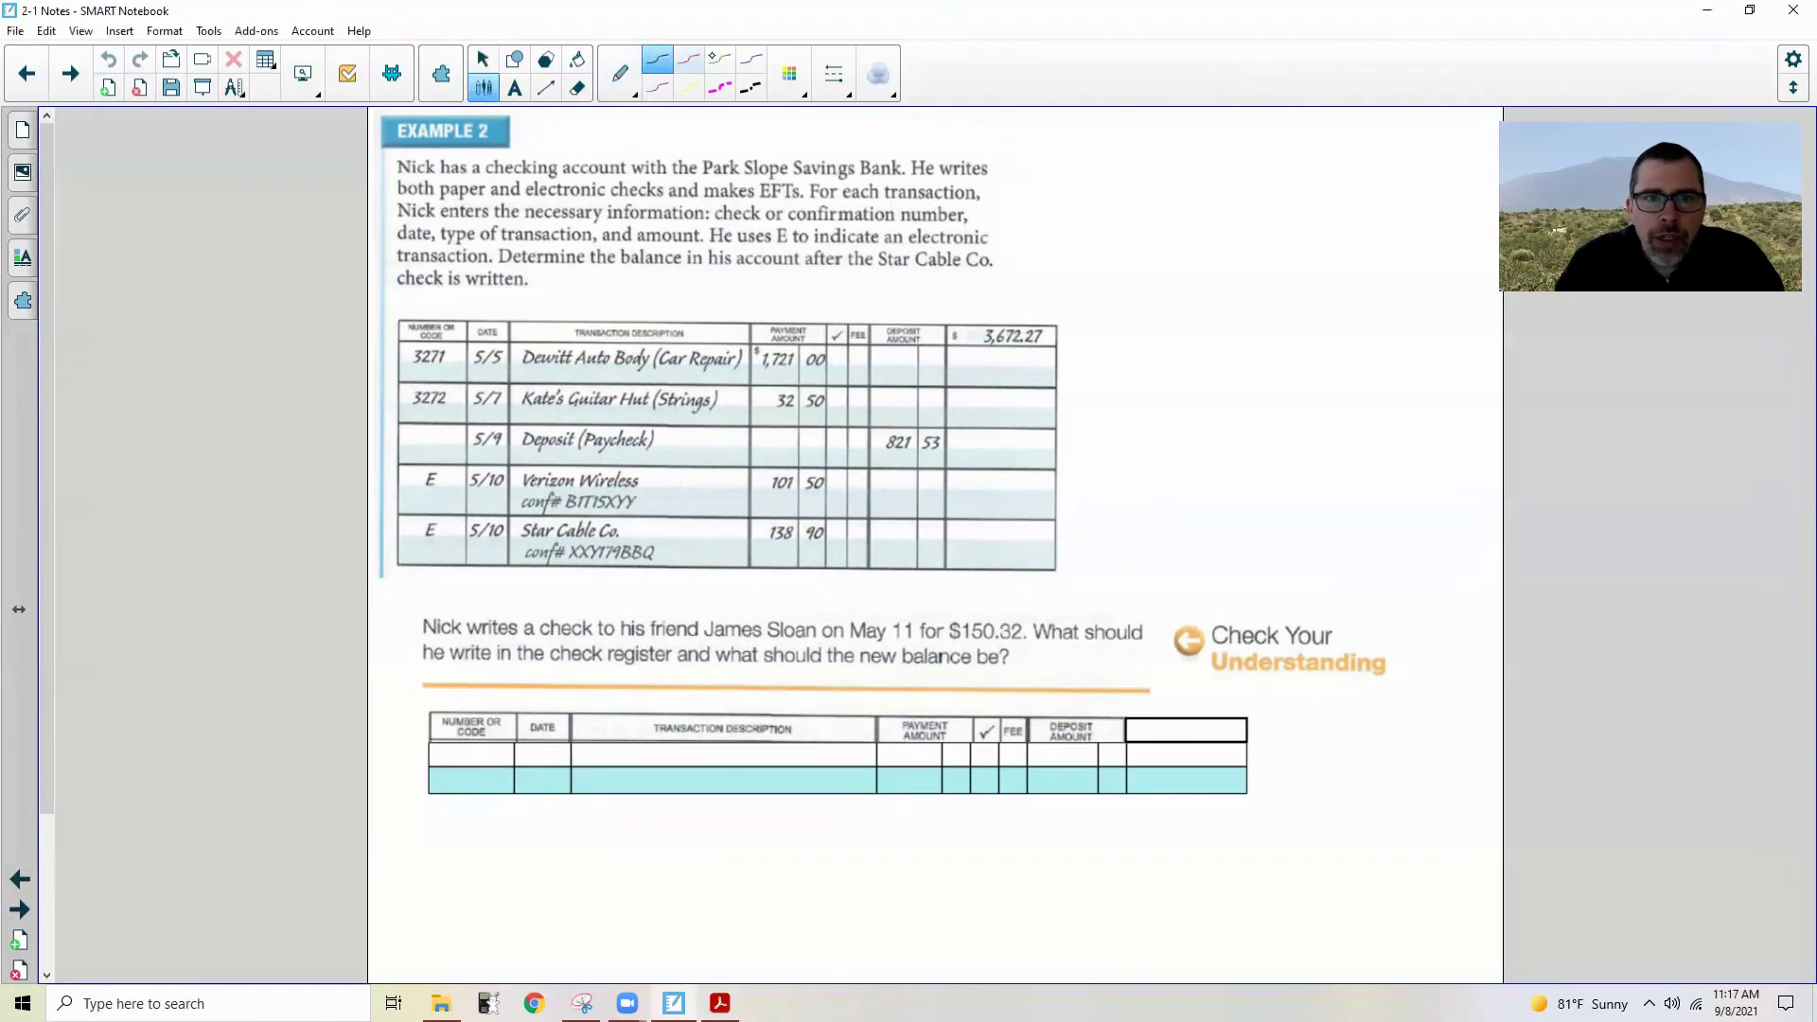
click(720, 58)
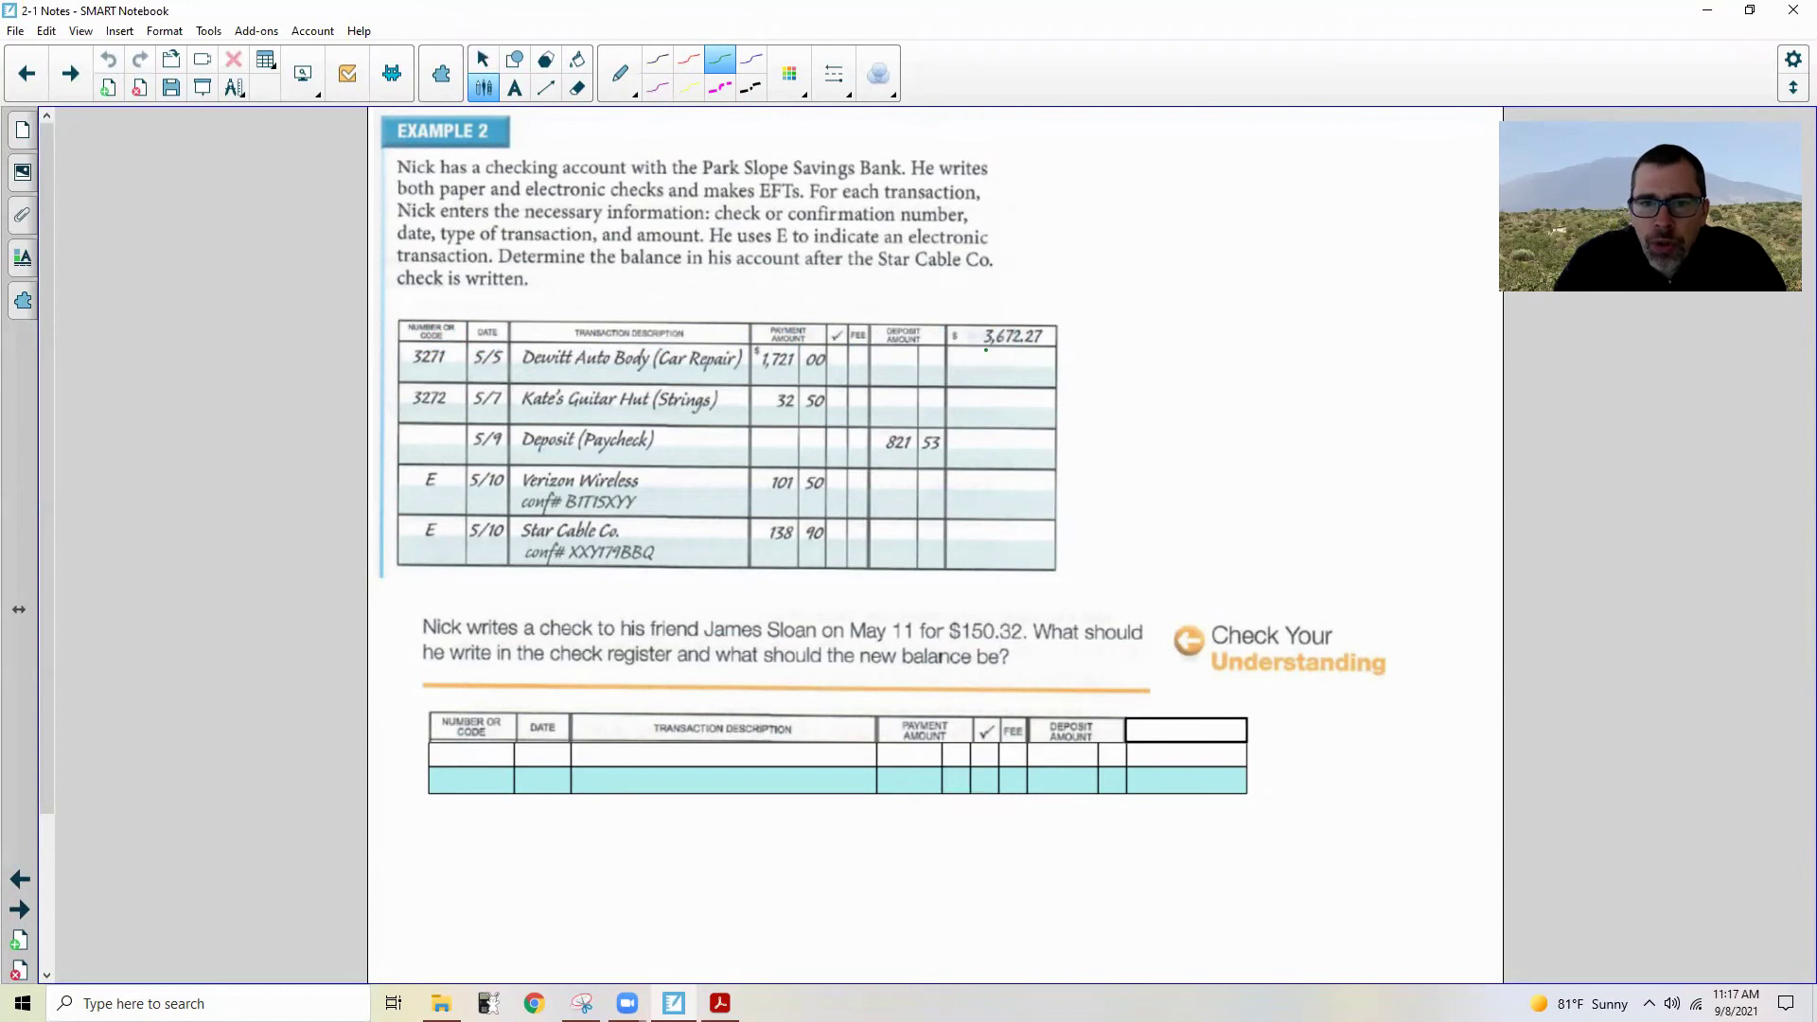
drag(984, 352, 980, 362)
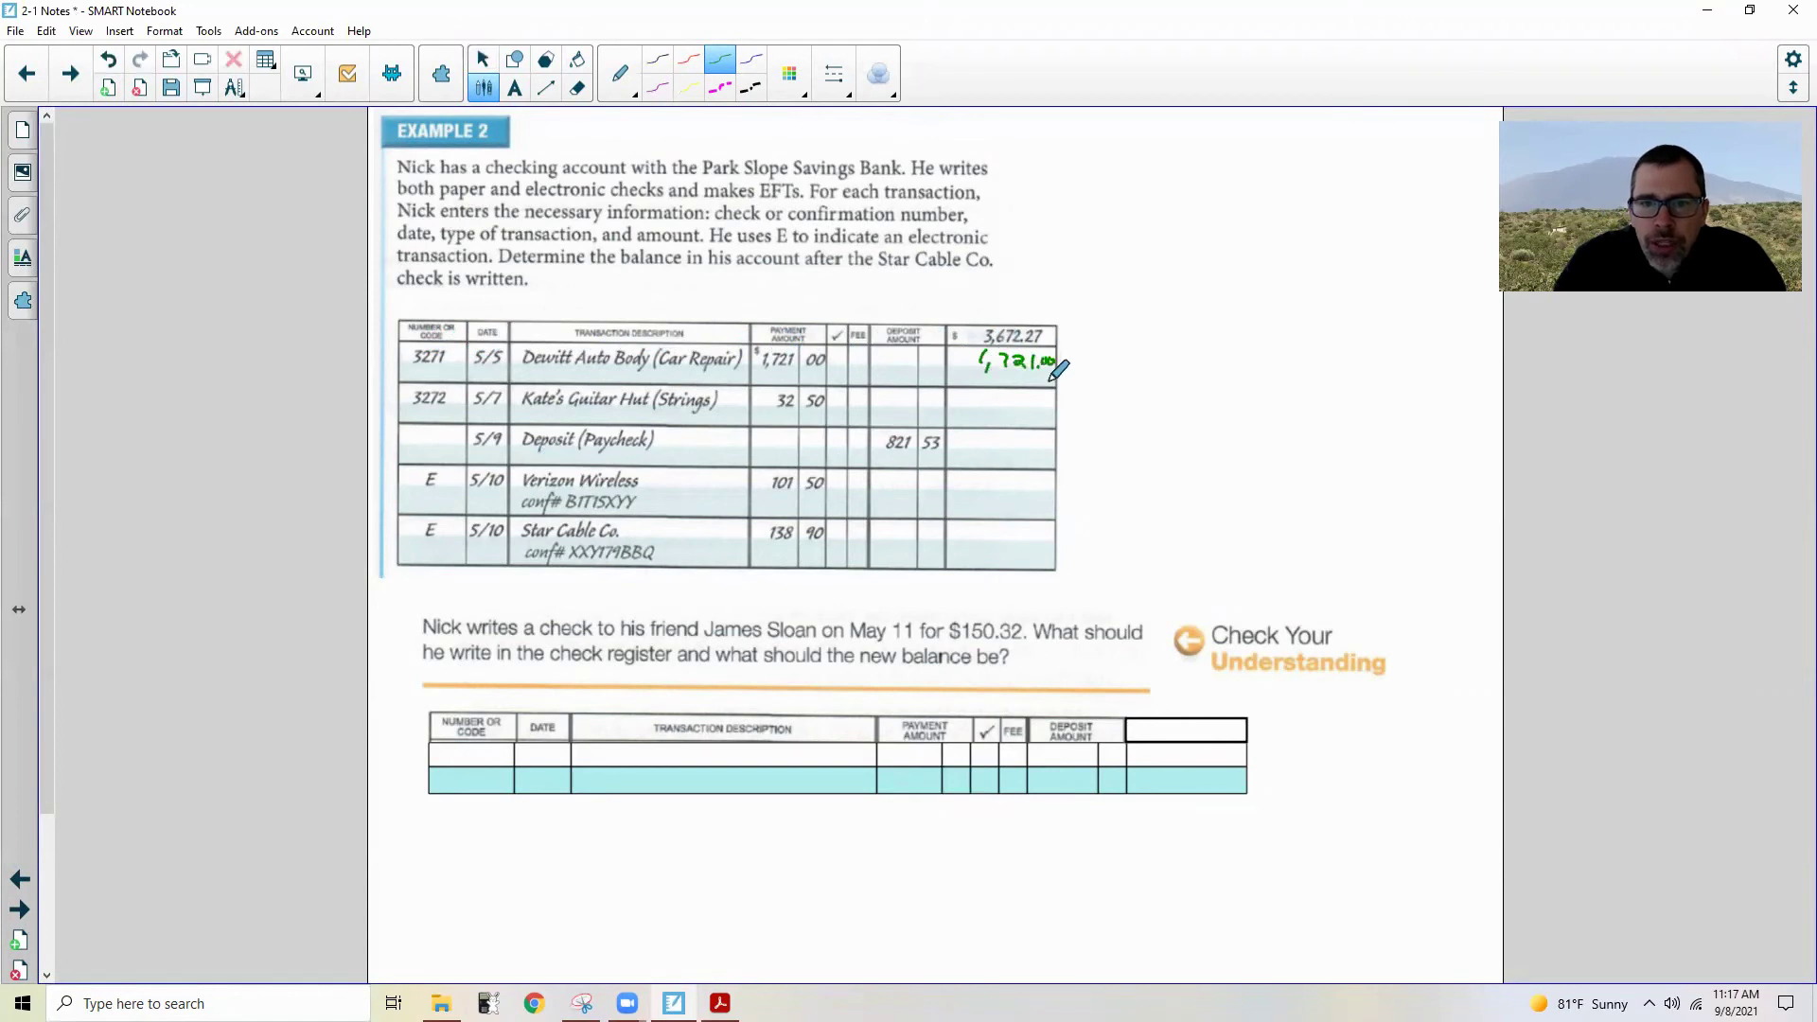
drag(1047, 362, 1036, 367)
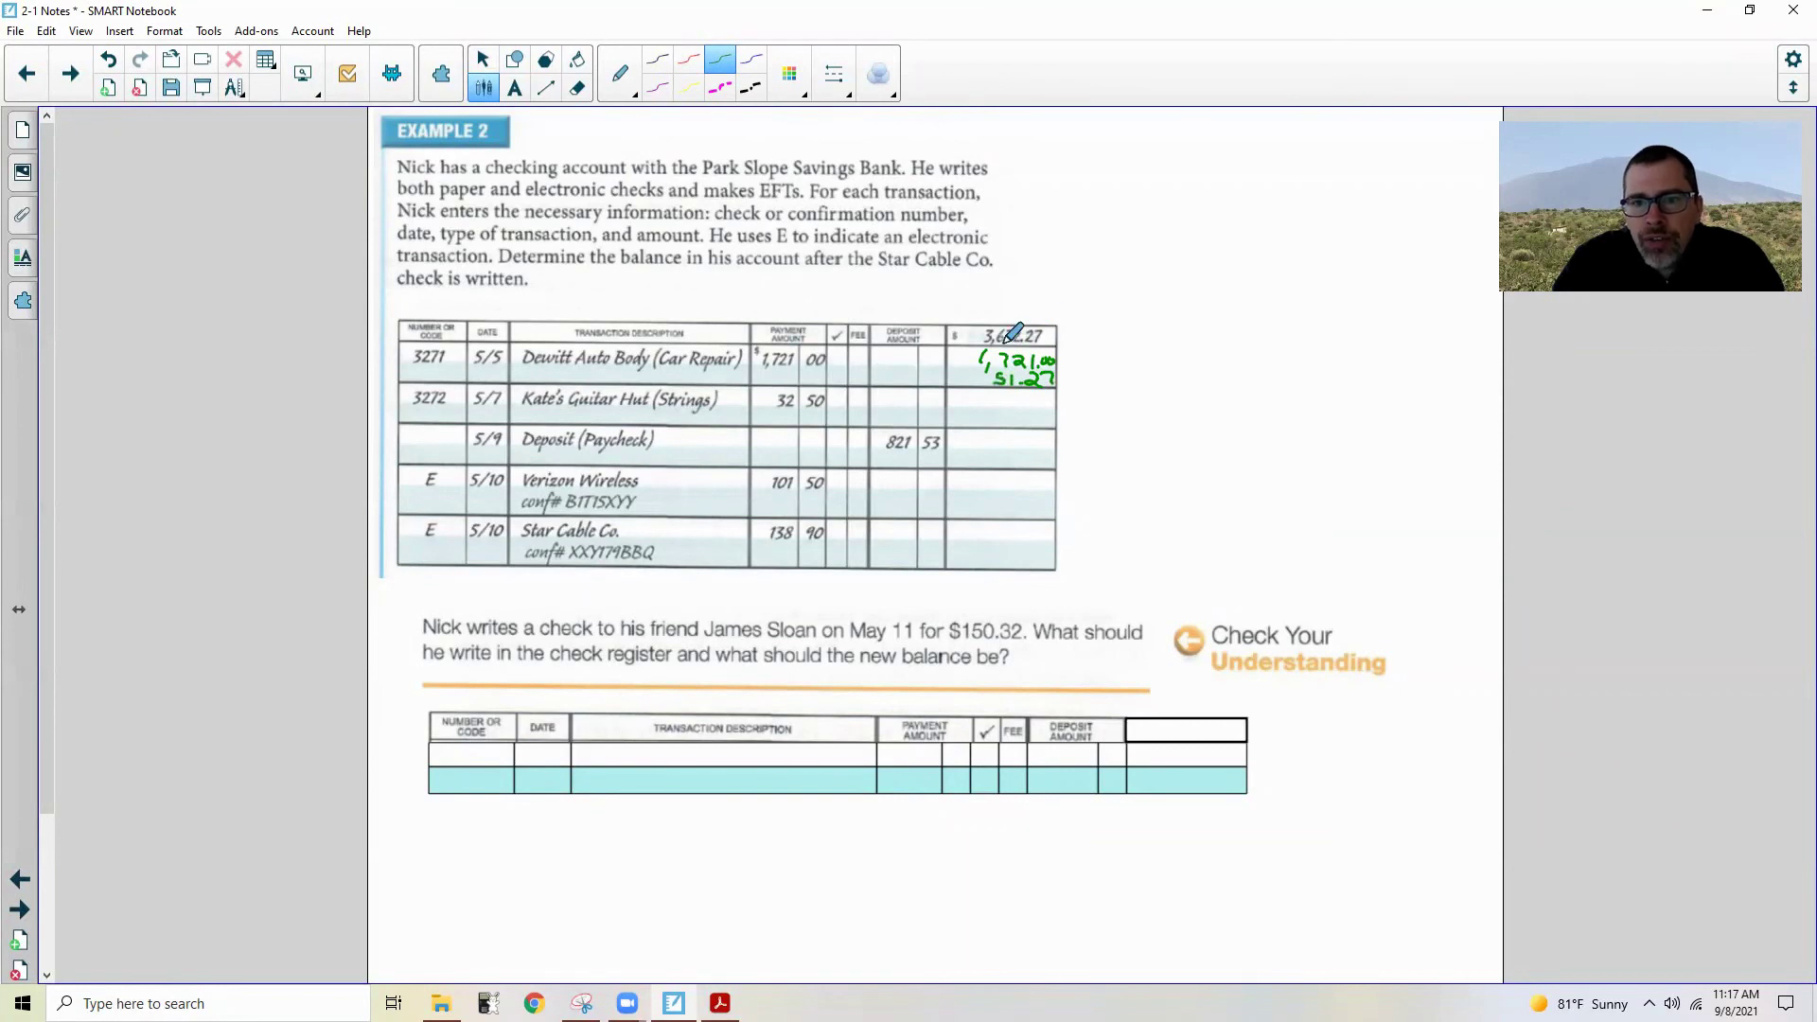
drag(983, 353, 982, 372)
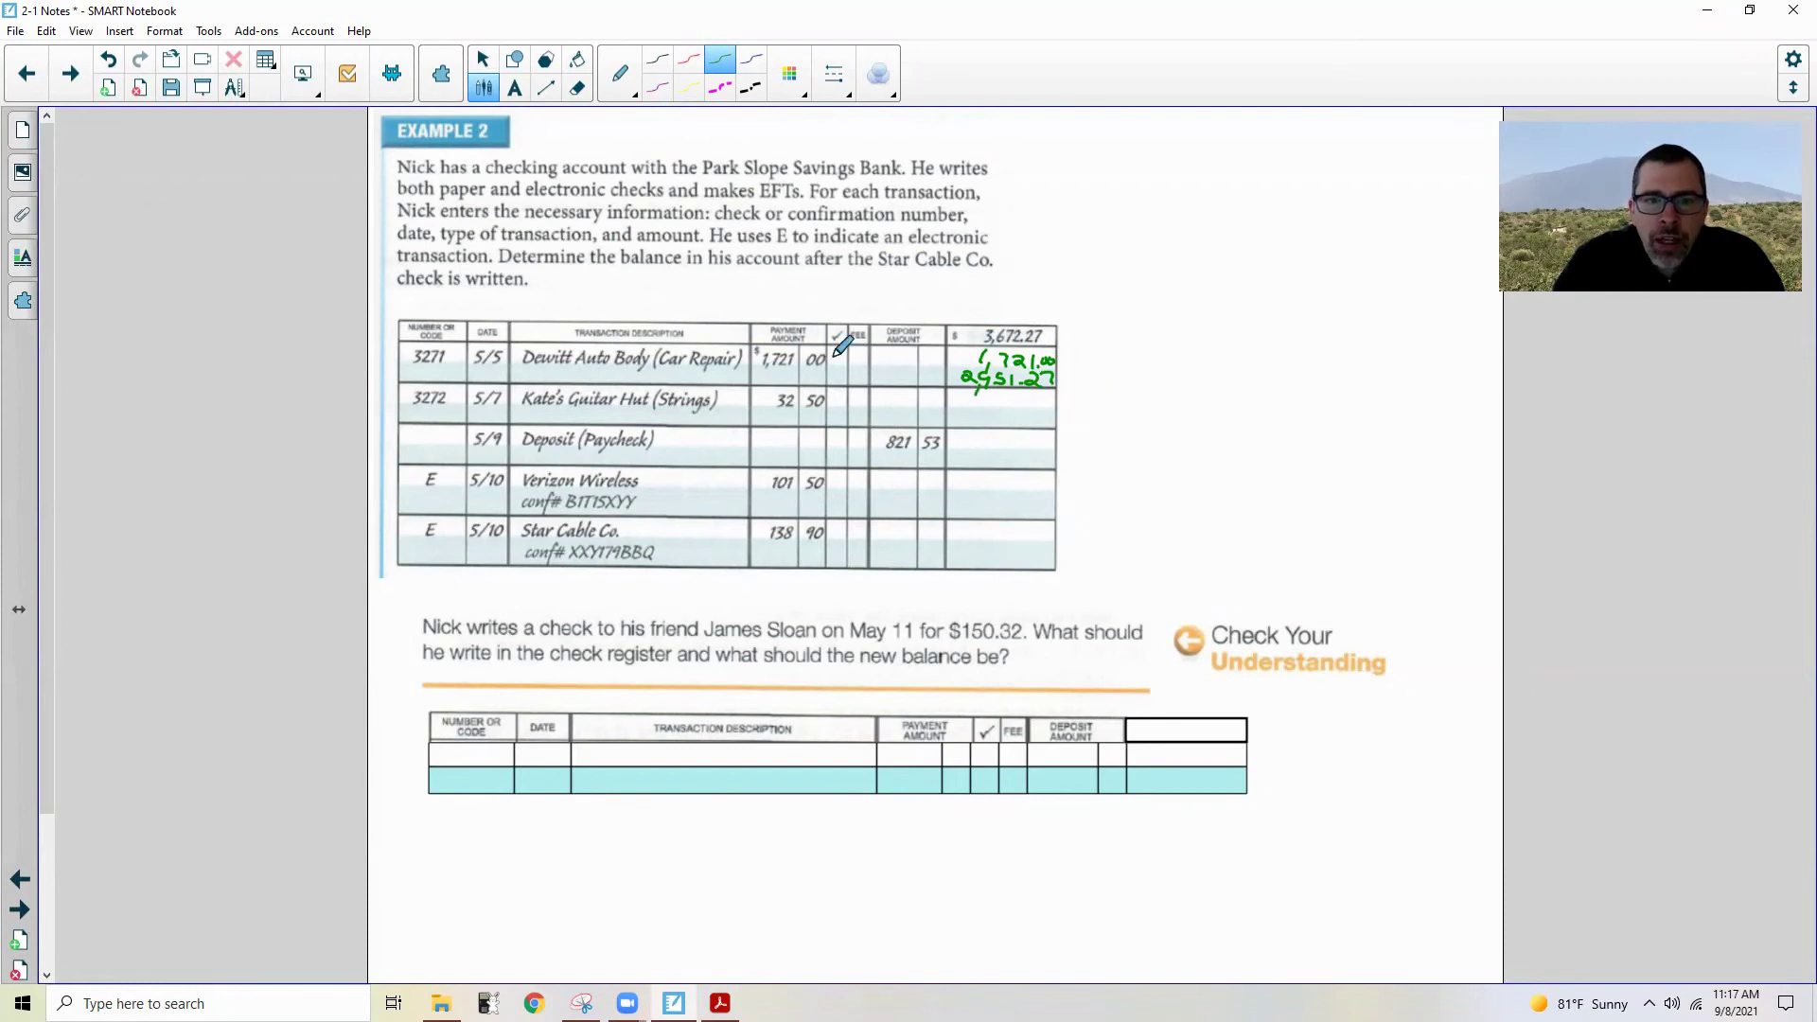
drag(833, 356, 850, 348)
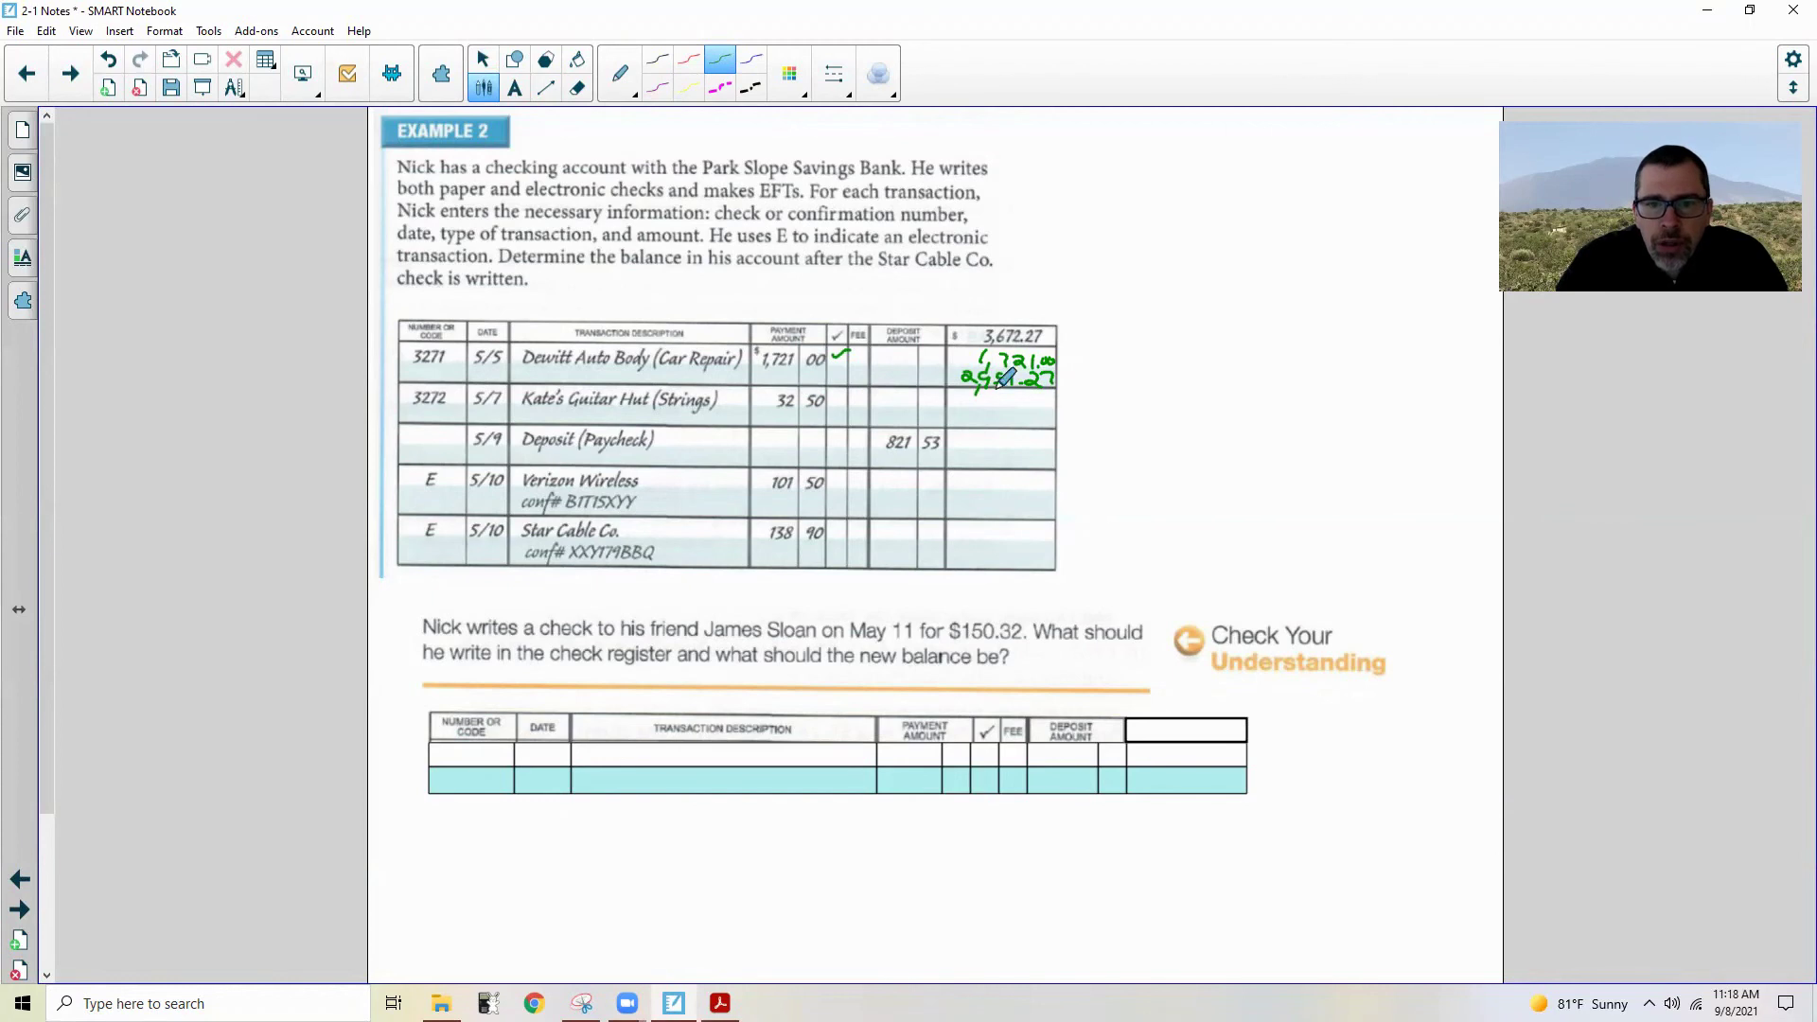
click(750, 59)
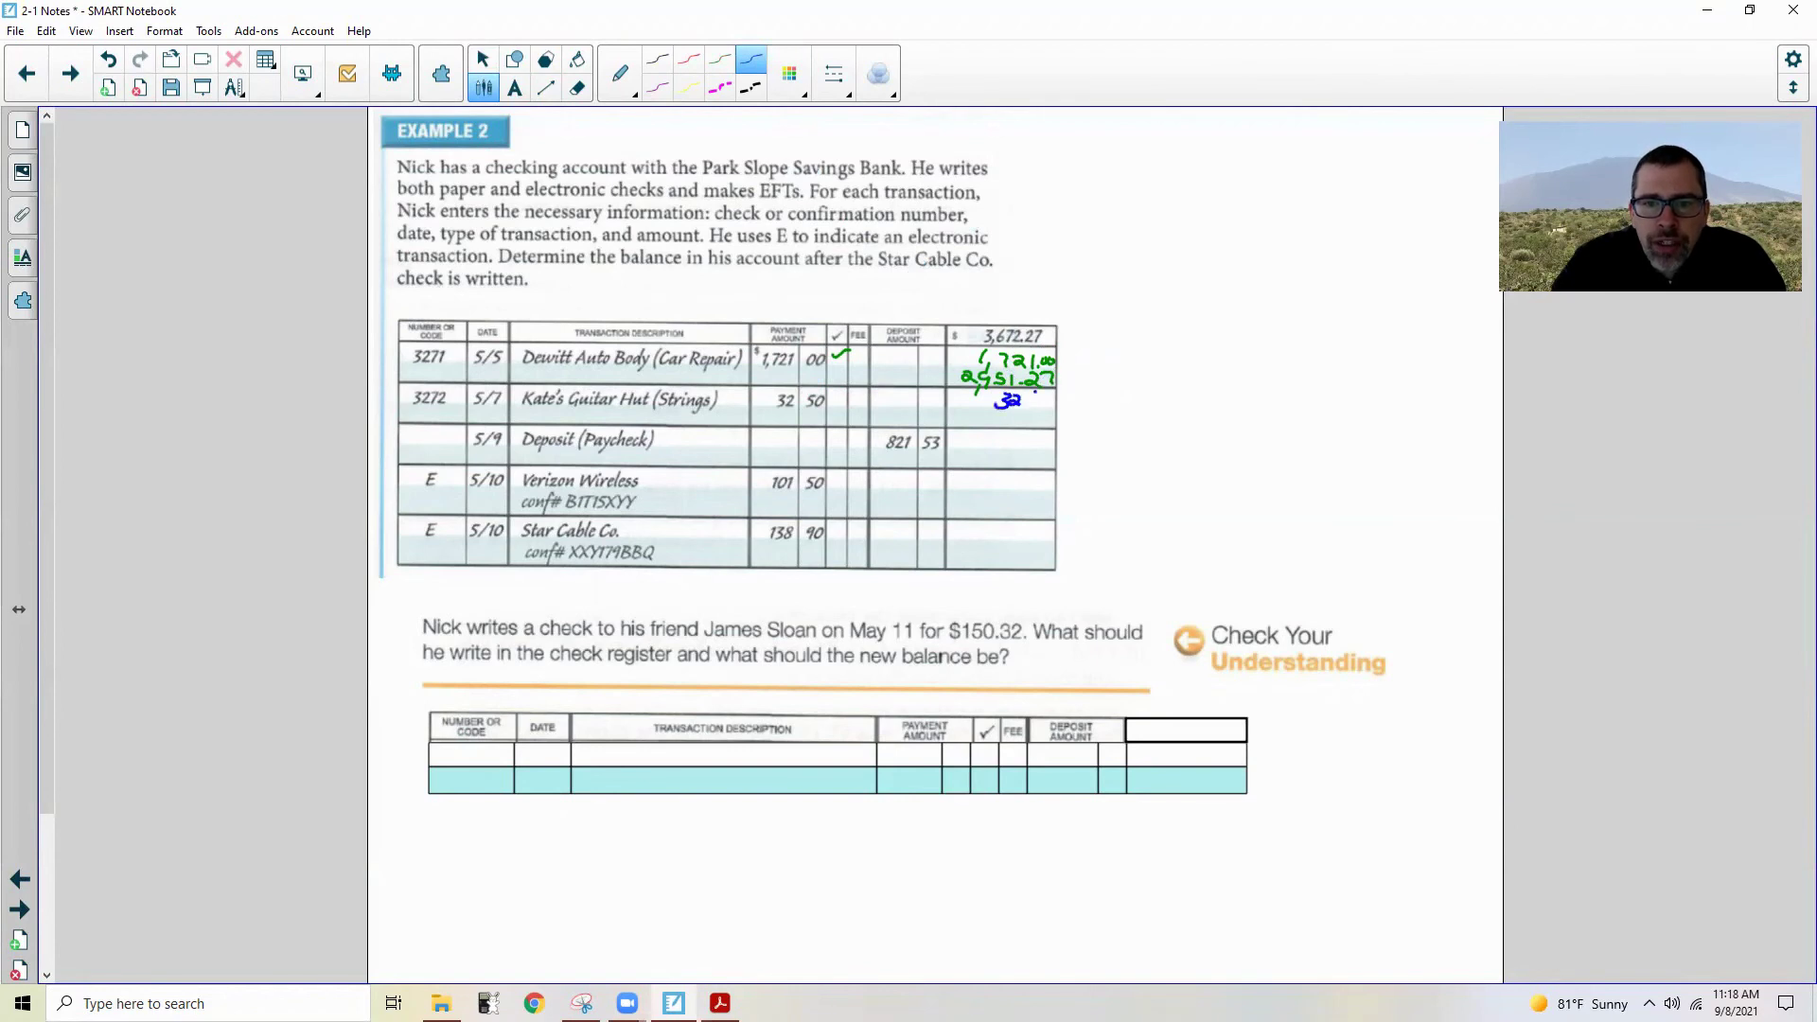
Step: Subtract 32.50 in blue for 1,918.77, then add 821.53 in black for 2,740.30
drag(1044, 396, 1050, 405)
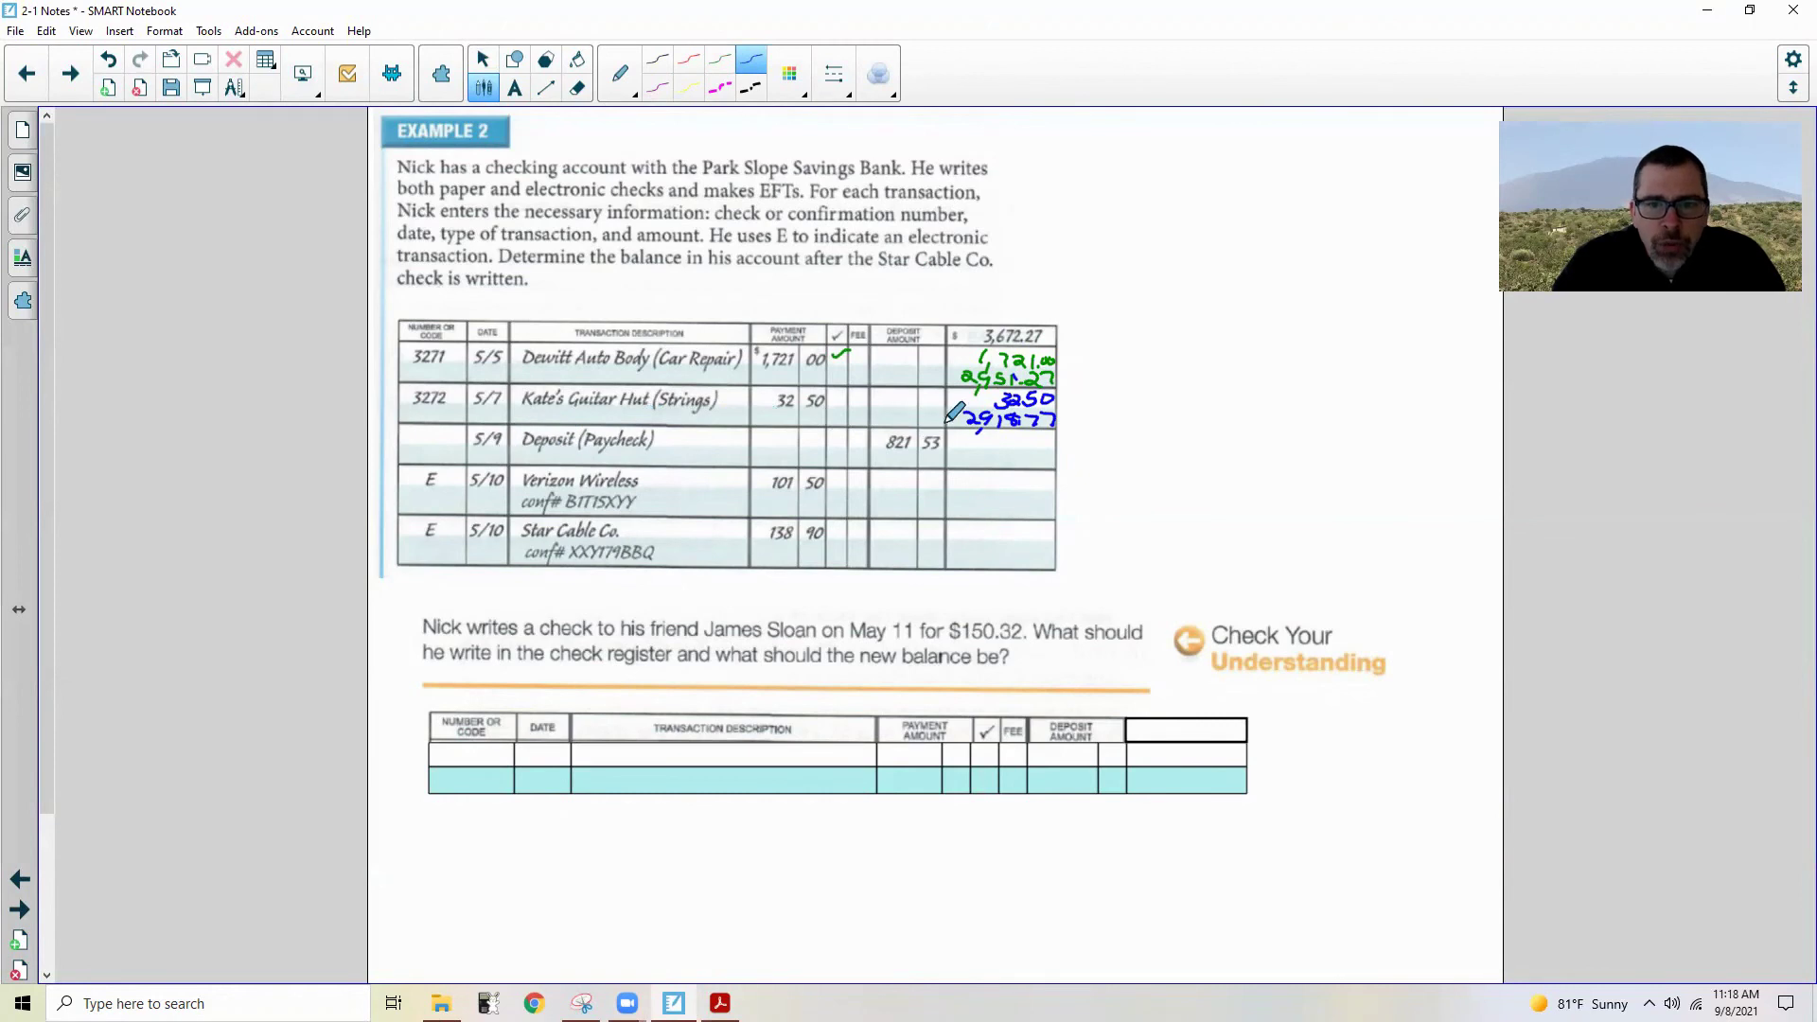
click(658, 60)
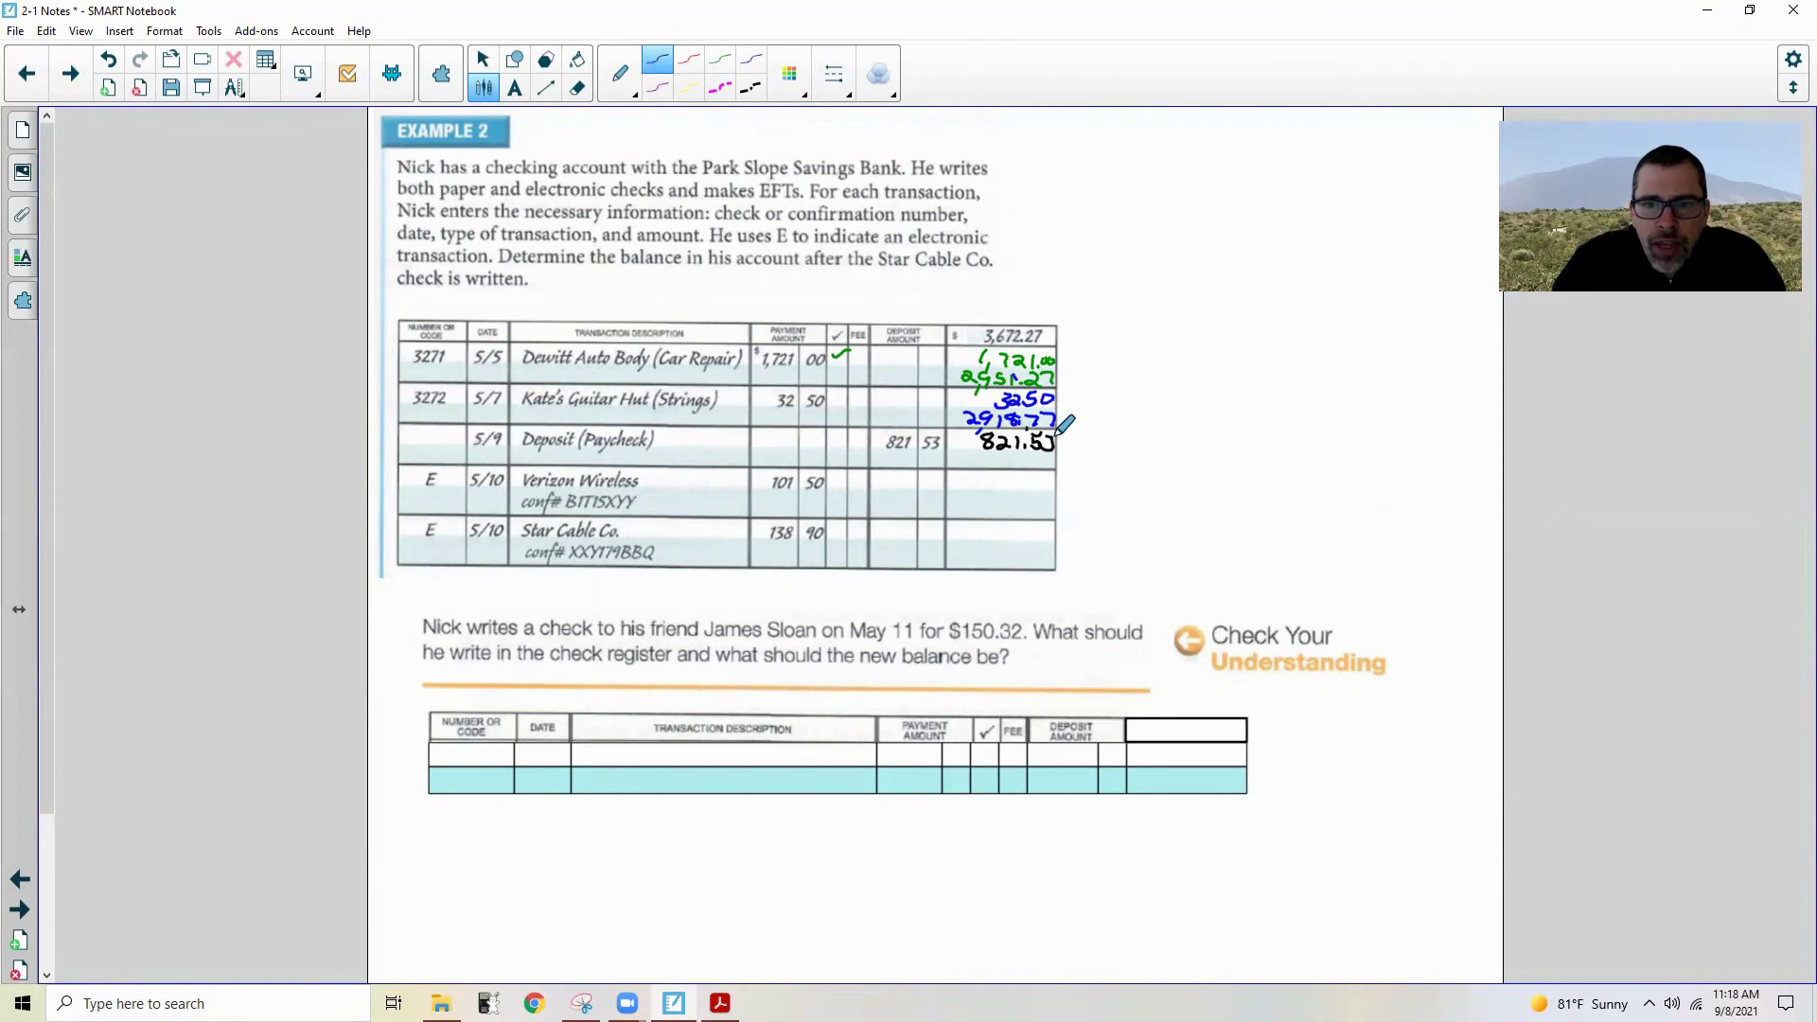
drag(1045, 463, 1049, 466)
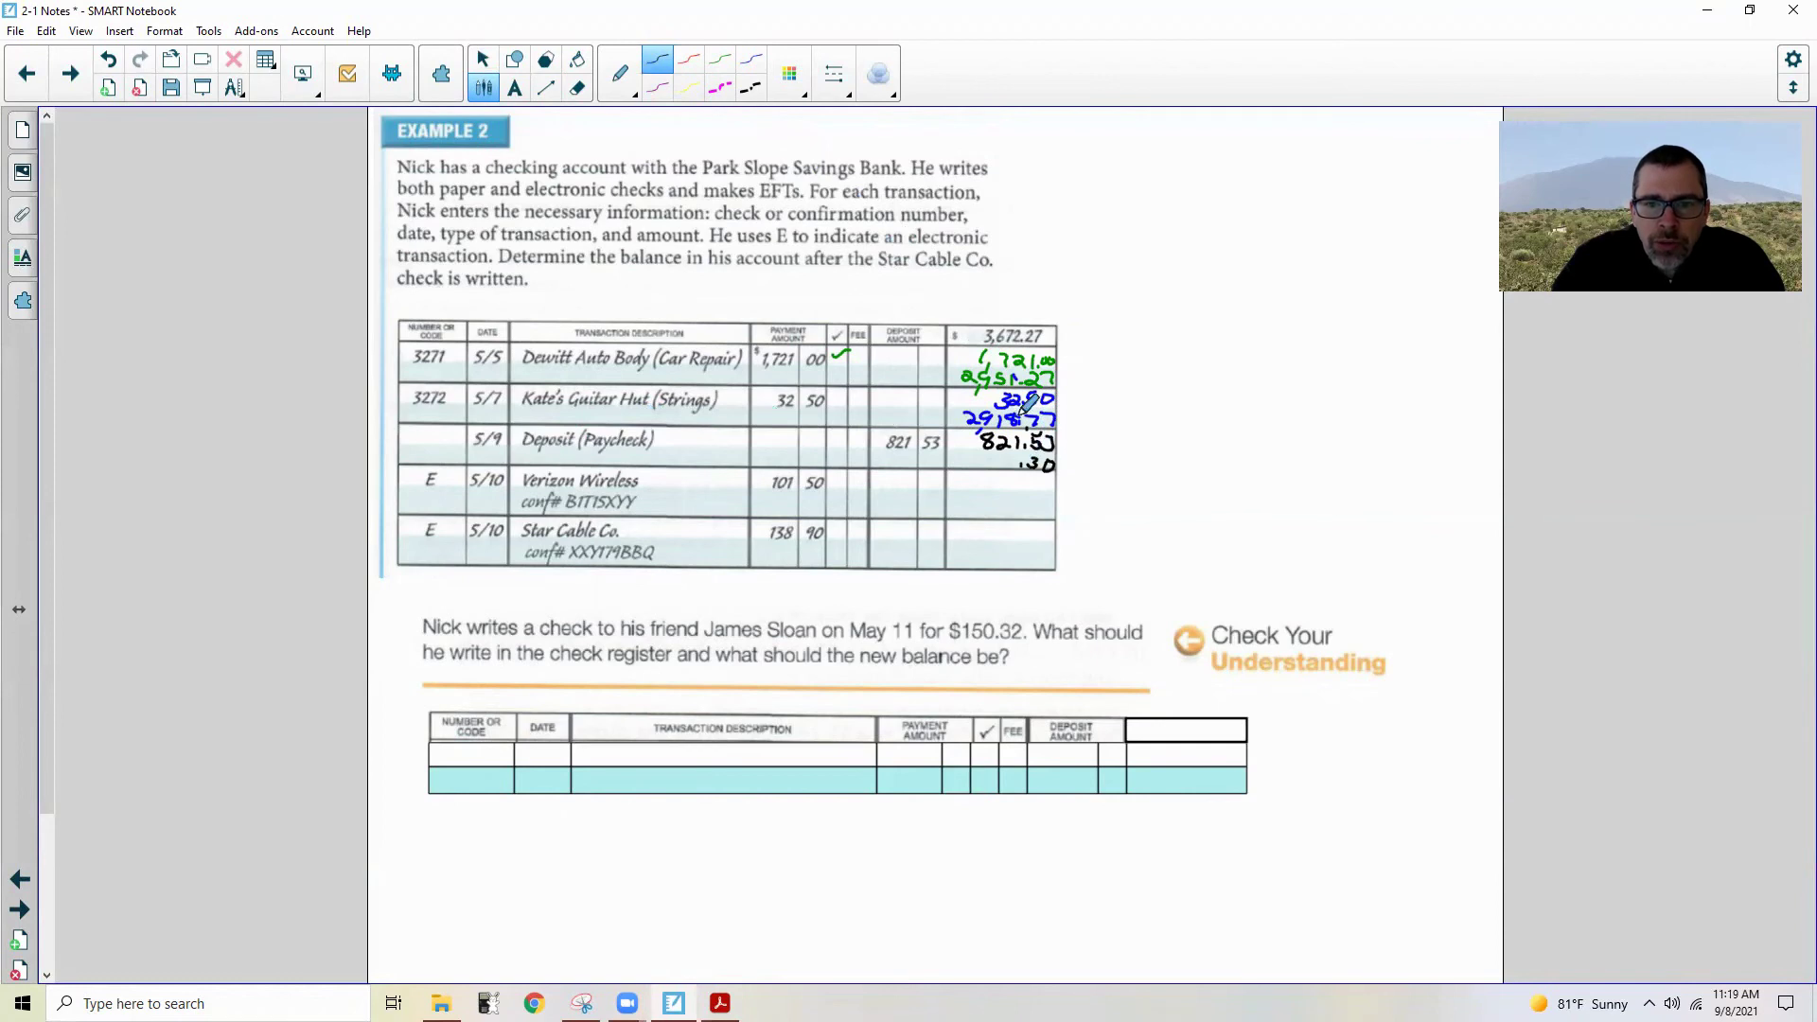
drag(1010, 458, 1014, 468)
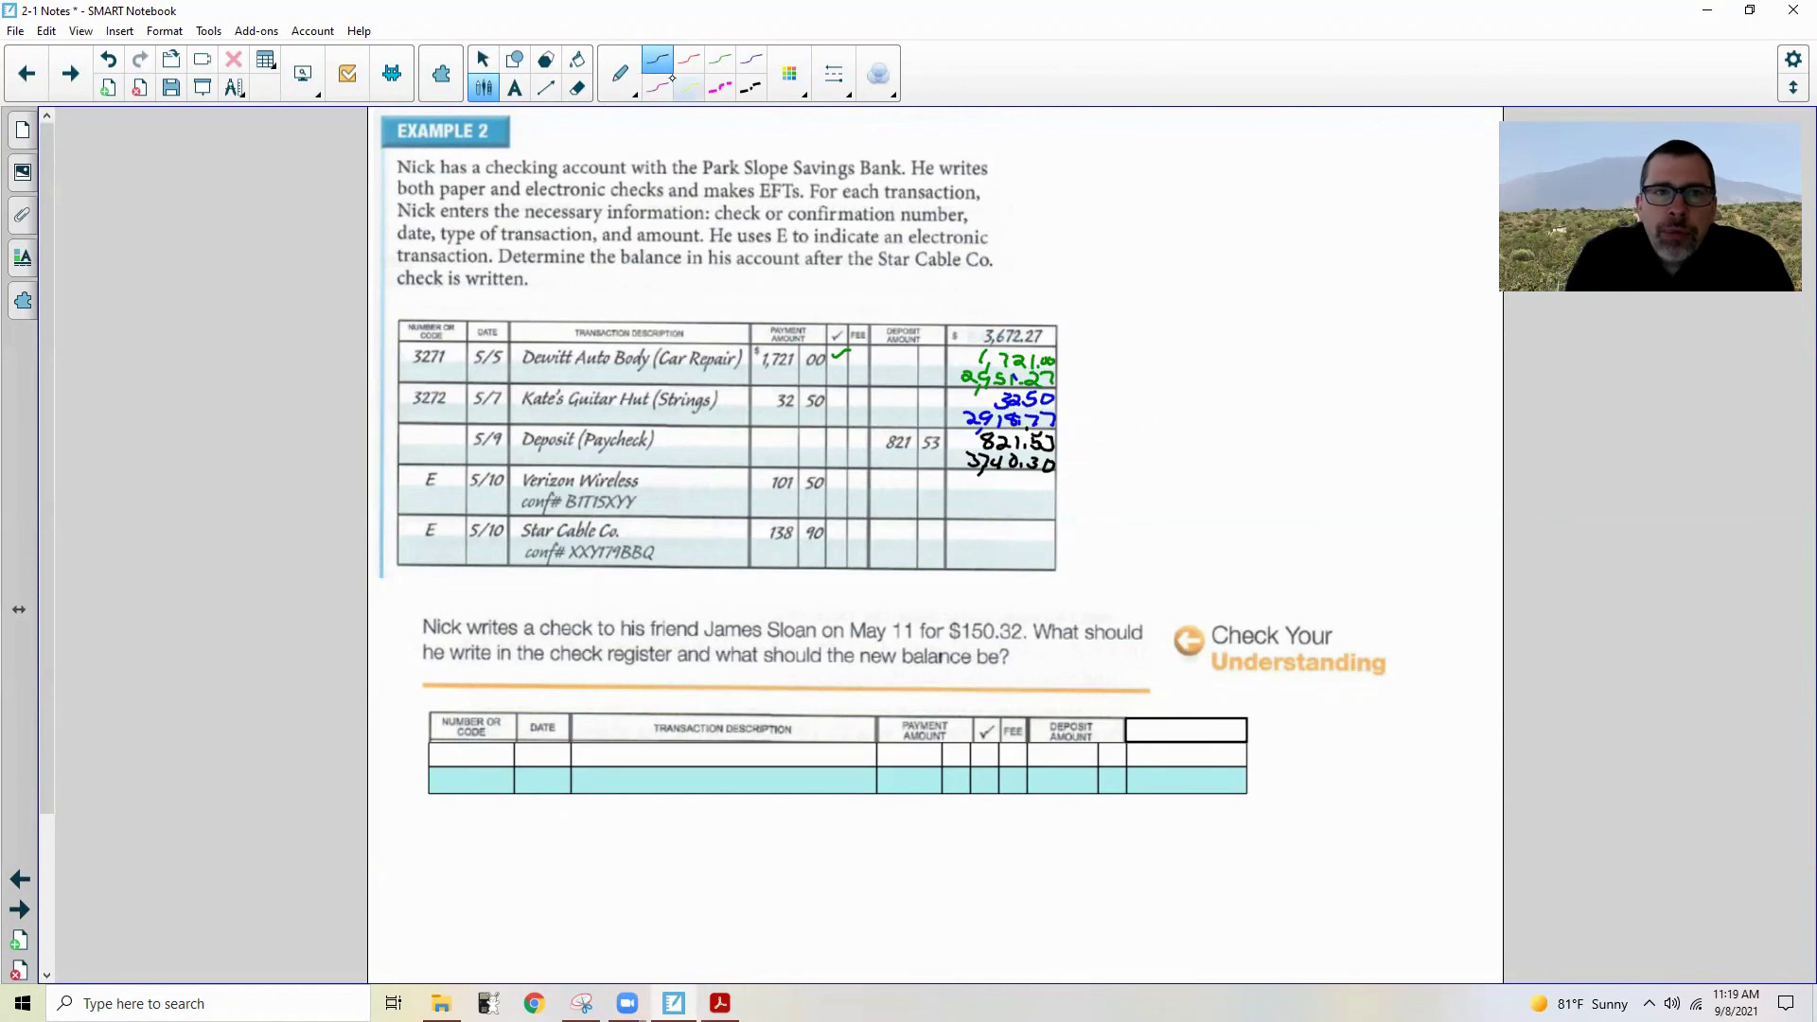
Step: Erase the stray mark beside 951.27 and rewrite the leading digits of the running balances
click(657, 88)
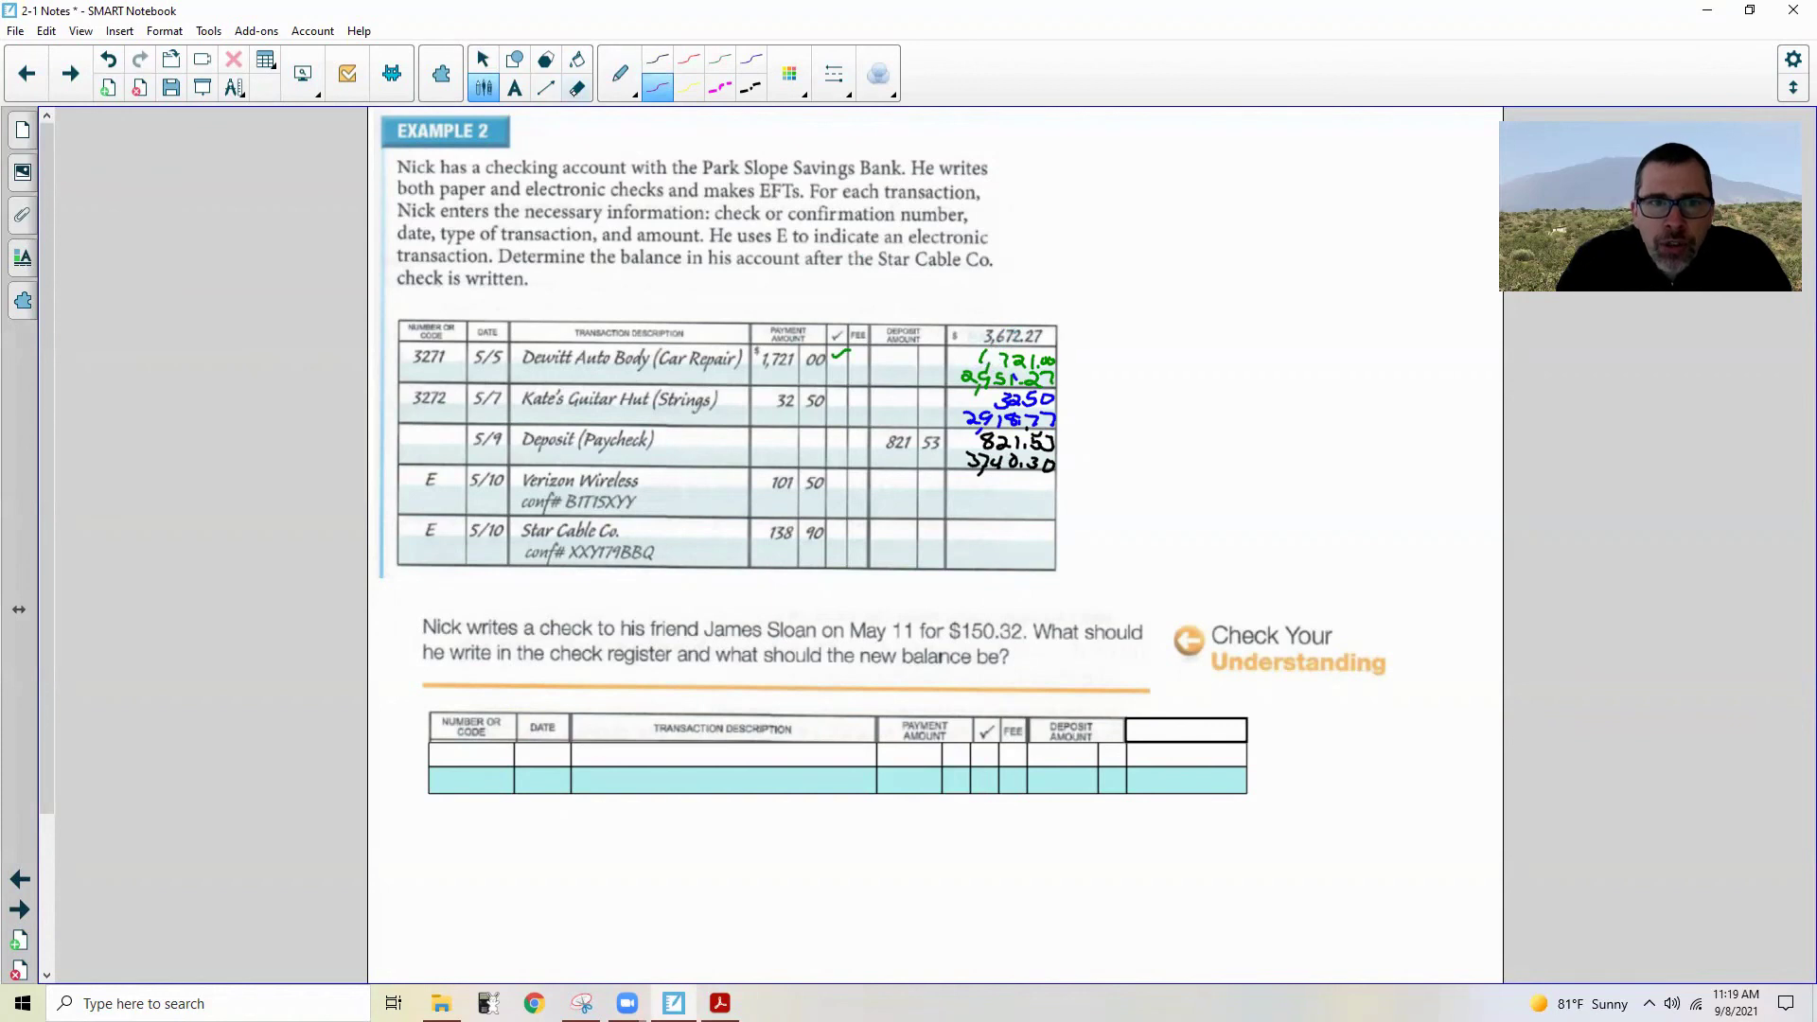
click(578, 88)
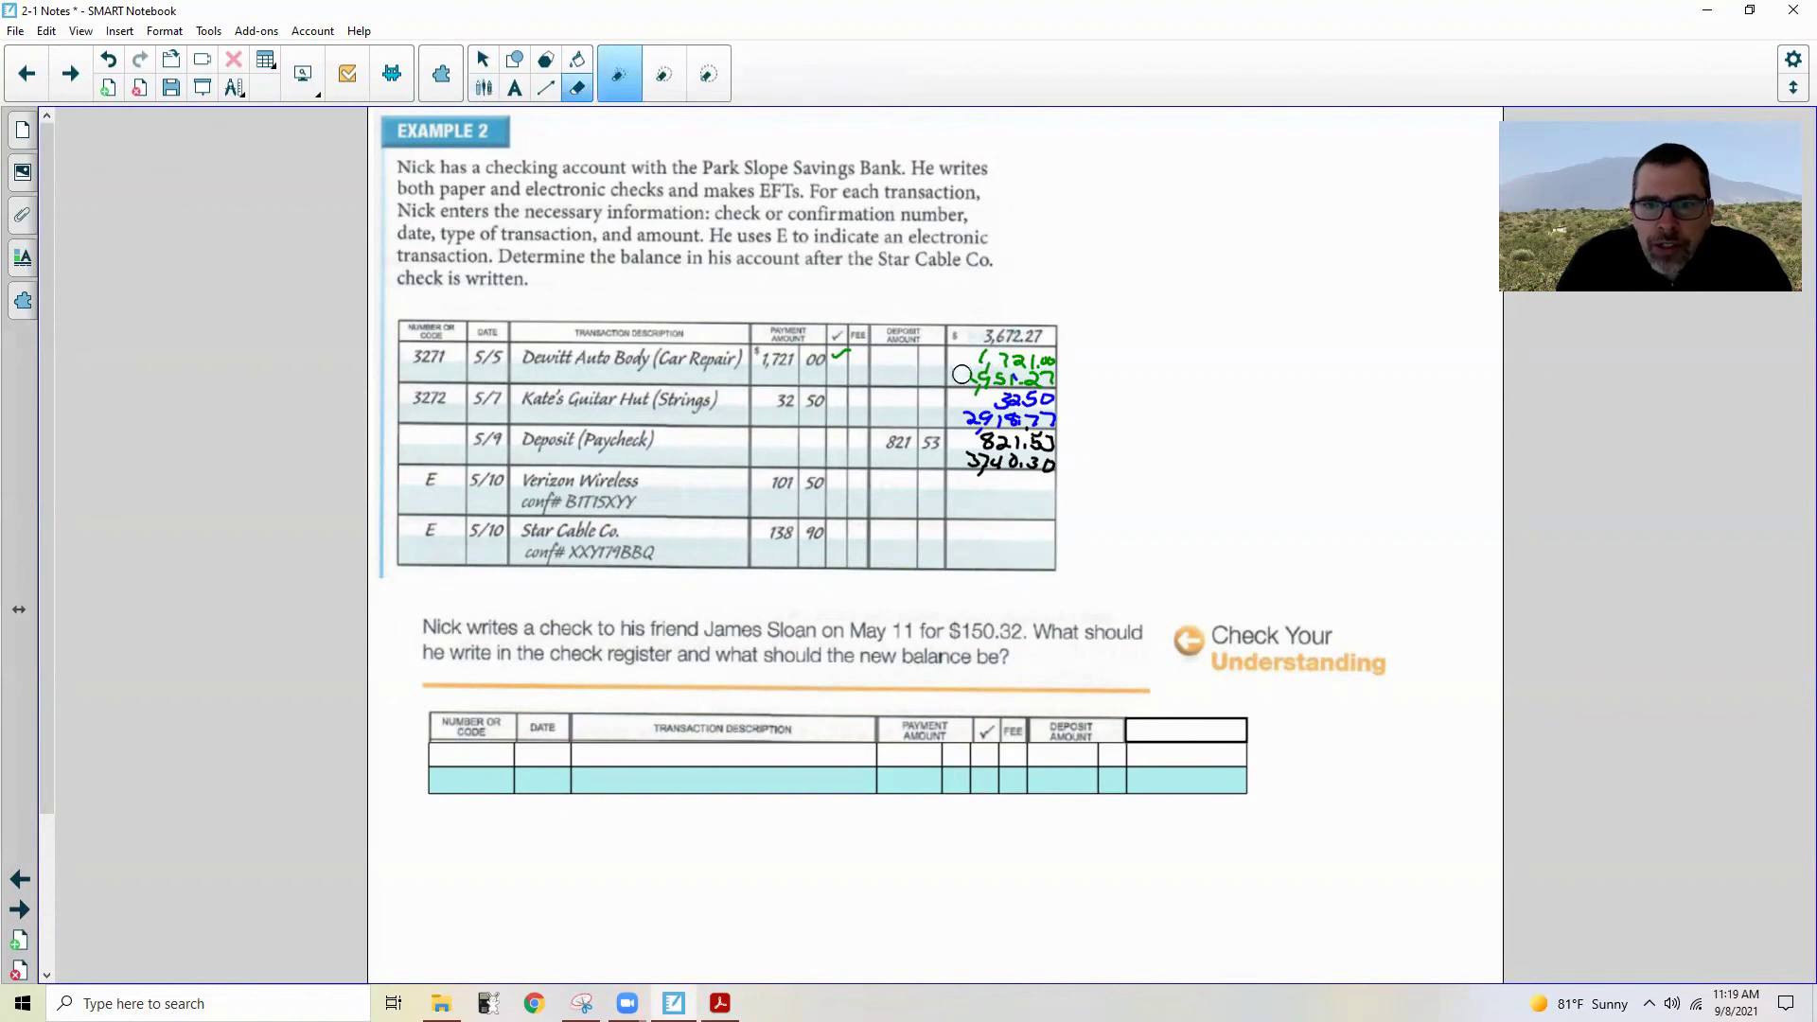
drag(969, 379, 972, 400)
click(483, 88)
click(720, 60)
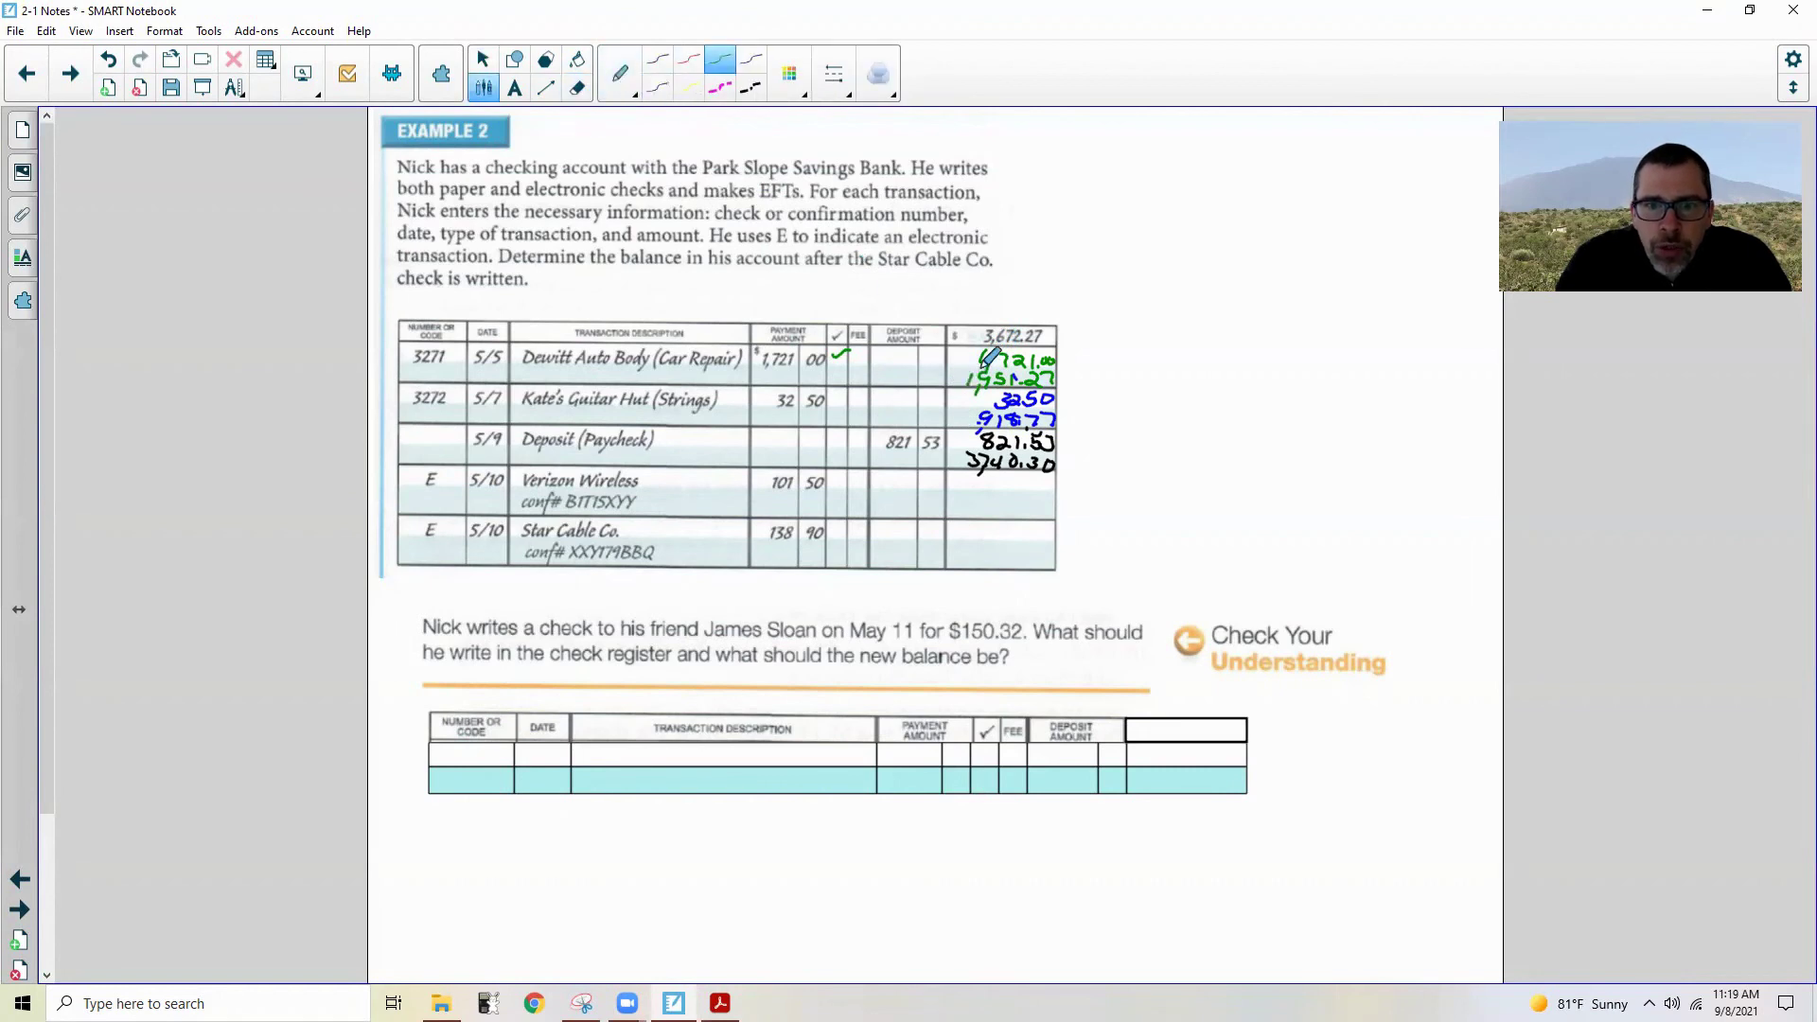
click(751, 60)
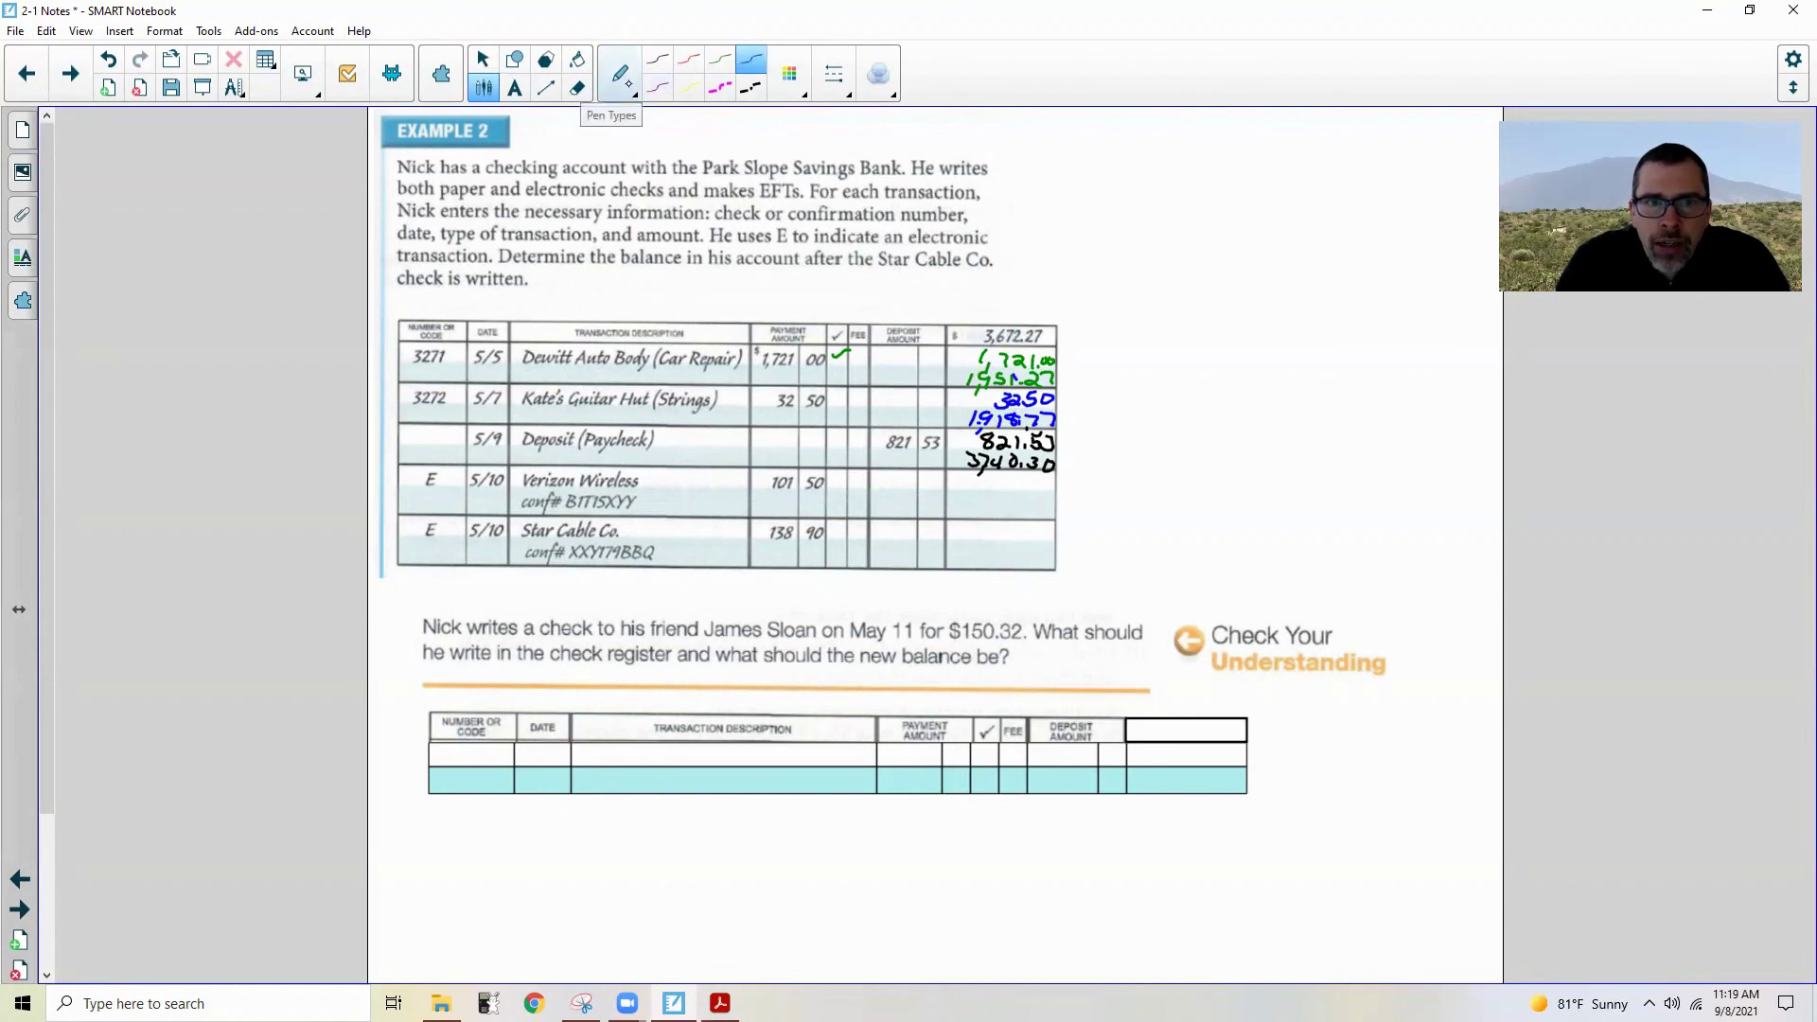
click(634, 94)
click(540, 140)
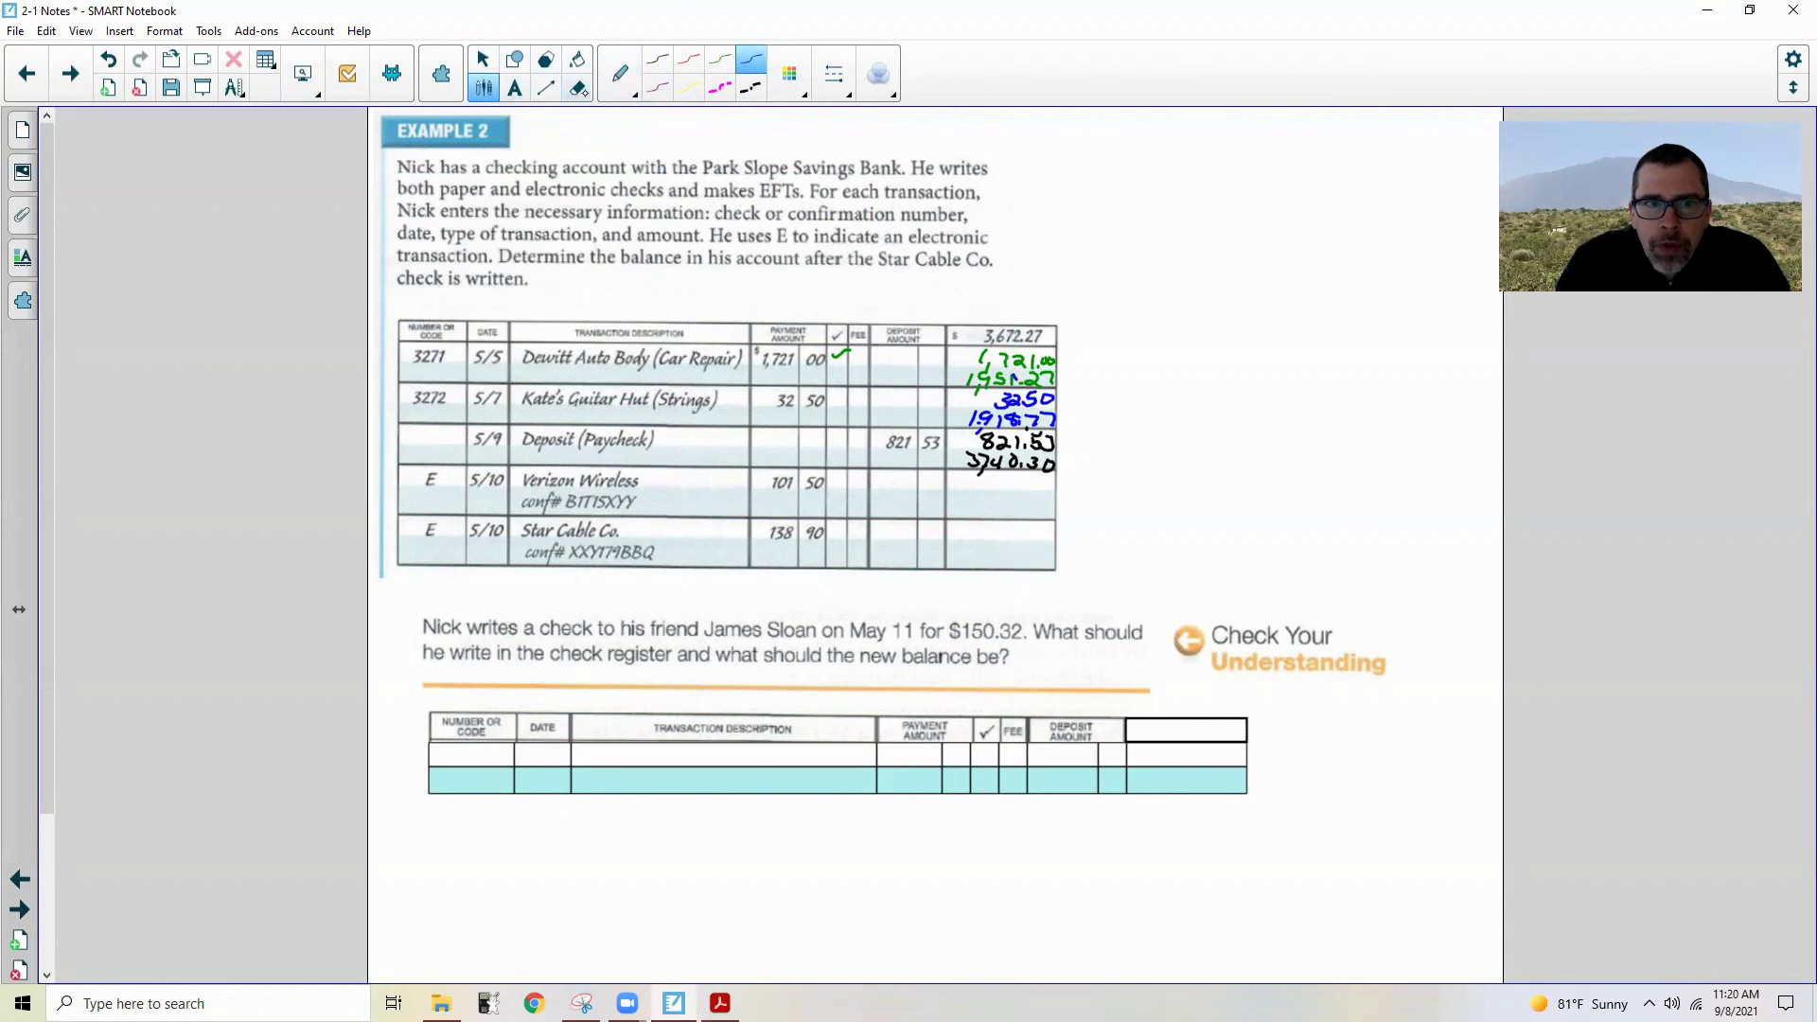
click(577, 88)
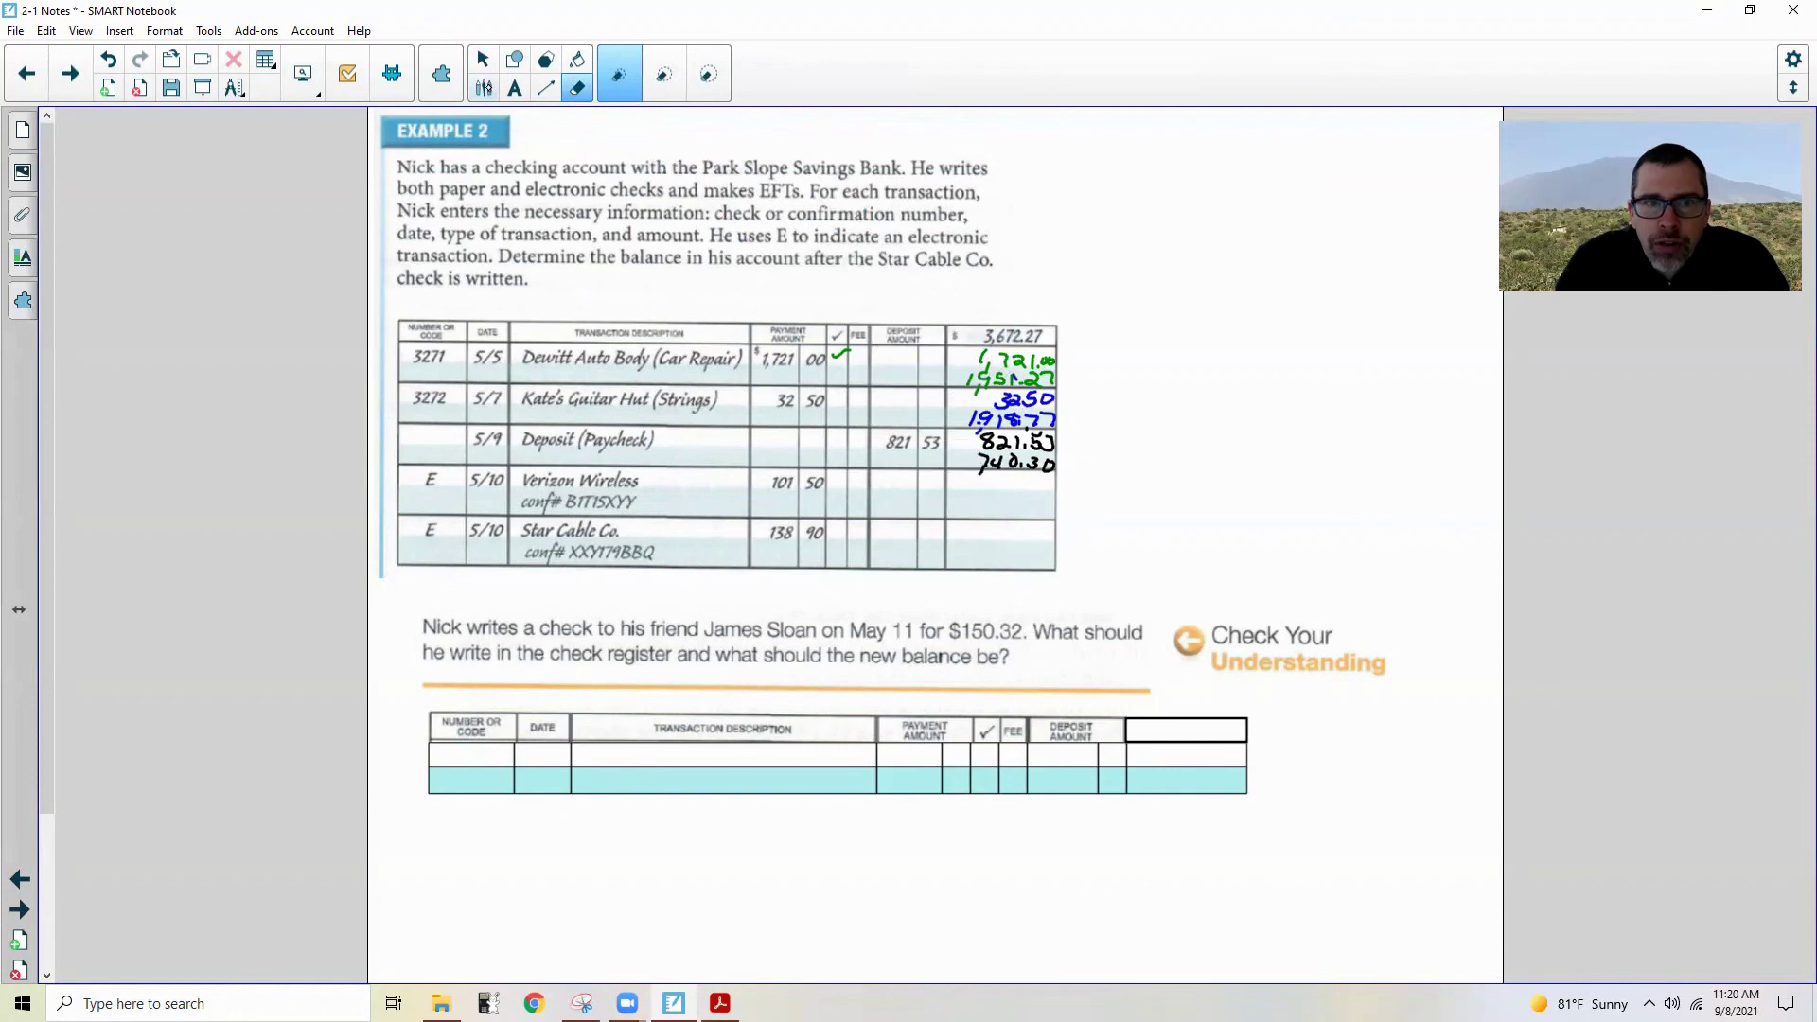
click(484, 88)
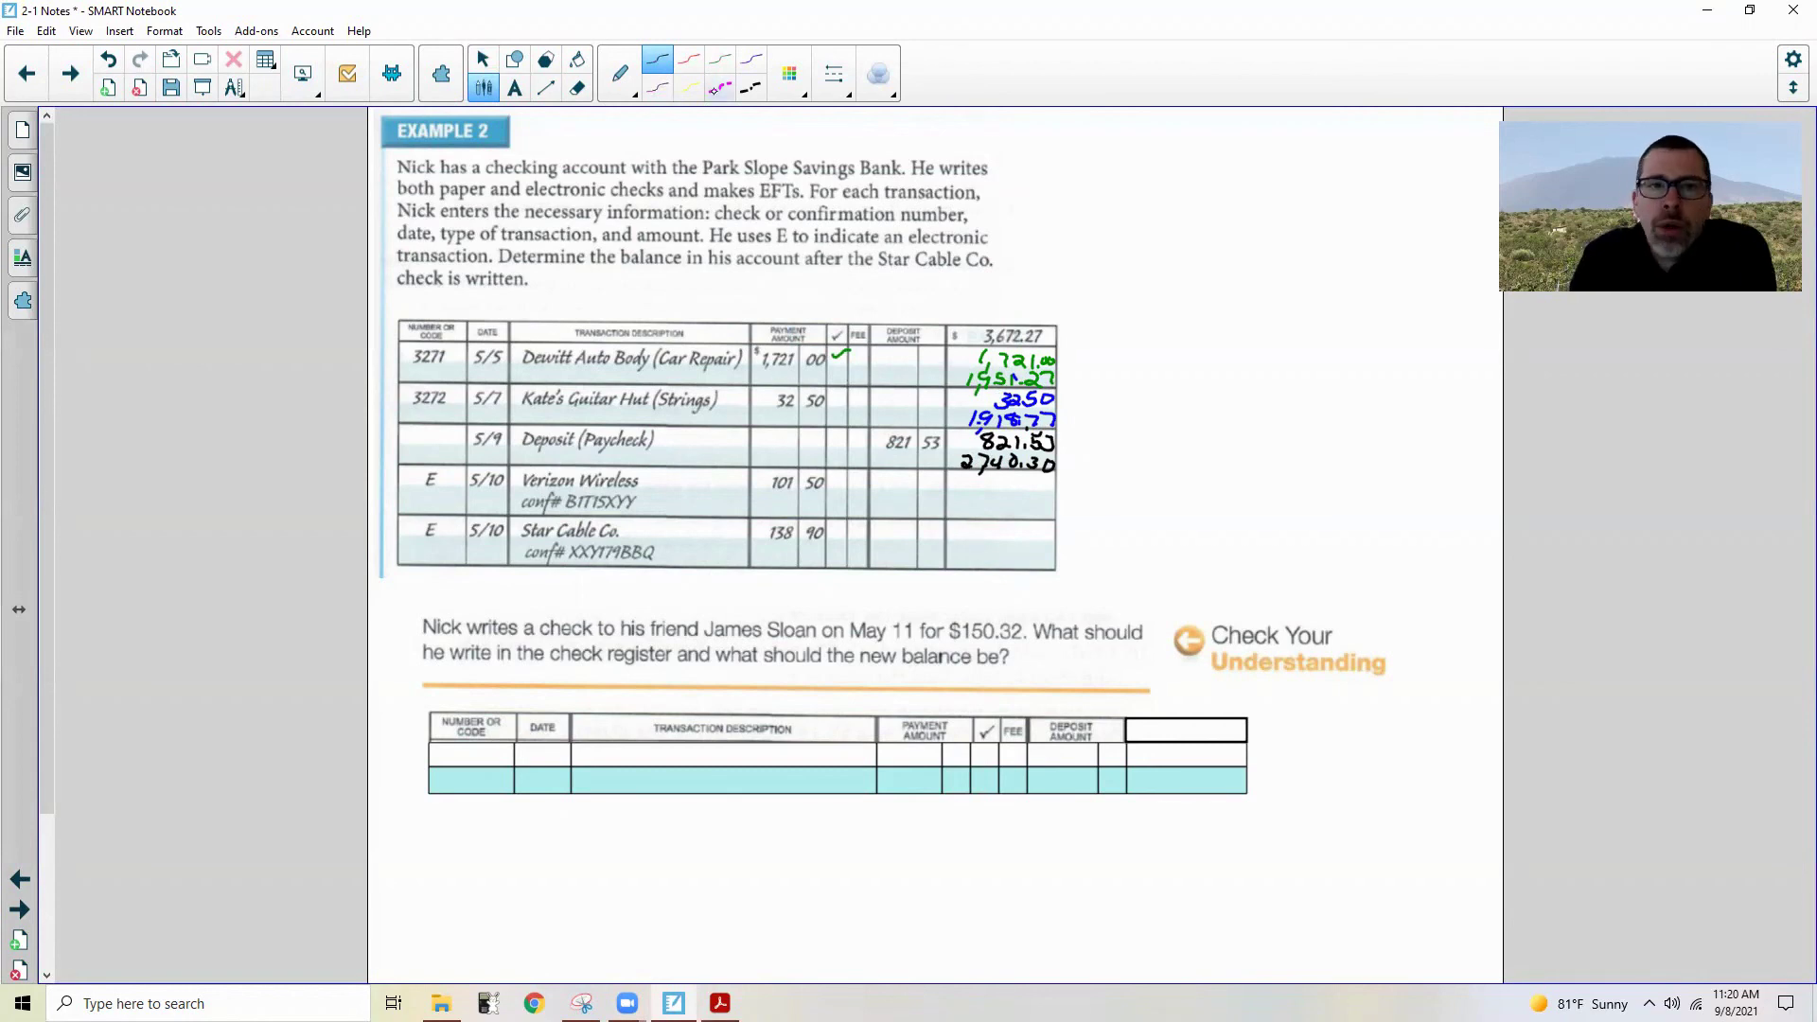
Step: In green, subtract 101.50 for 2,638.80, then 138.90 for a final 2,499.90
click(720, 60)
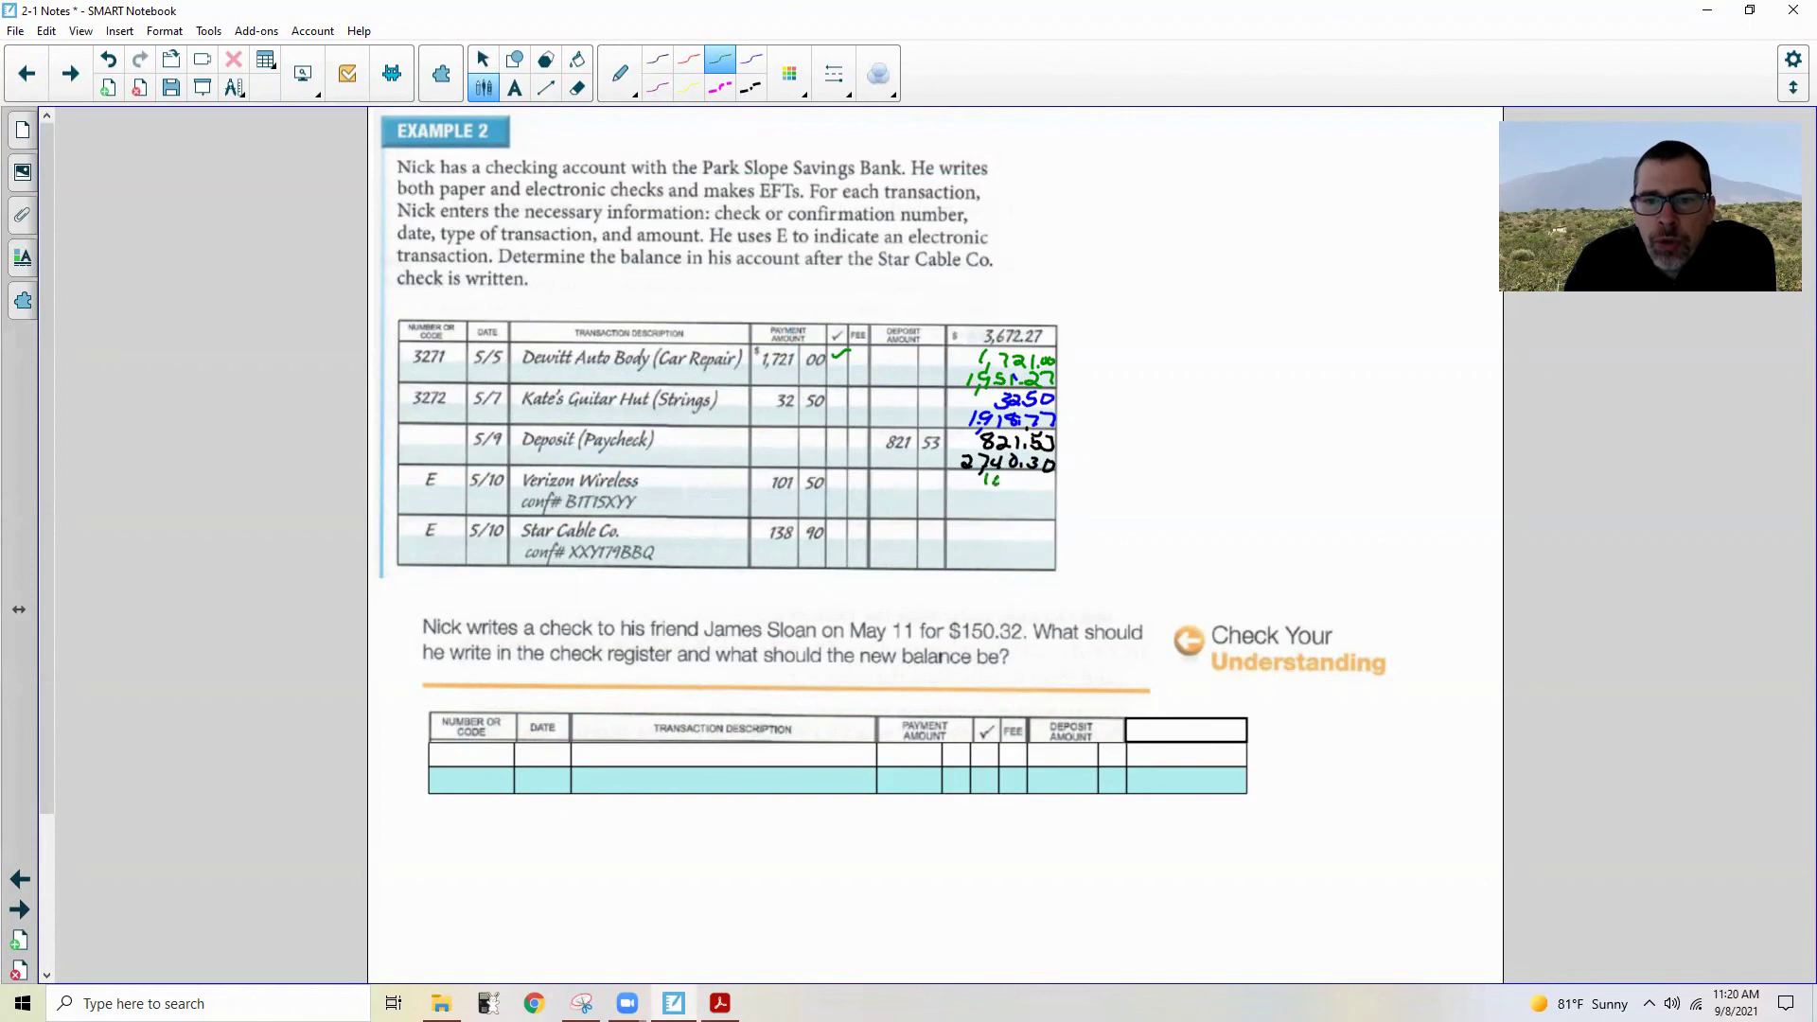
drag(1041, 478, 1047, 505)
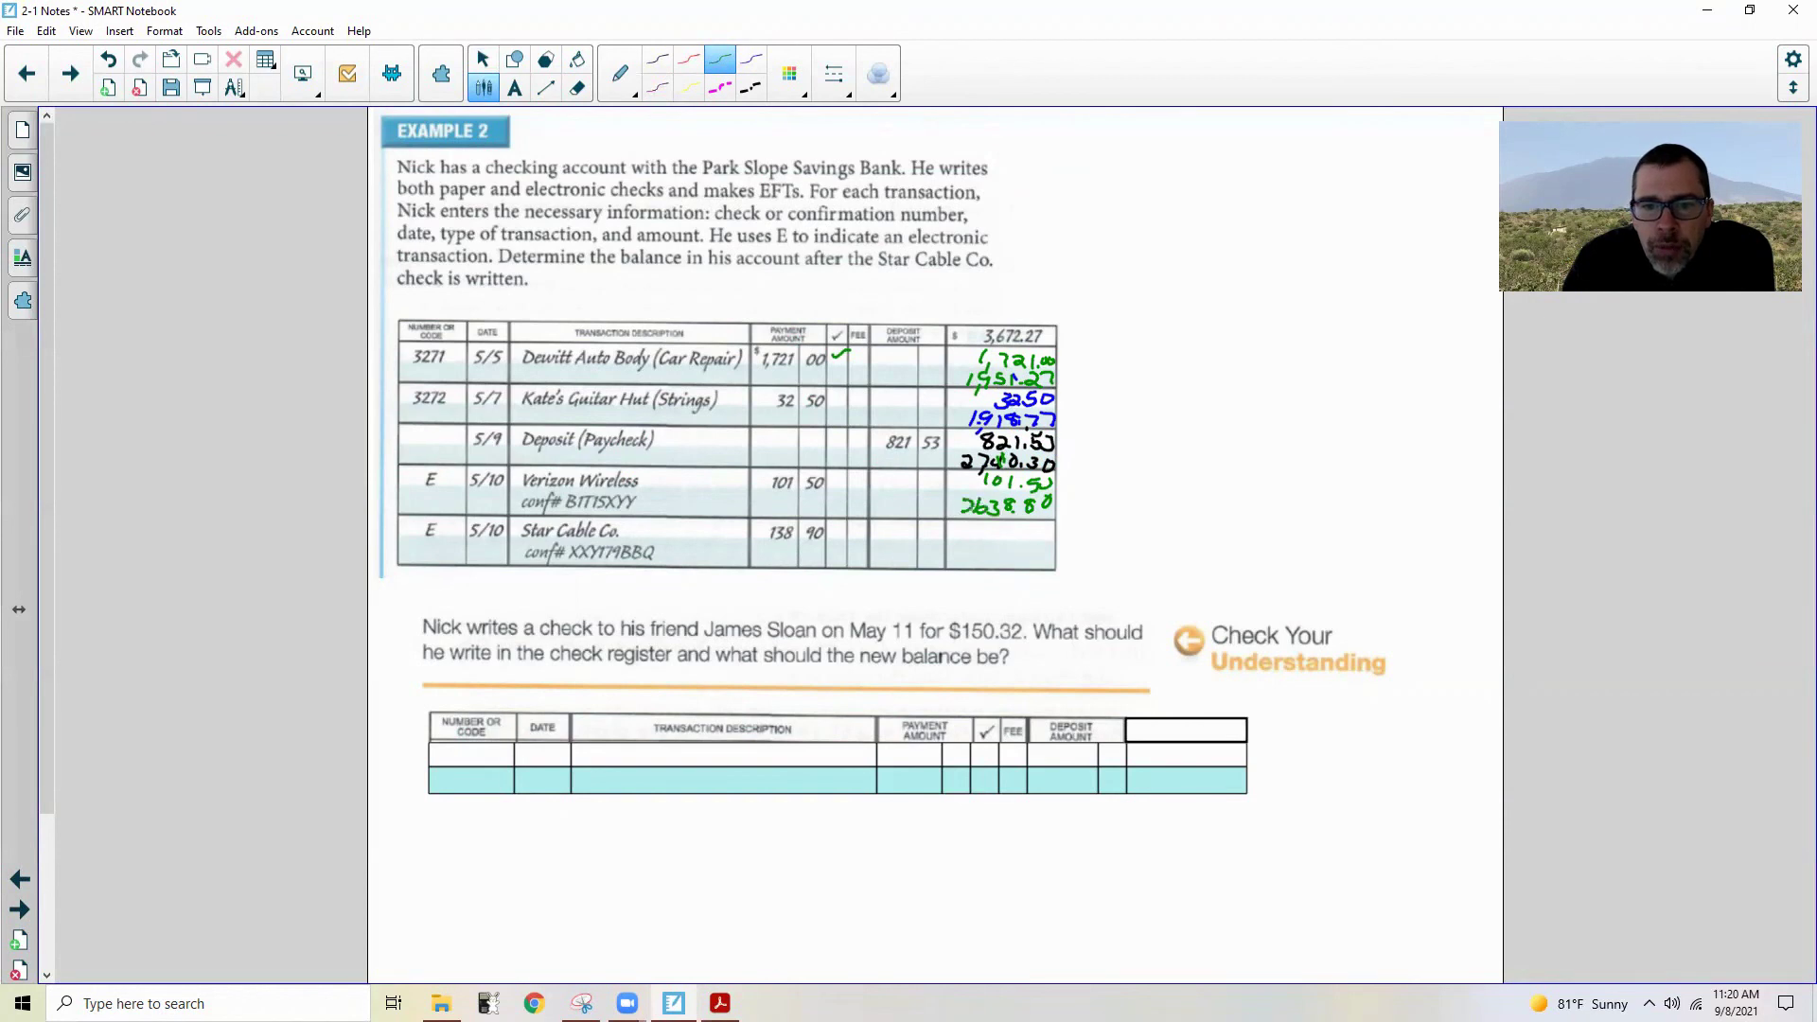
drag(970, 516, 965, 524)
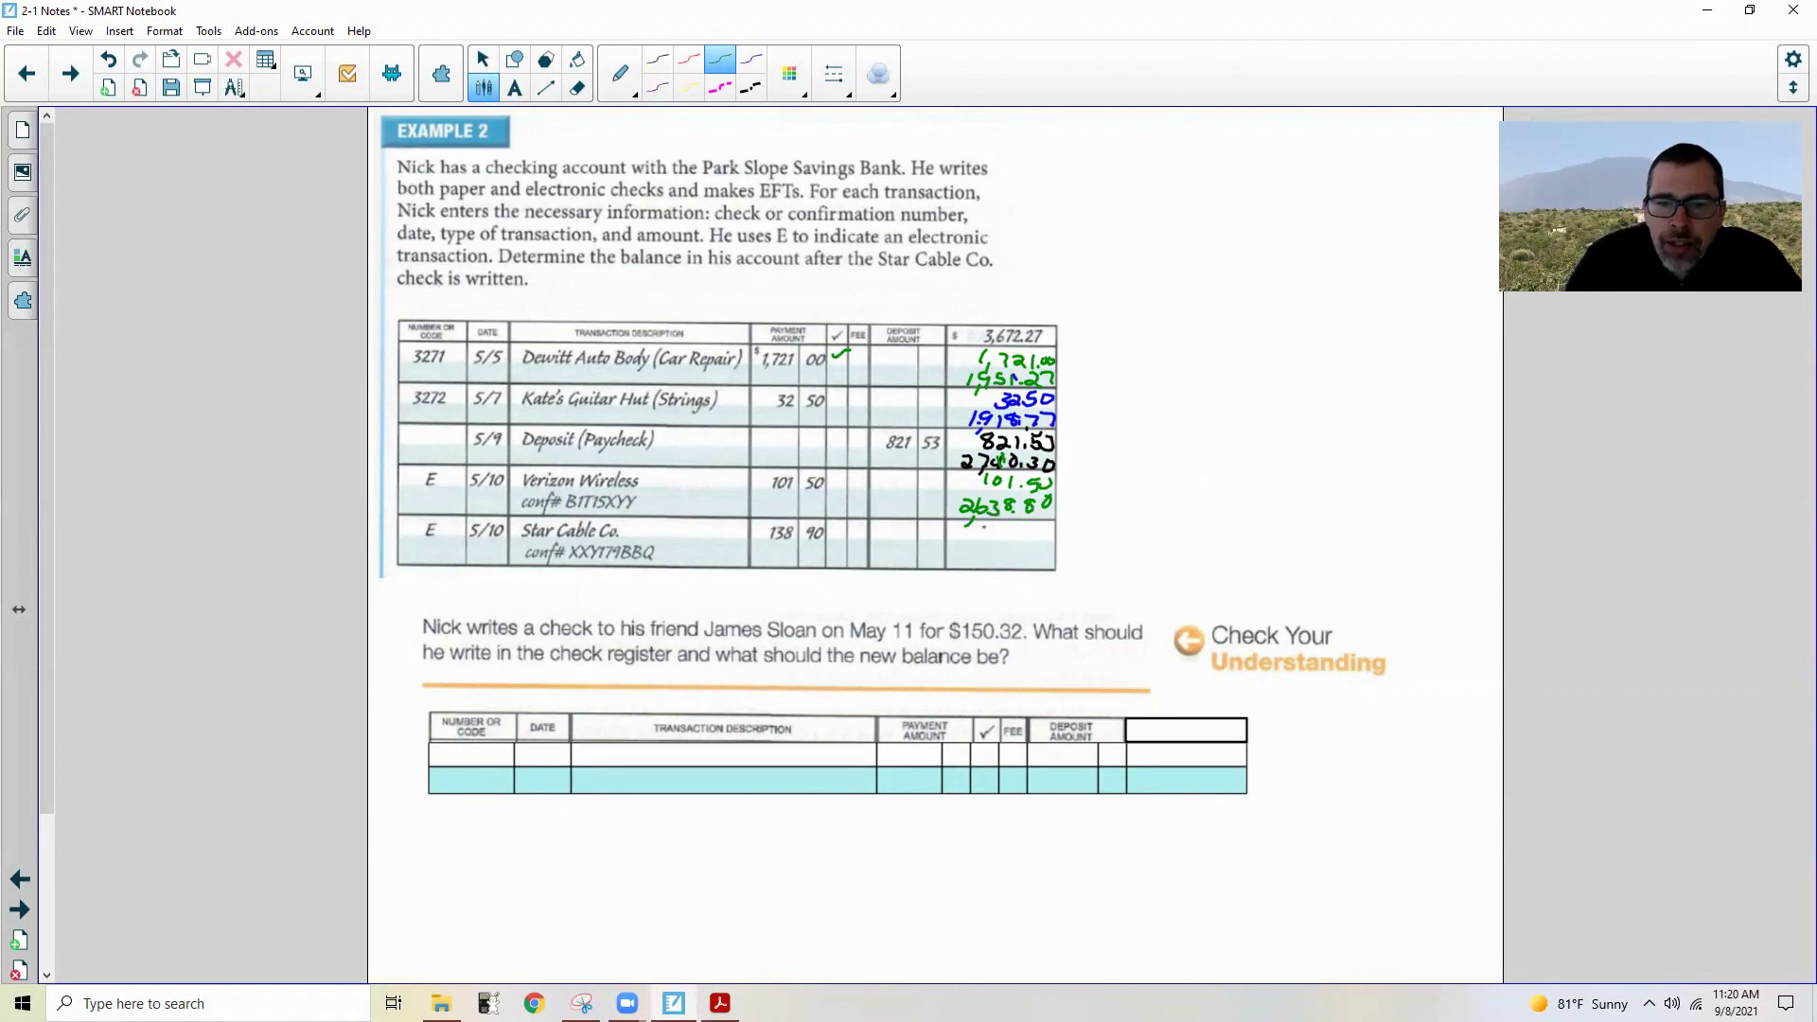
drag(983, 526, 1048, 540)
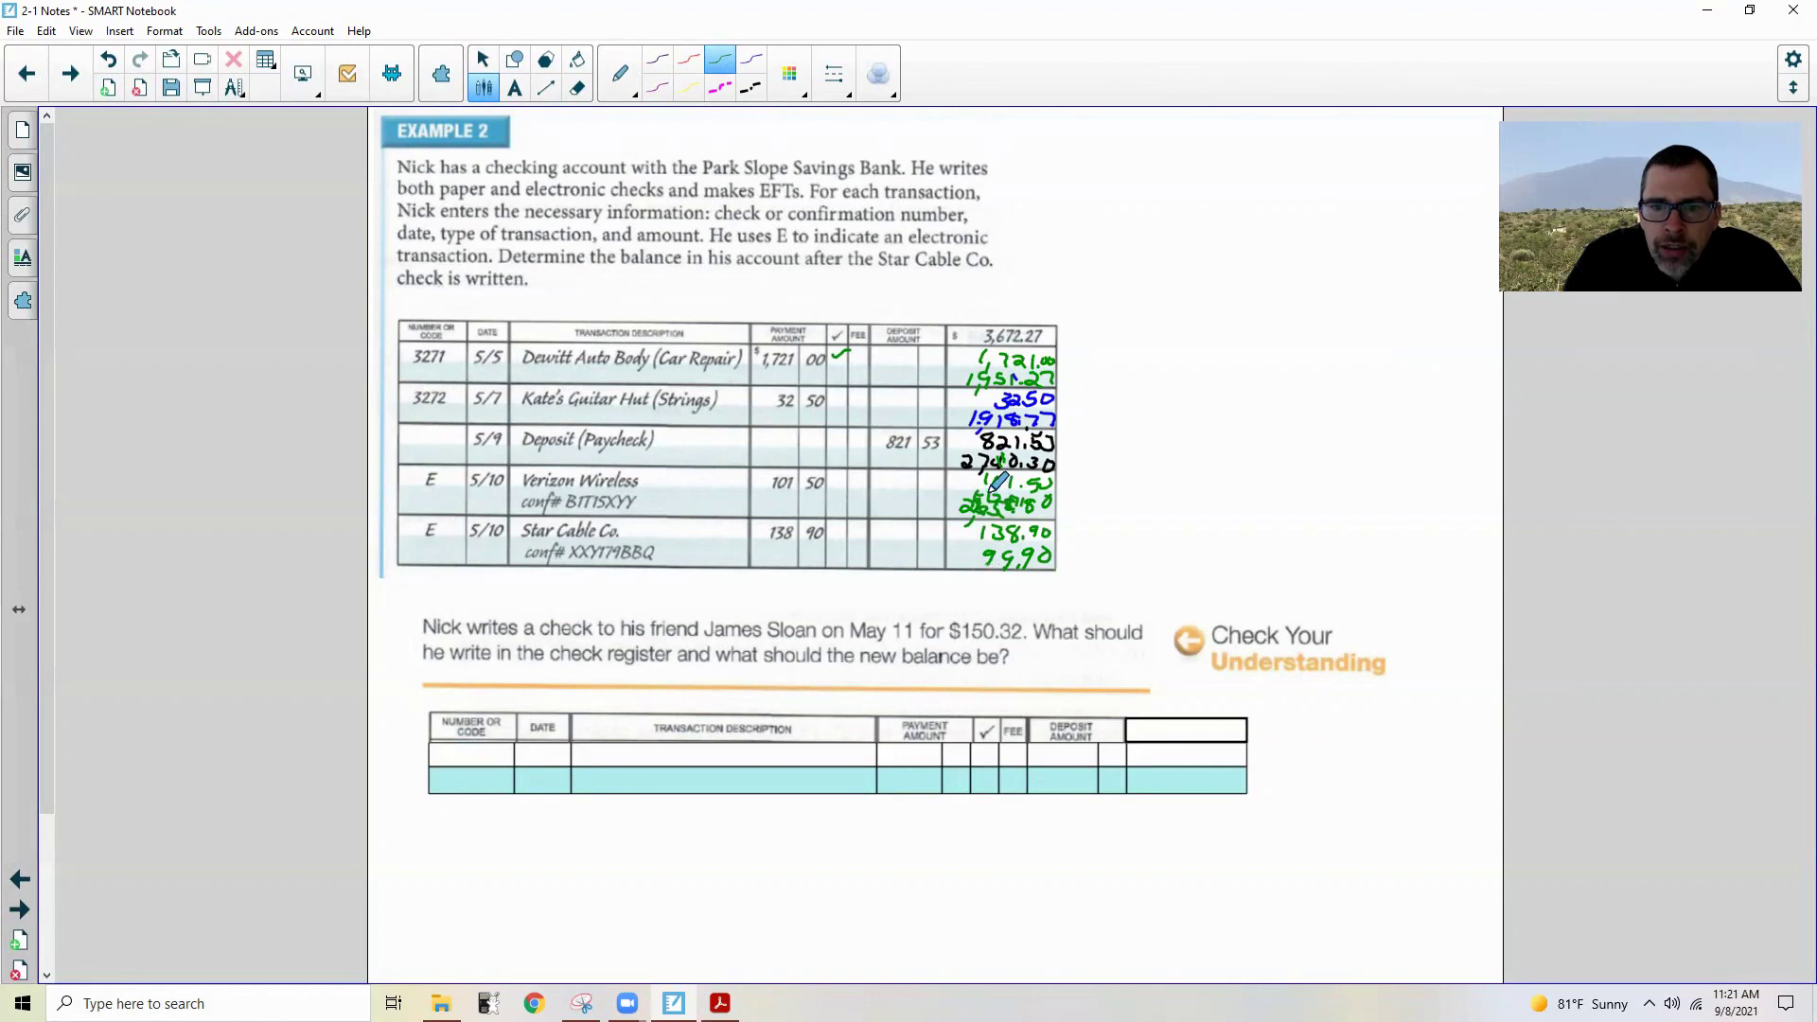
drag(971, 549, 980, 561)
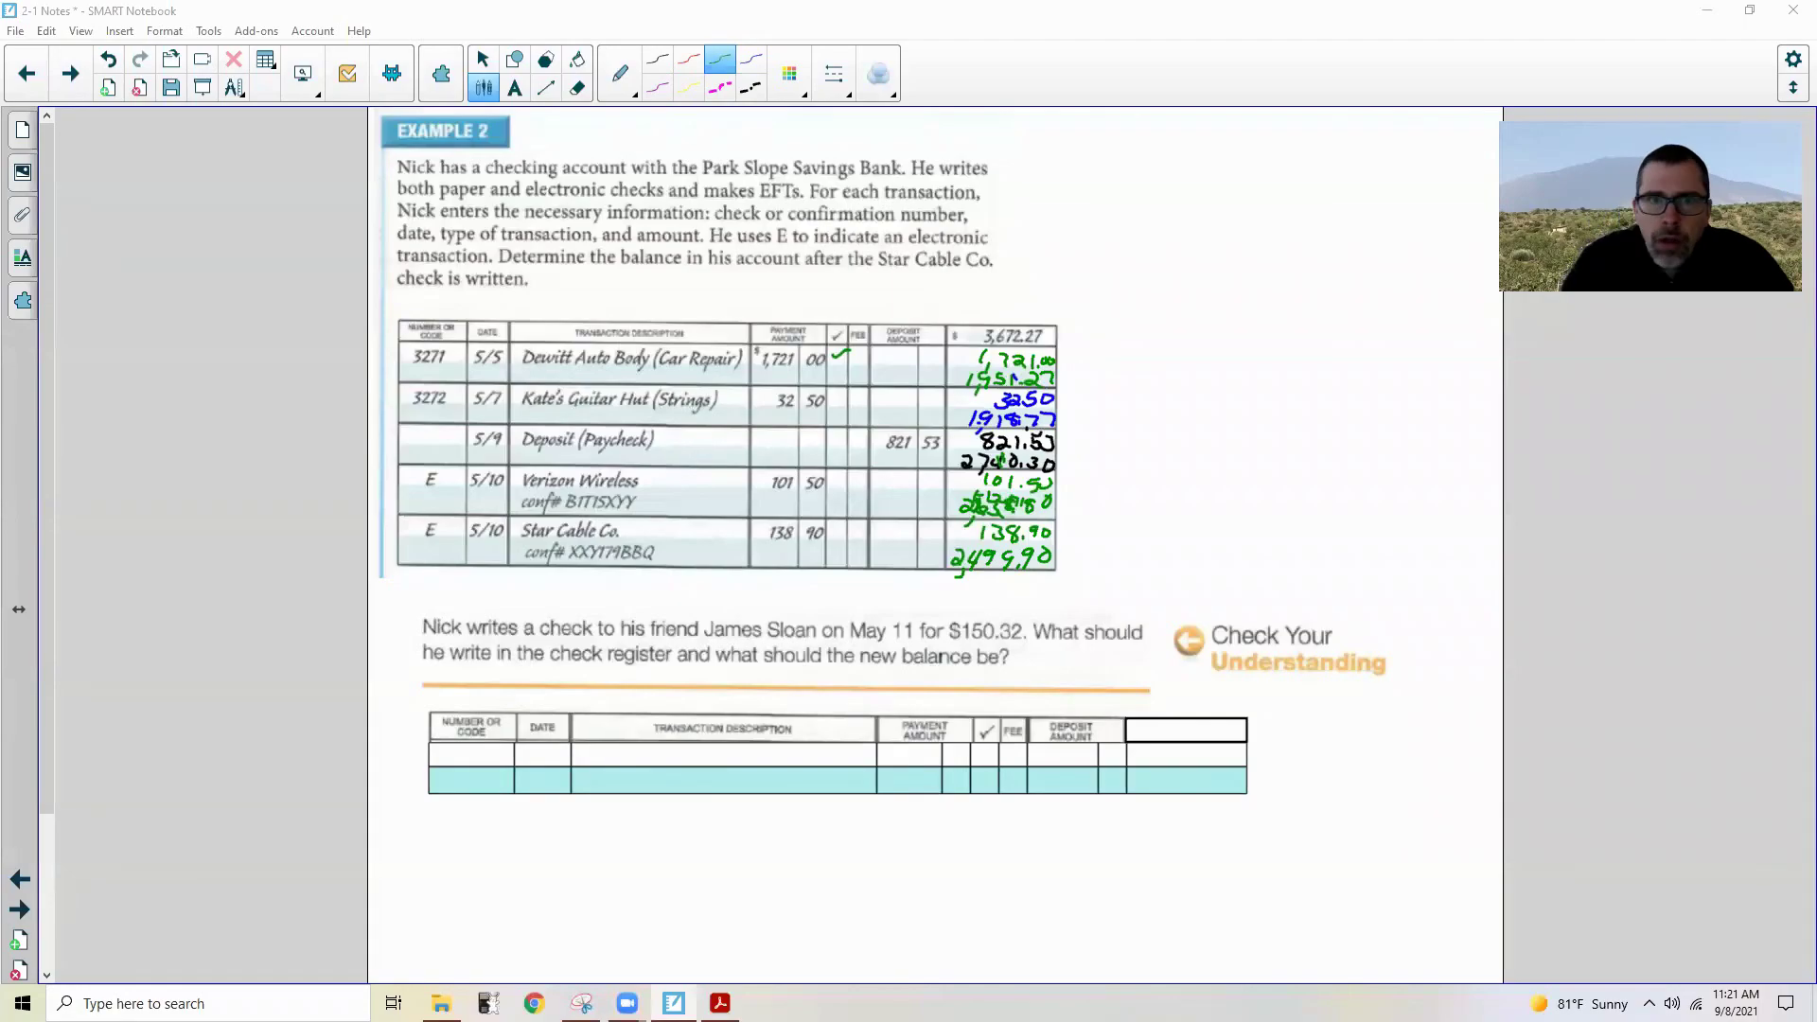
Step: In purple ink, write 2,499.90 as the new register's starting balance and circle 3,672.27
click(658, 88)
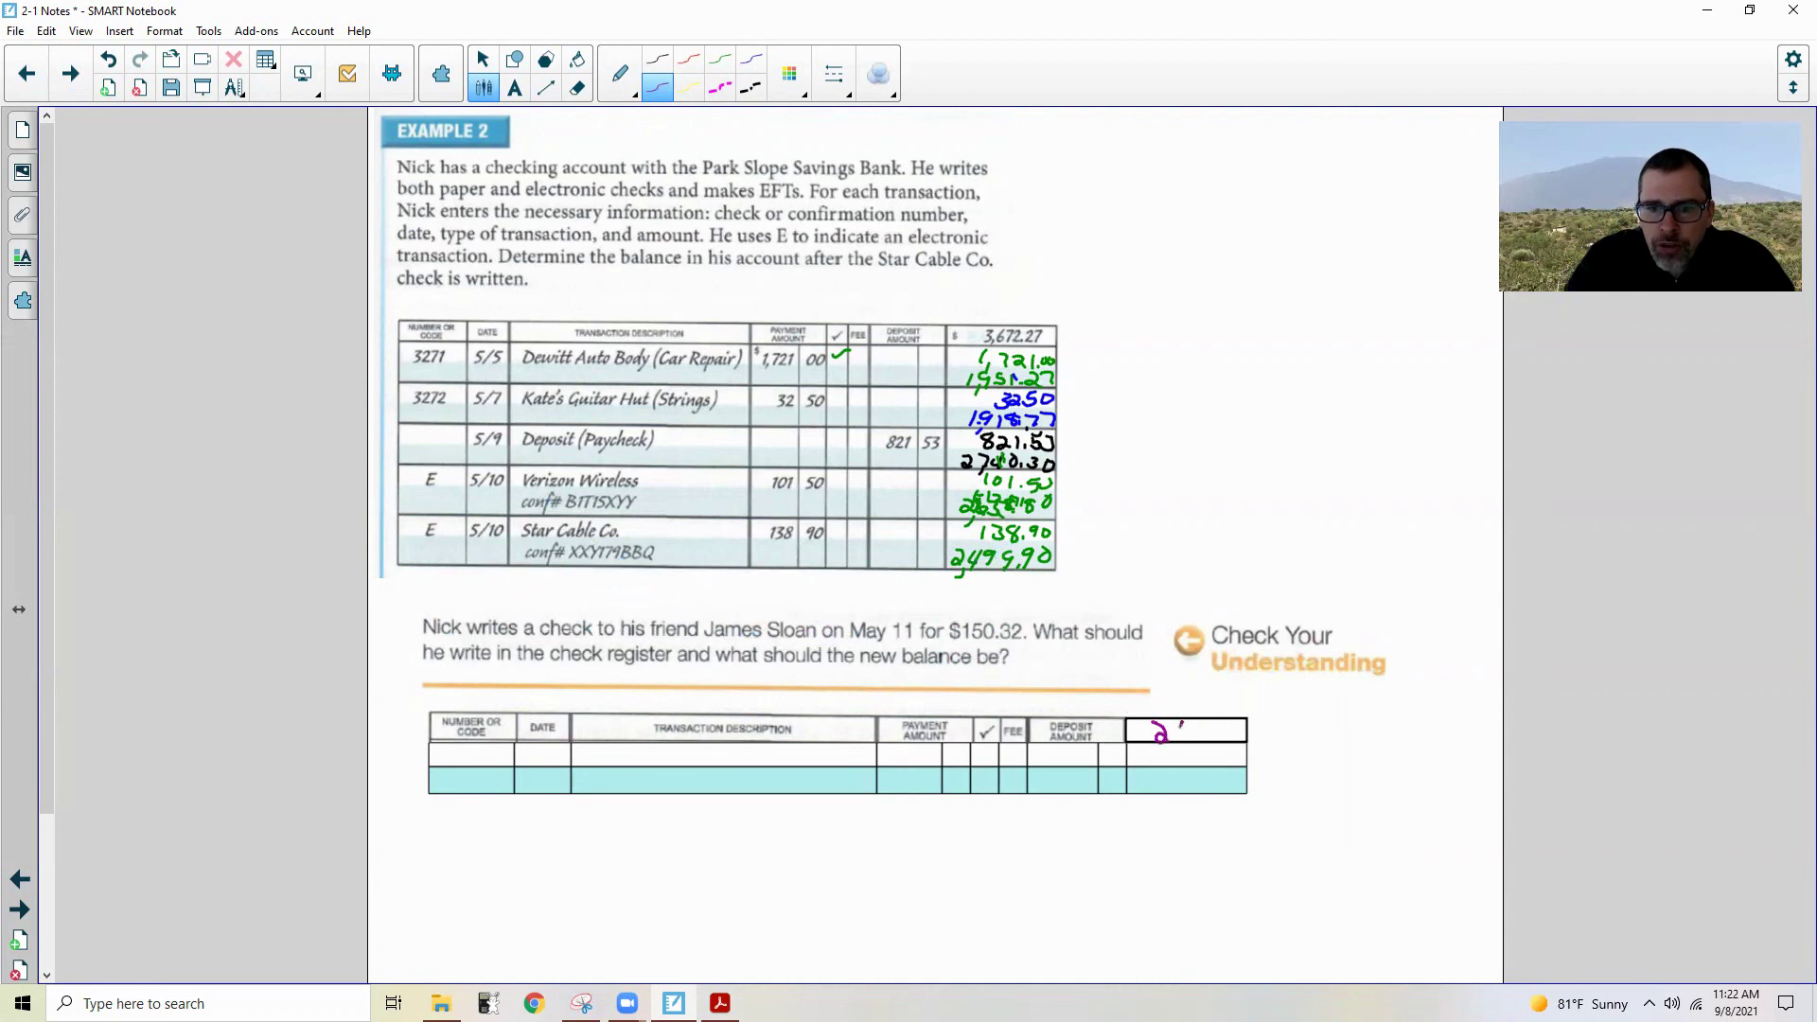
drag(1208, 724, 1200, 741)
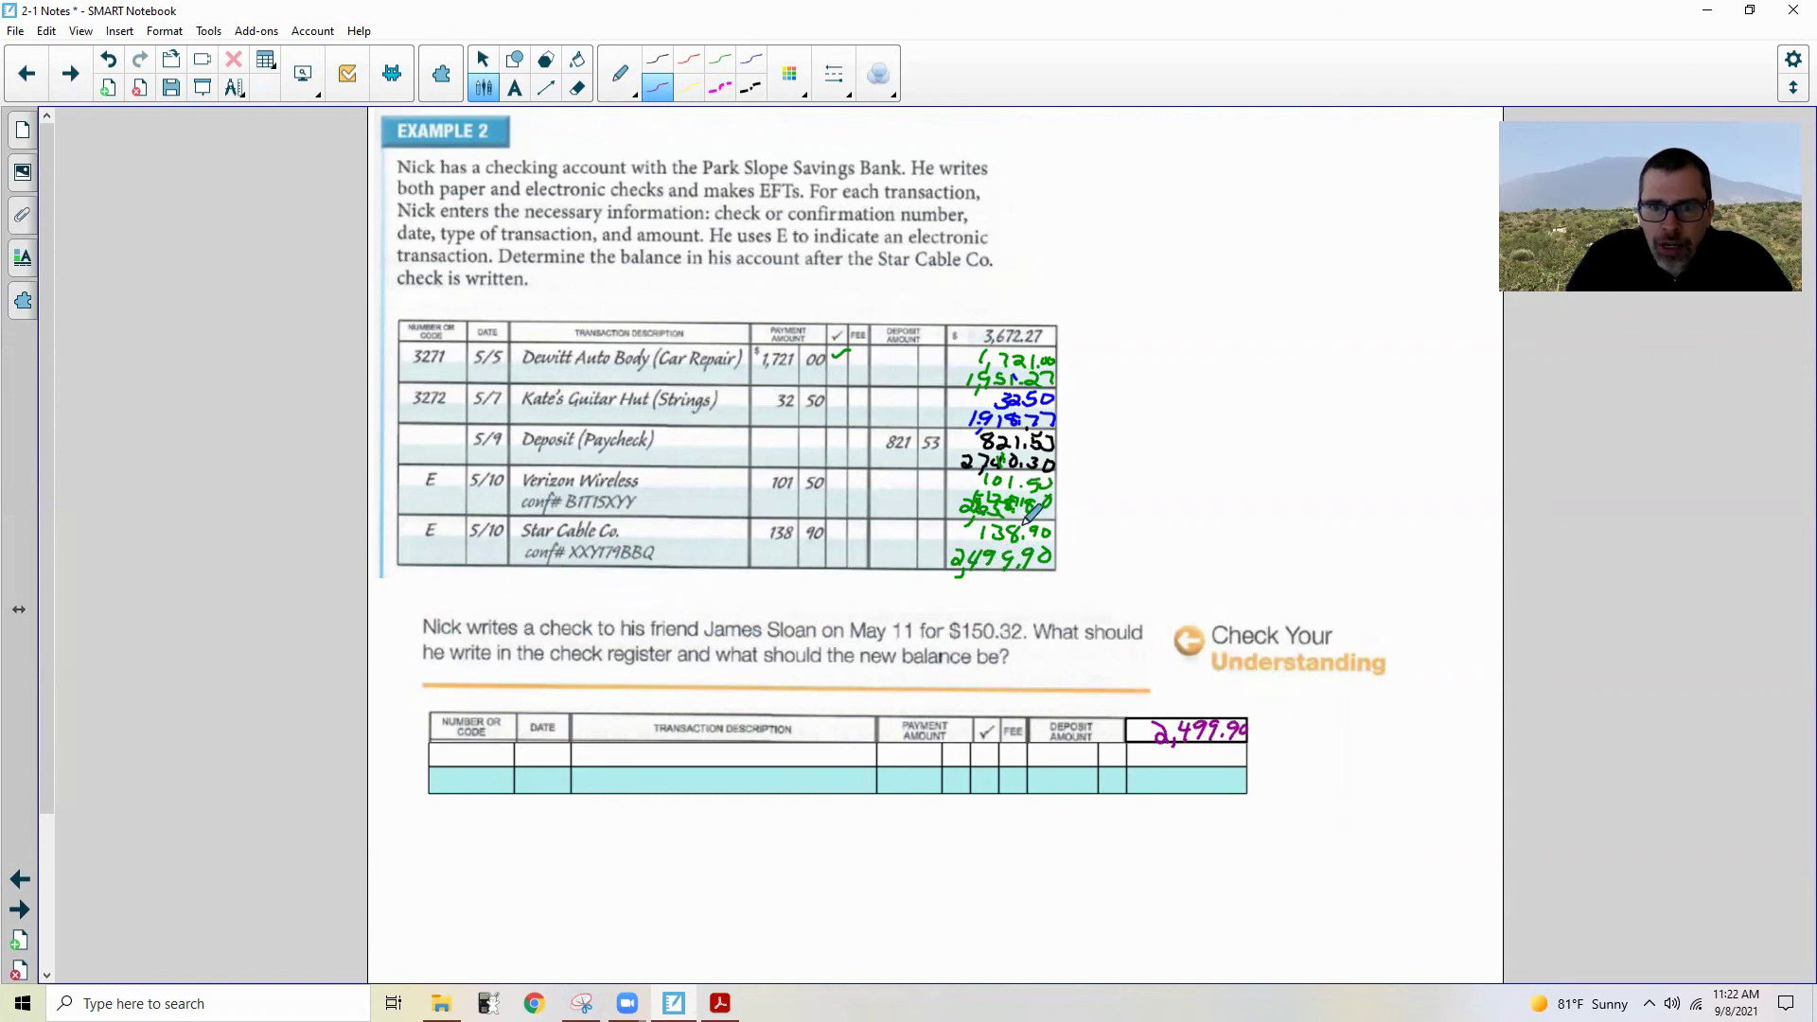
mouse_move(1018, 314)
mouse_down()
mouse_move(970, 324)
mouse_move(1053, 355)
mouse_move(1060, 320)
mouse_up()
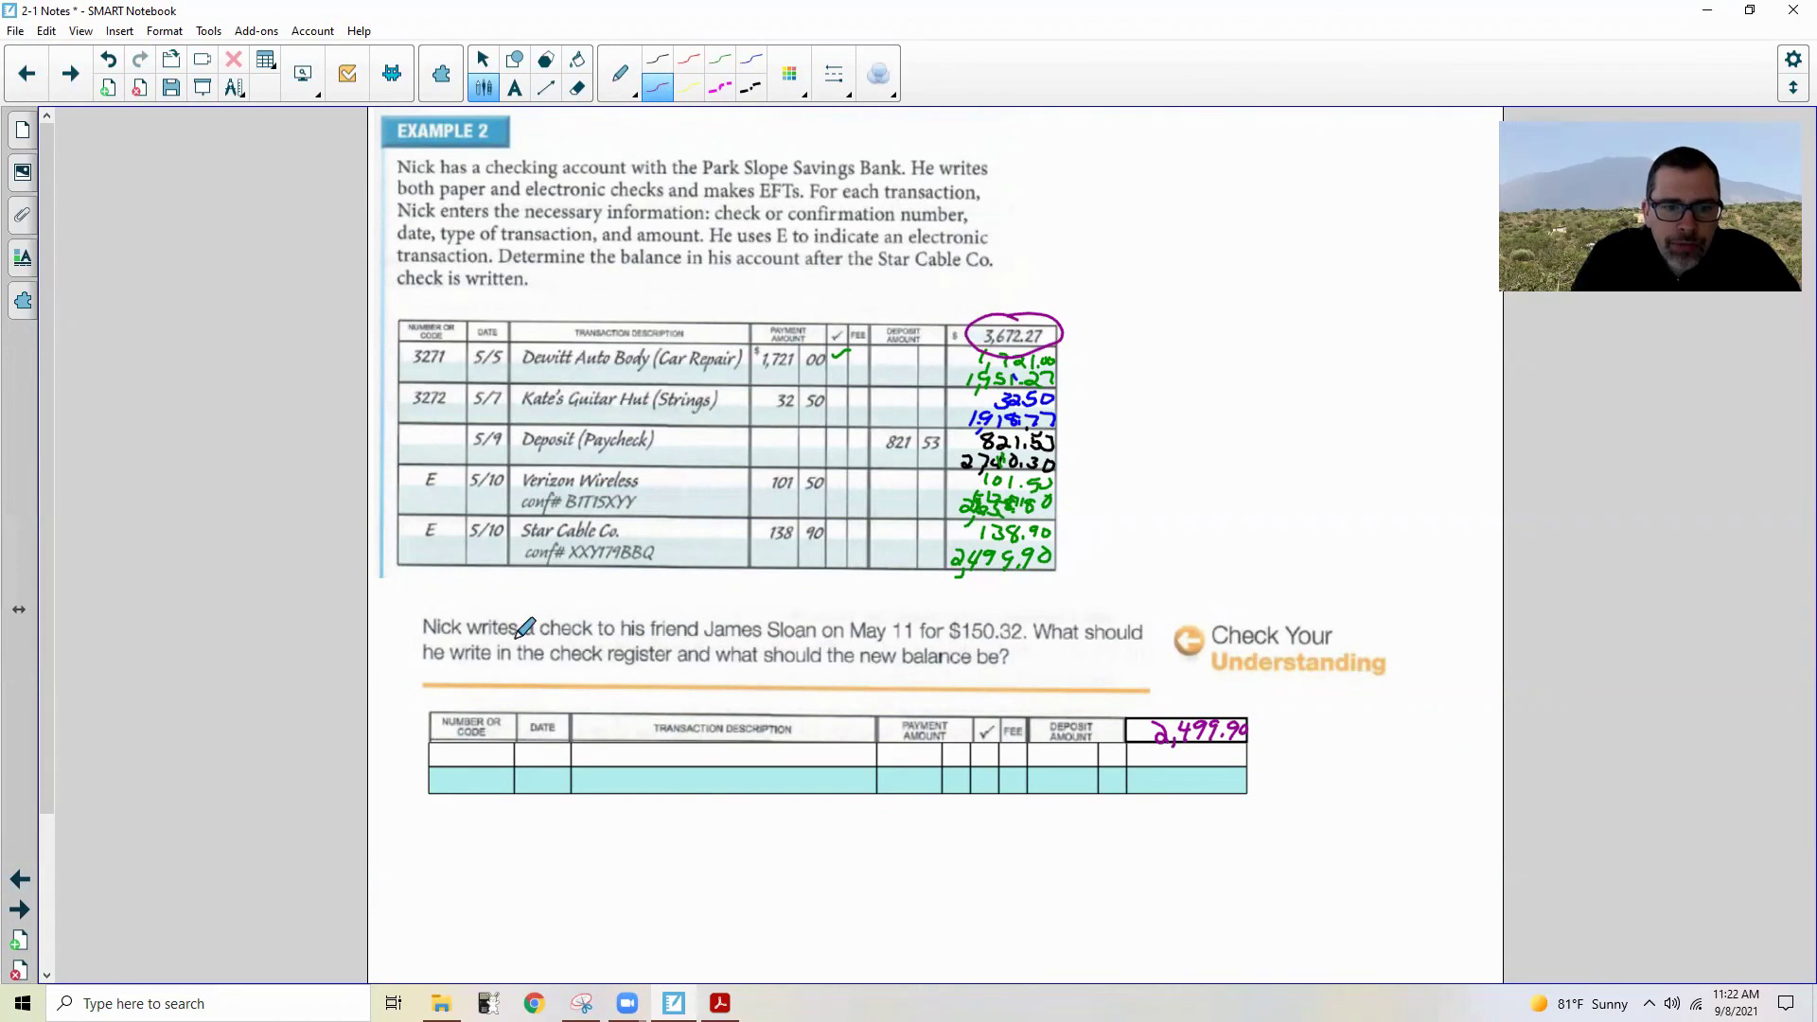
Step: Underline 'writes a check' and May 11, circle 3272, and enter check 3273 dated 5/11
drag(471, 641, 593, 642)
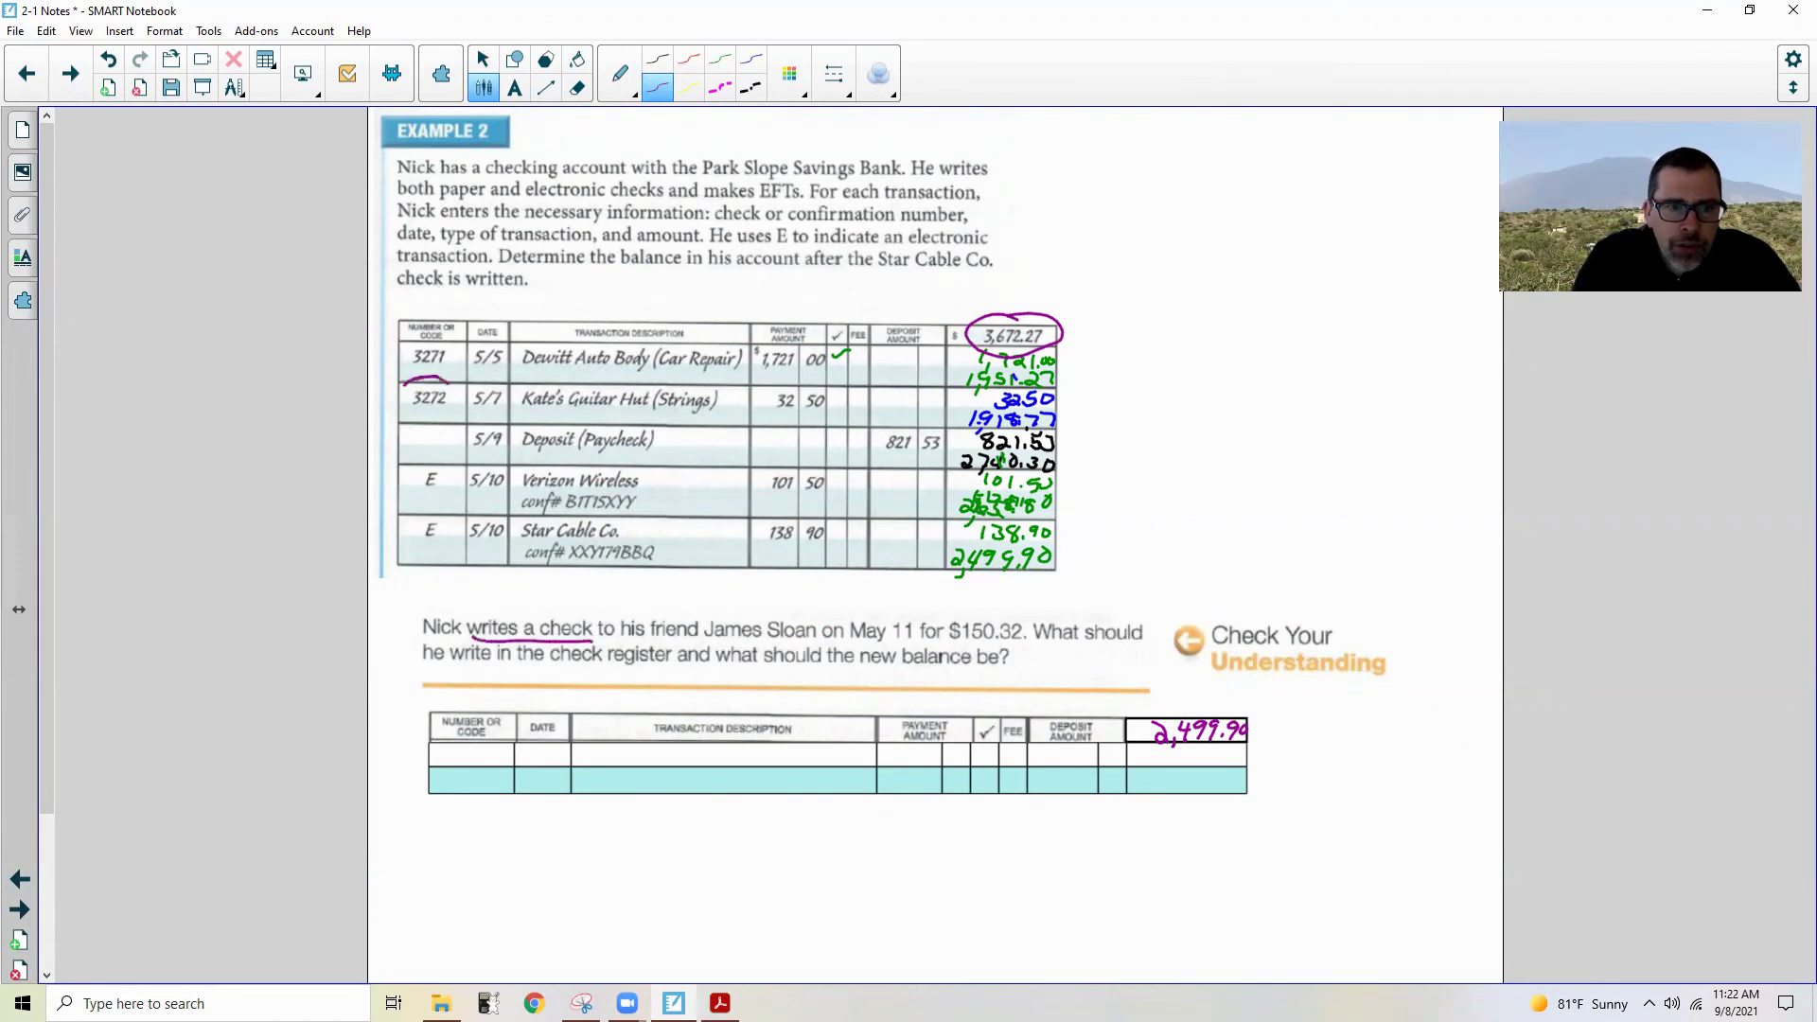
drag(409, 405, 443, 380)
mouse_move(464, 748)
mouse_down()
mouse_move(448, 763)
mouse_move(511, 762)
mouse_up()
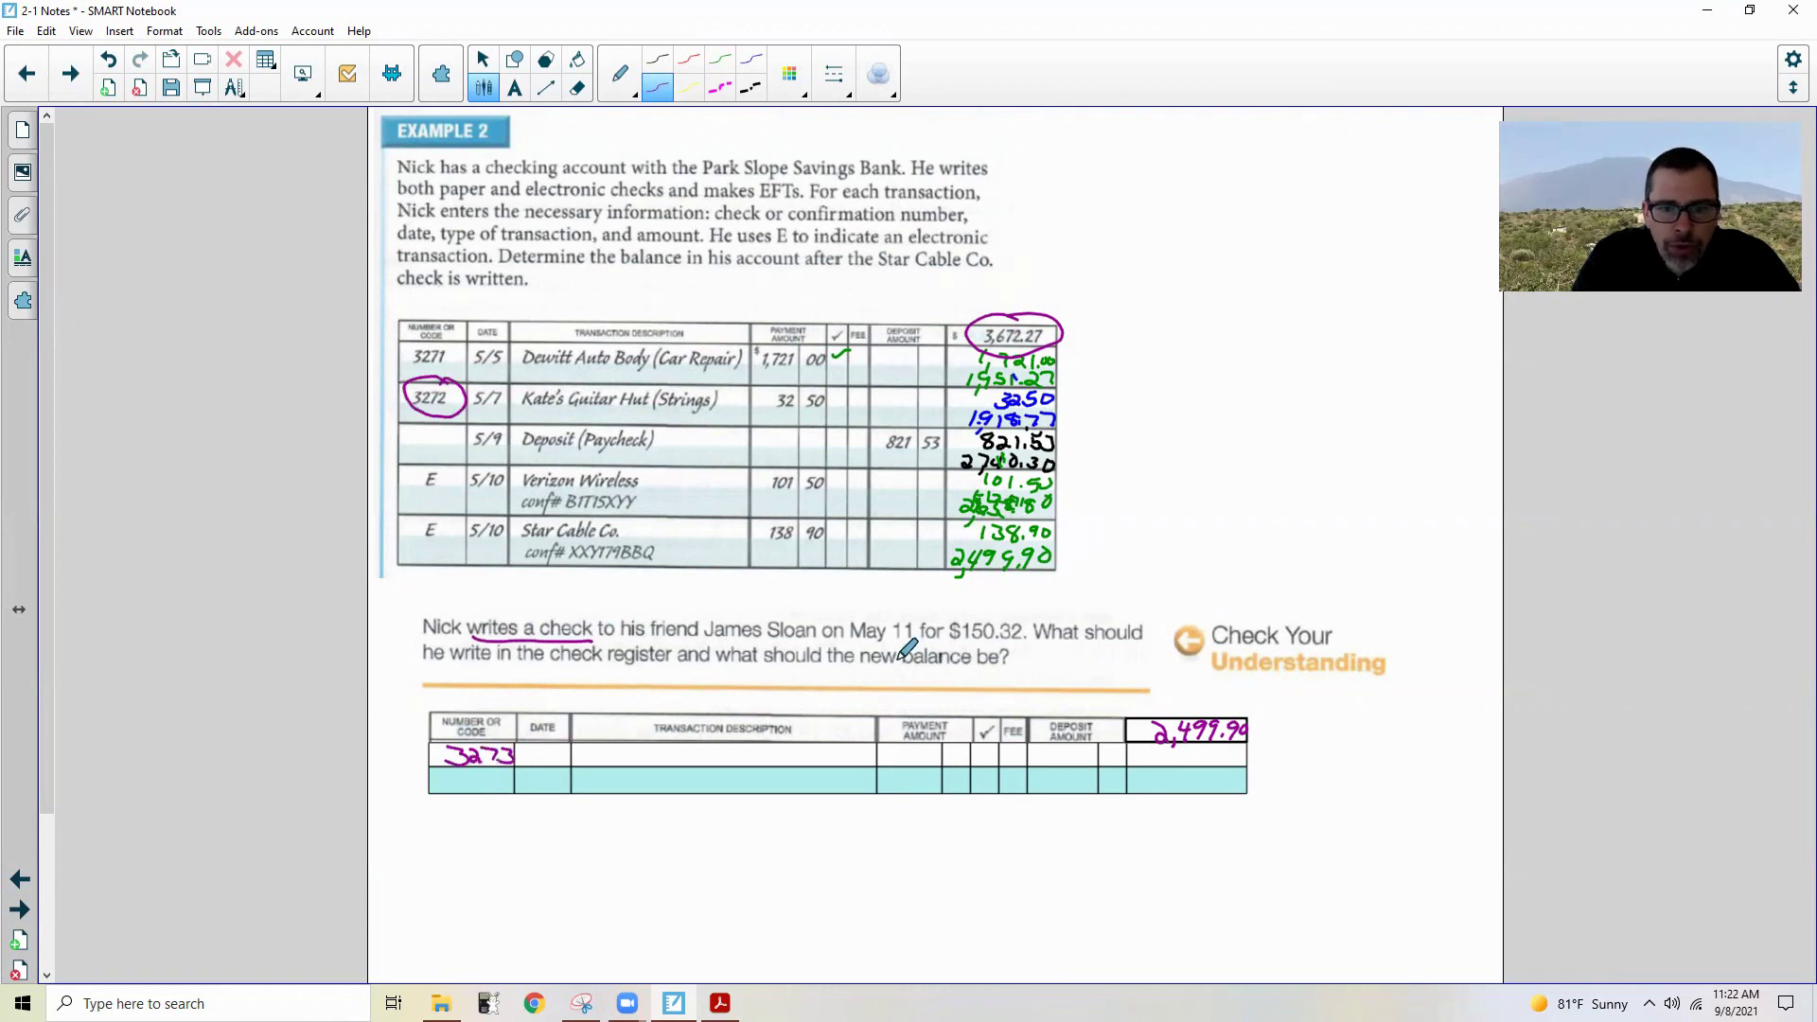
drag(845, 640, 915, 640)
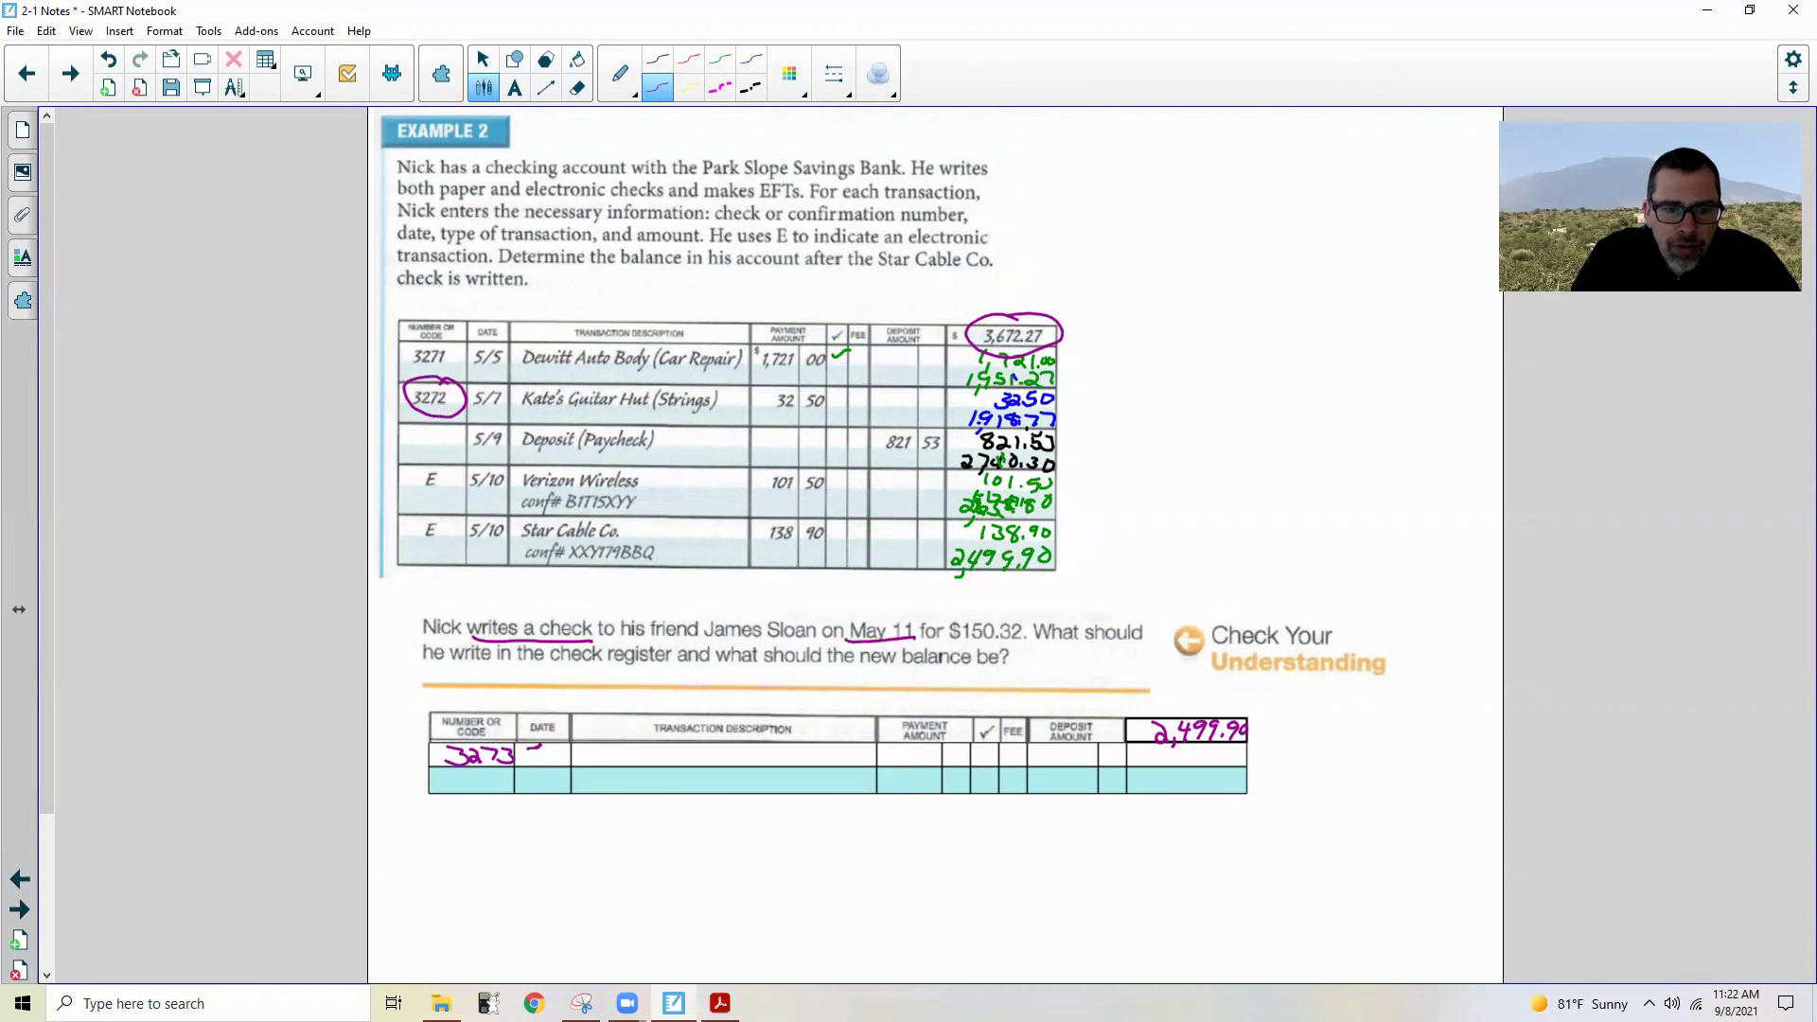
mouse_move(532, 745)
mouse_down()
mouse_move(526, 762)
mouse_move(559, 765)
mouse_up()
mouse_move(568, 744)
mouse_down()
mouse_move(566, 764)
mouse_move(615, 747)
mouse_up()
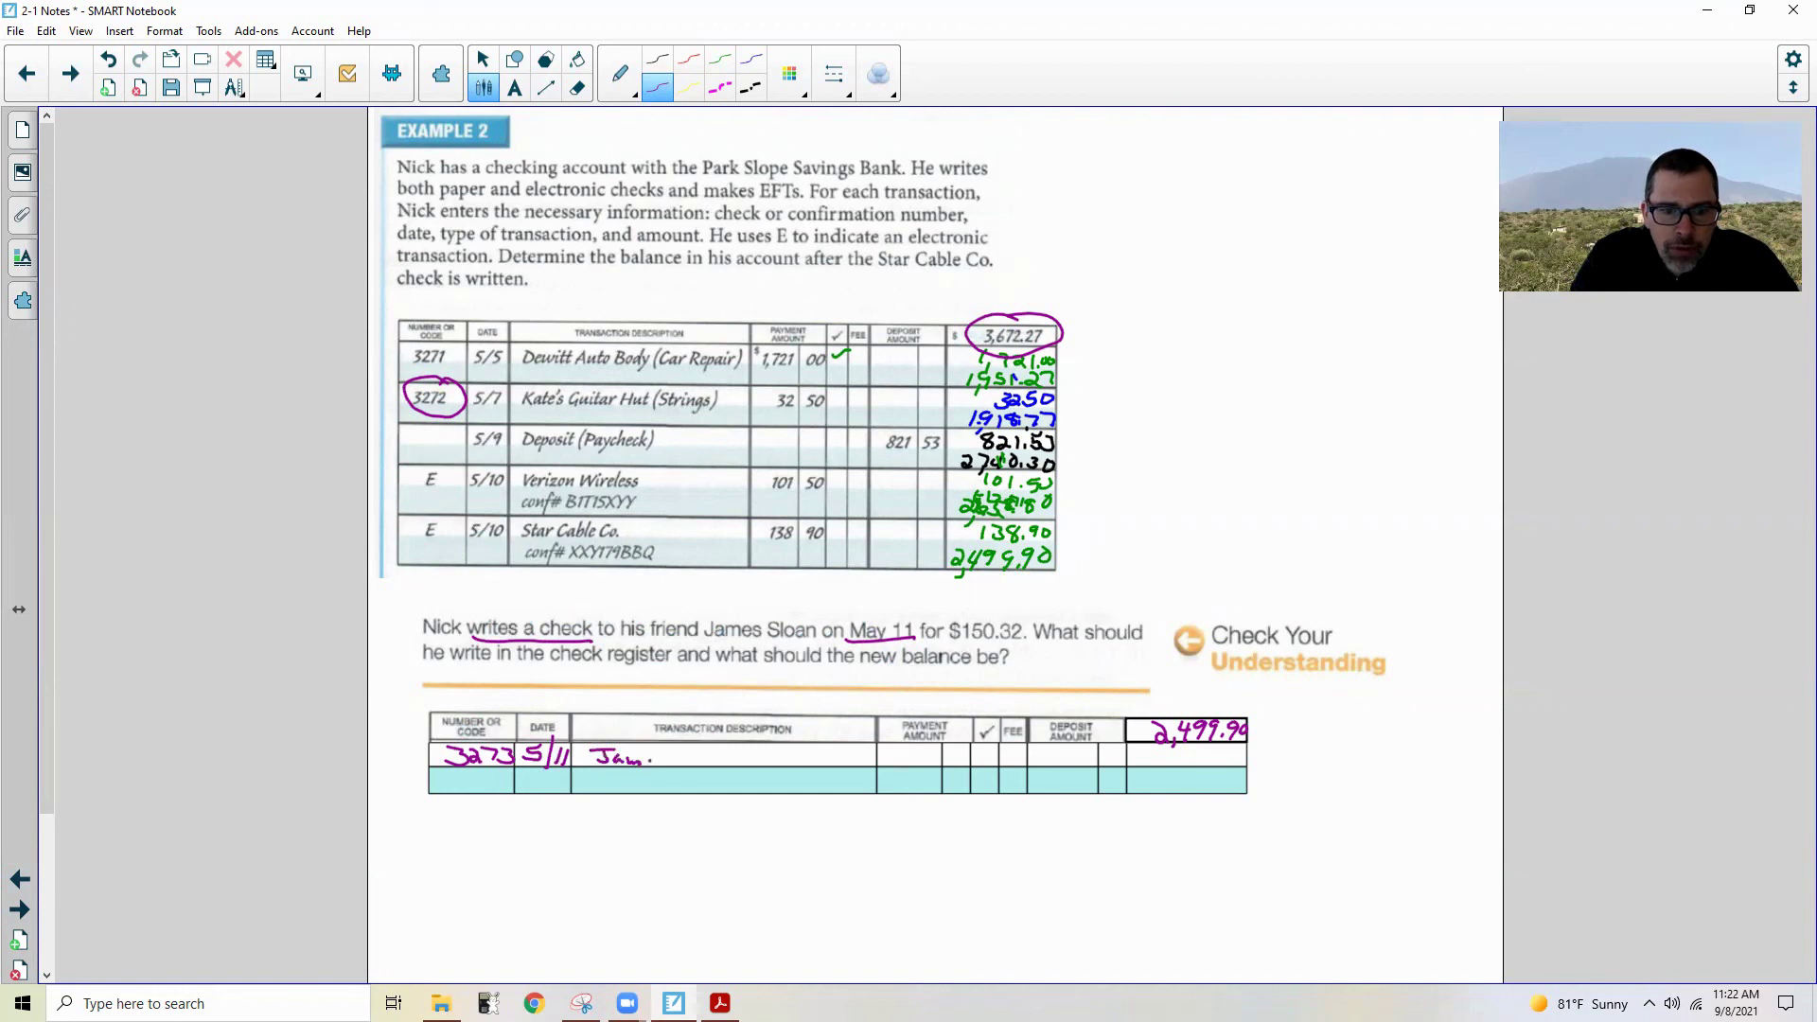
Step: Write the payee's name as the description, underline it in the question, and enter 150.32
drag(659, 756, 771, 760)
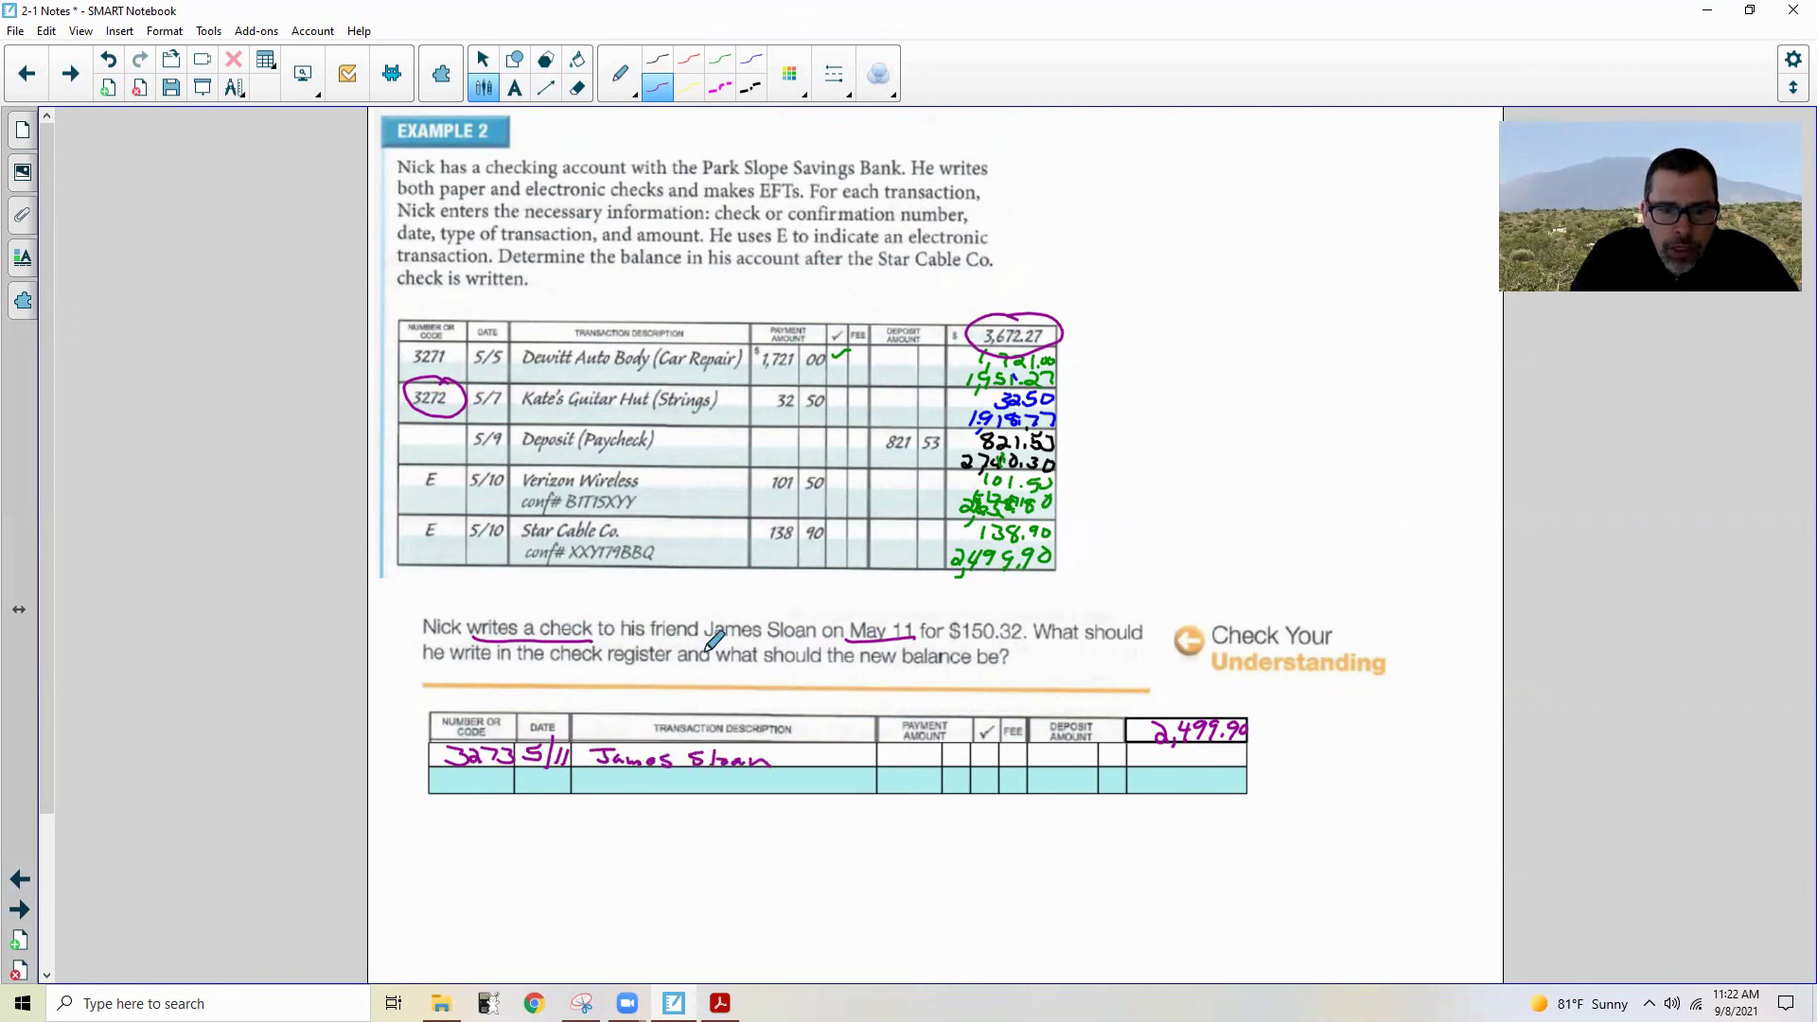
drag(705, 642, 816, 640)
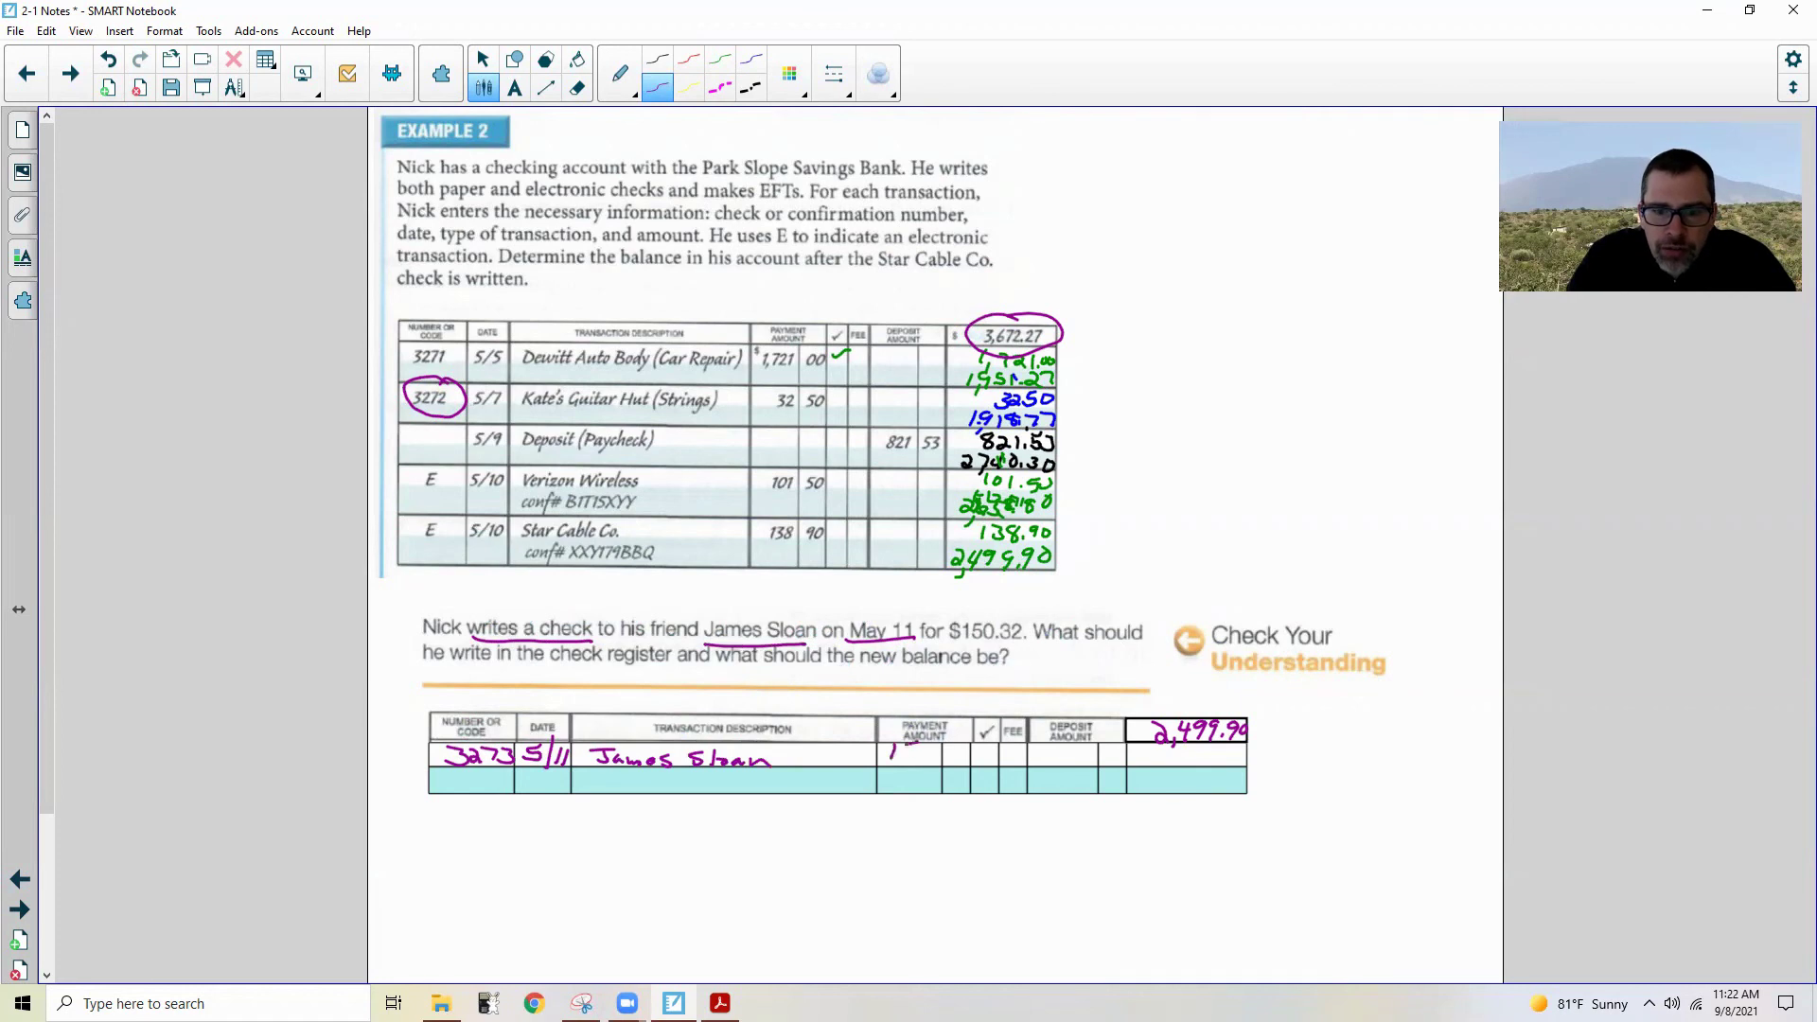
mouse_move(914, 745)
mouse_down()
mouse_move(906, 759)
mouse_move(970, 763)
mouse_up()
click(932, 757)
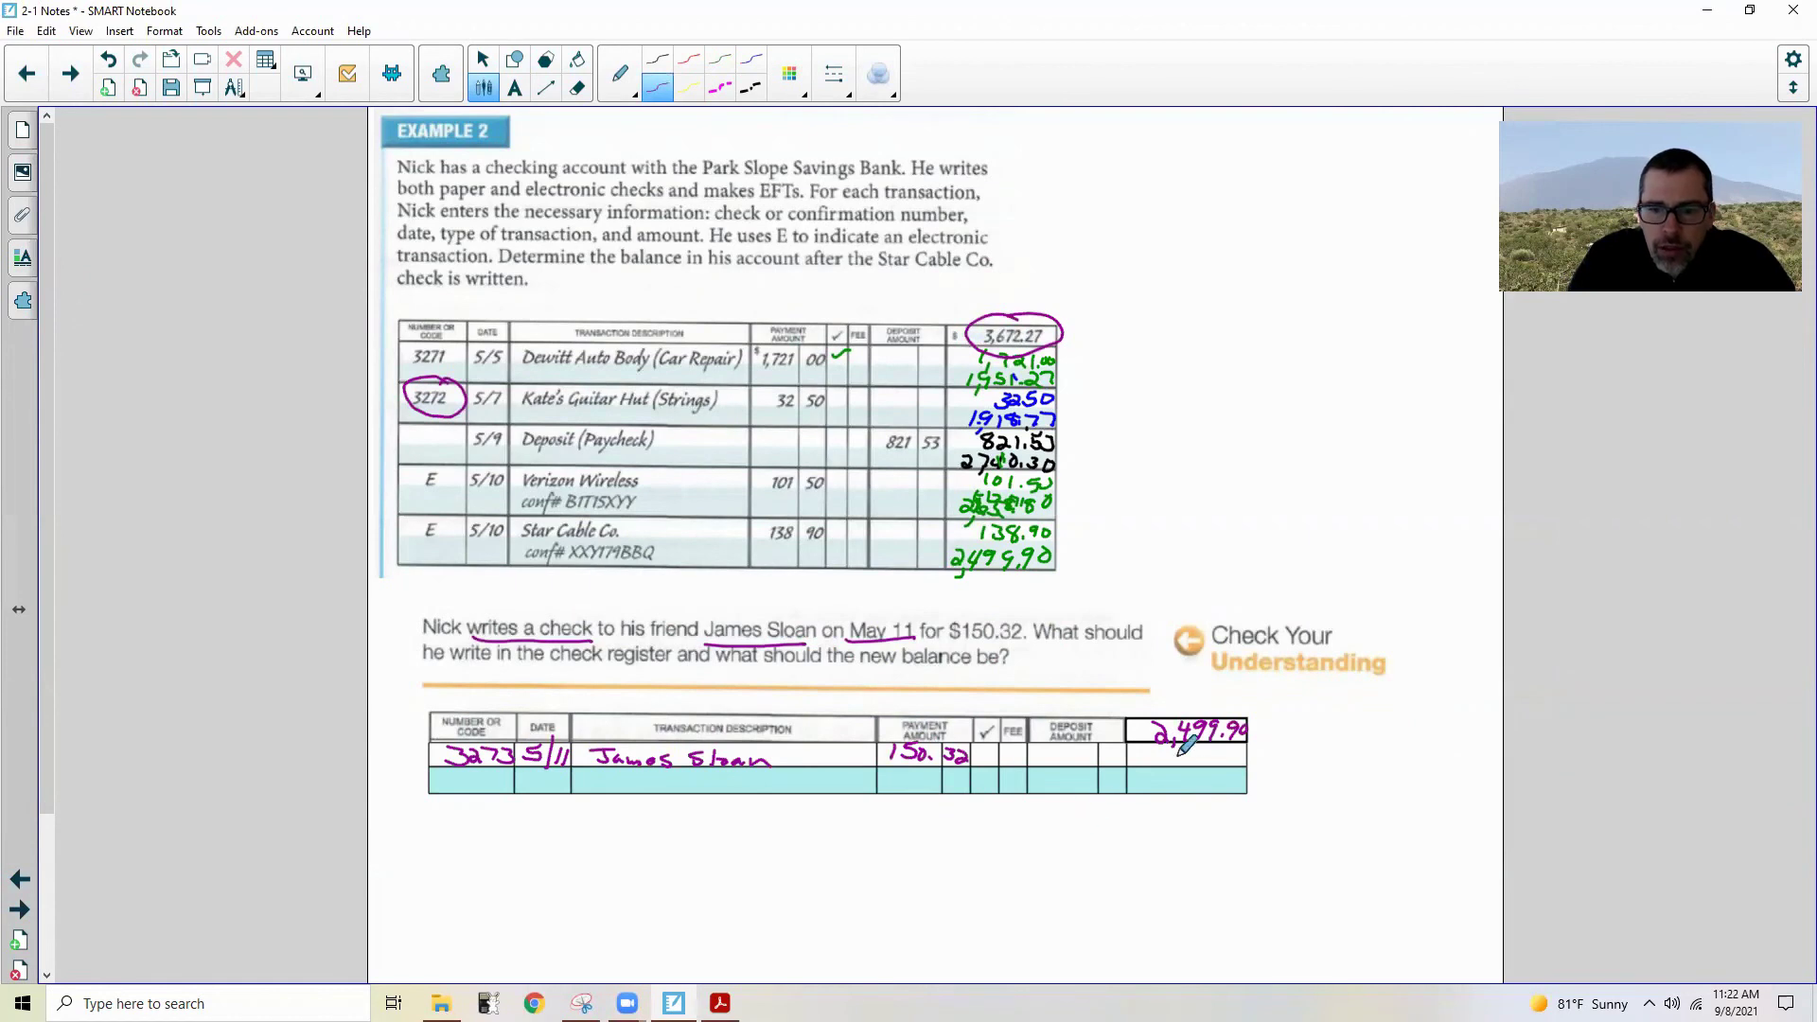
Step: Subtract 150.32 from 2,499.90 with borrowing, writing the new balance 2,349.58
drag(1216, 748, 1214, 753)
click(1227, 754)
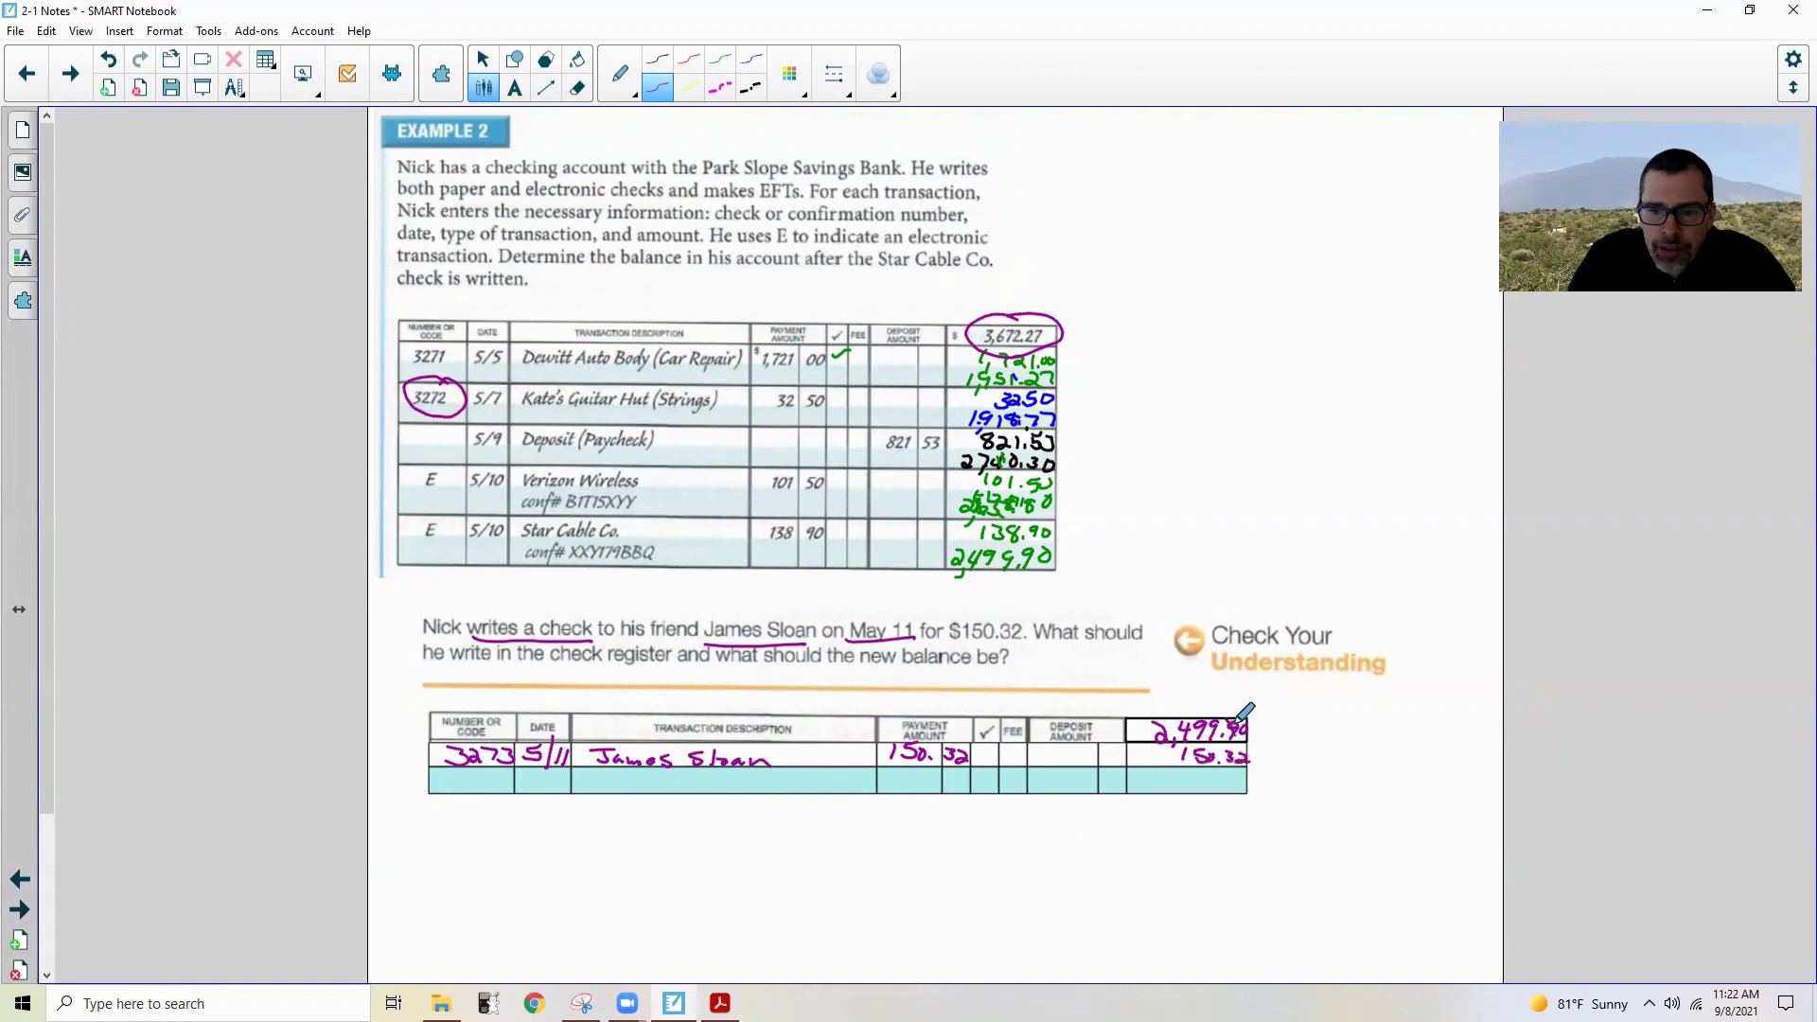
drag(1232, 700, 1229, 705)
drag(1241, 777, 1223, 789)
click(1187, 780)
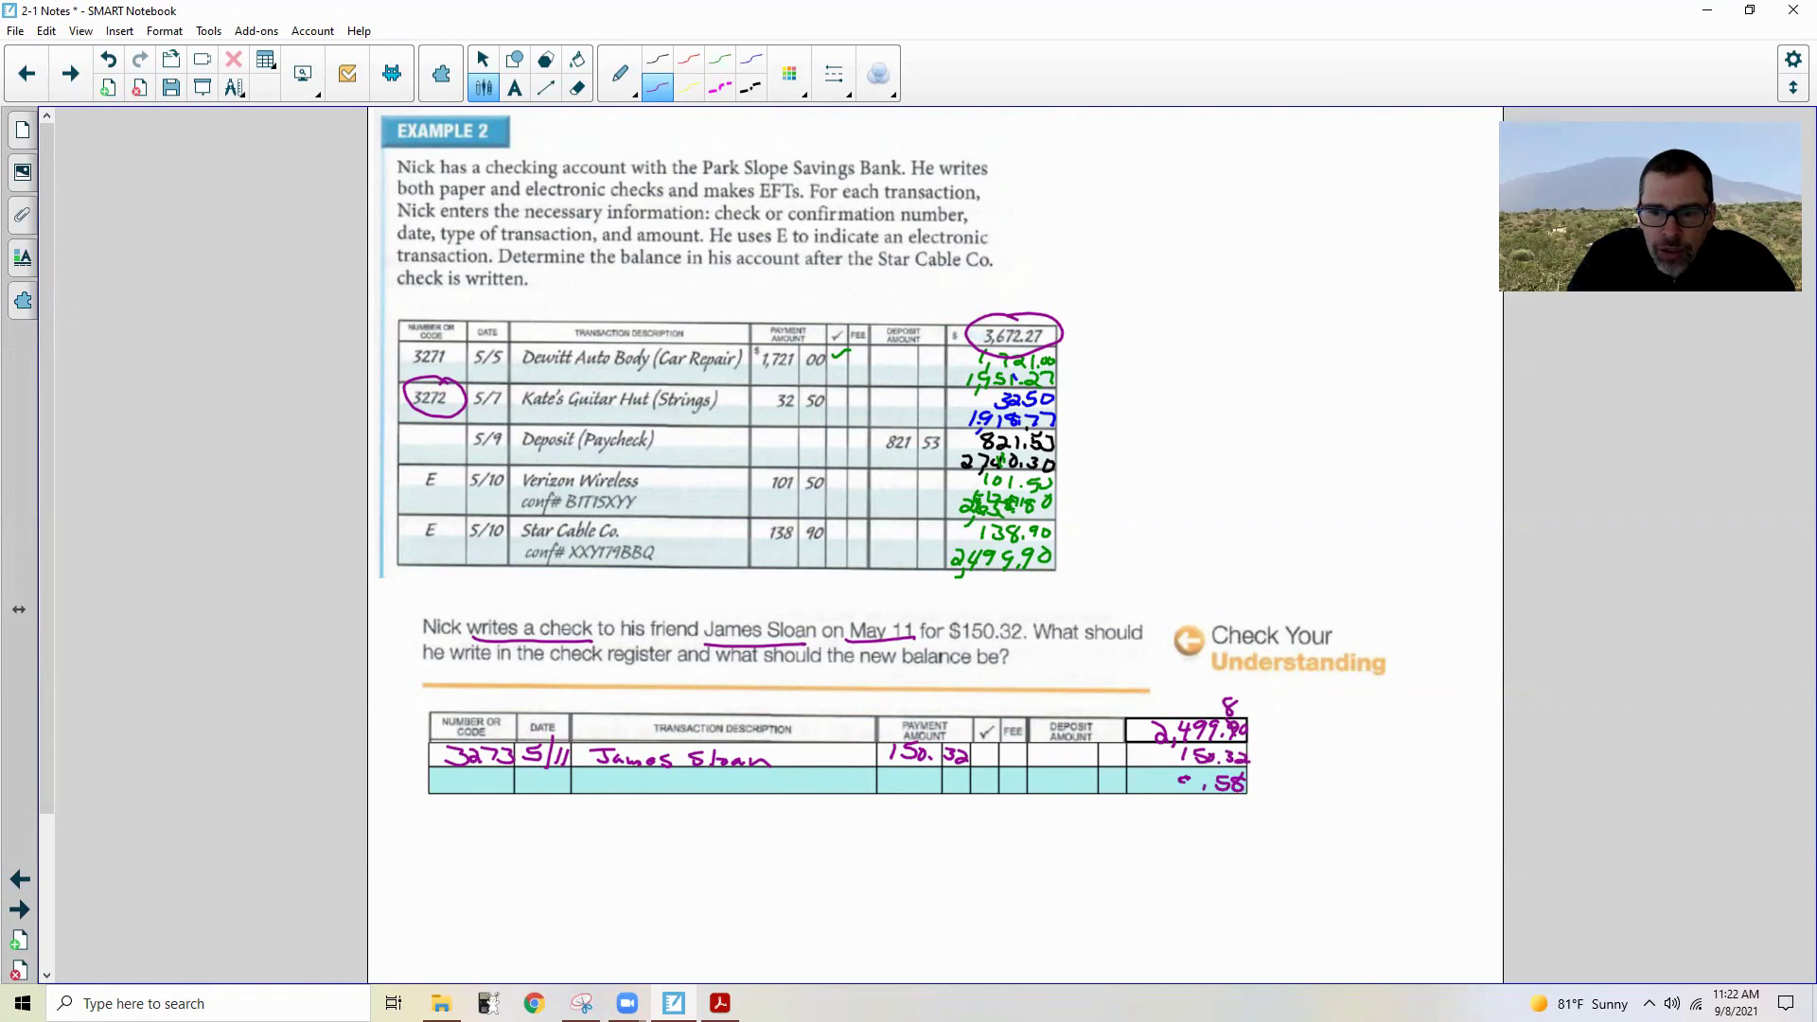
drag(1188, 775, 1183, 789)
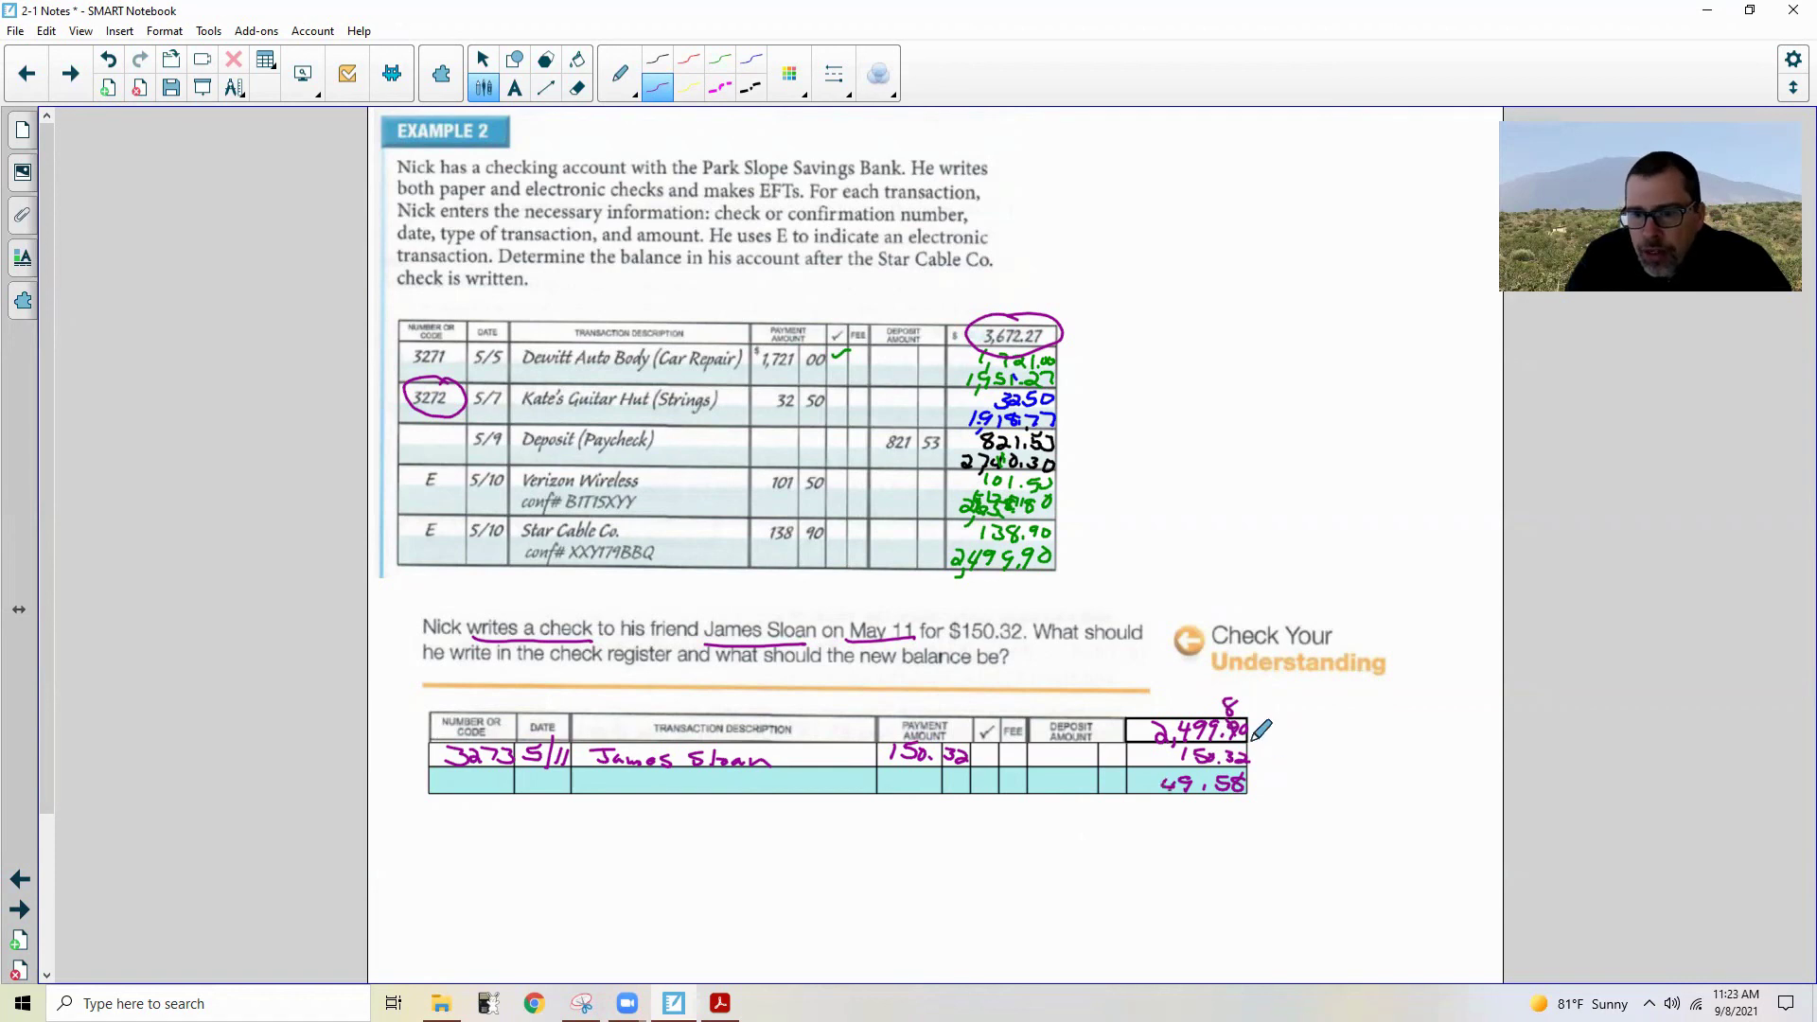
drag(1148, 782, 1142, 779)
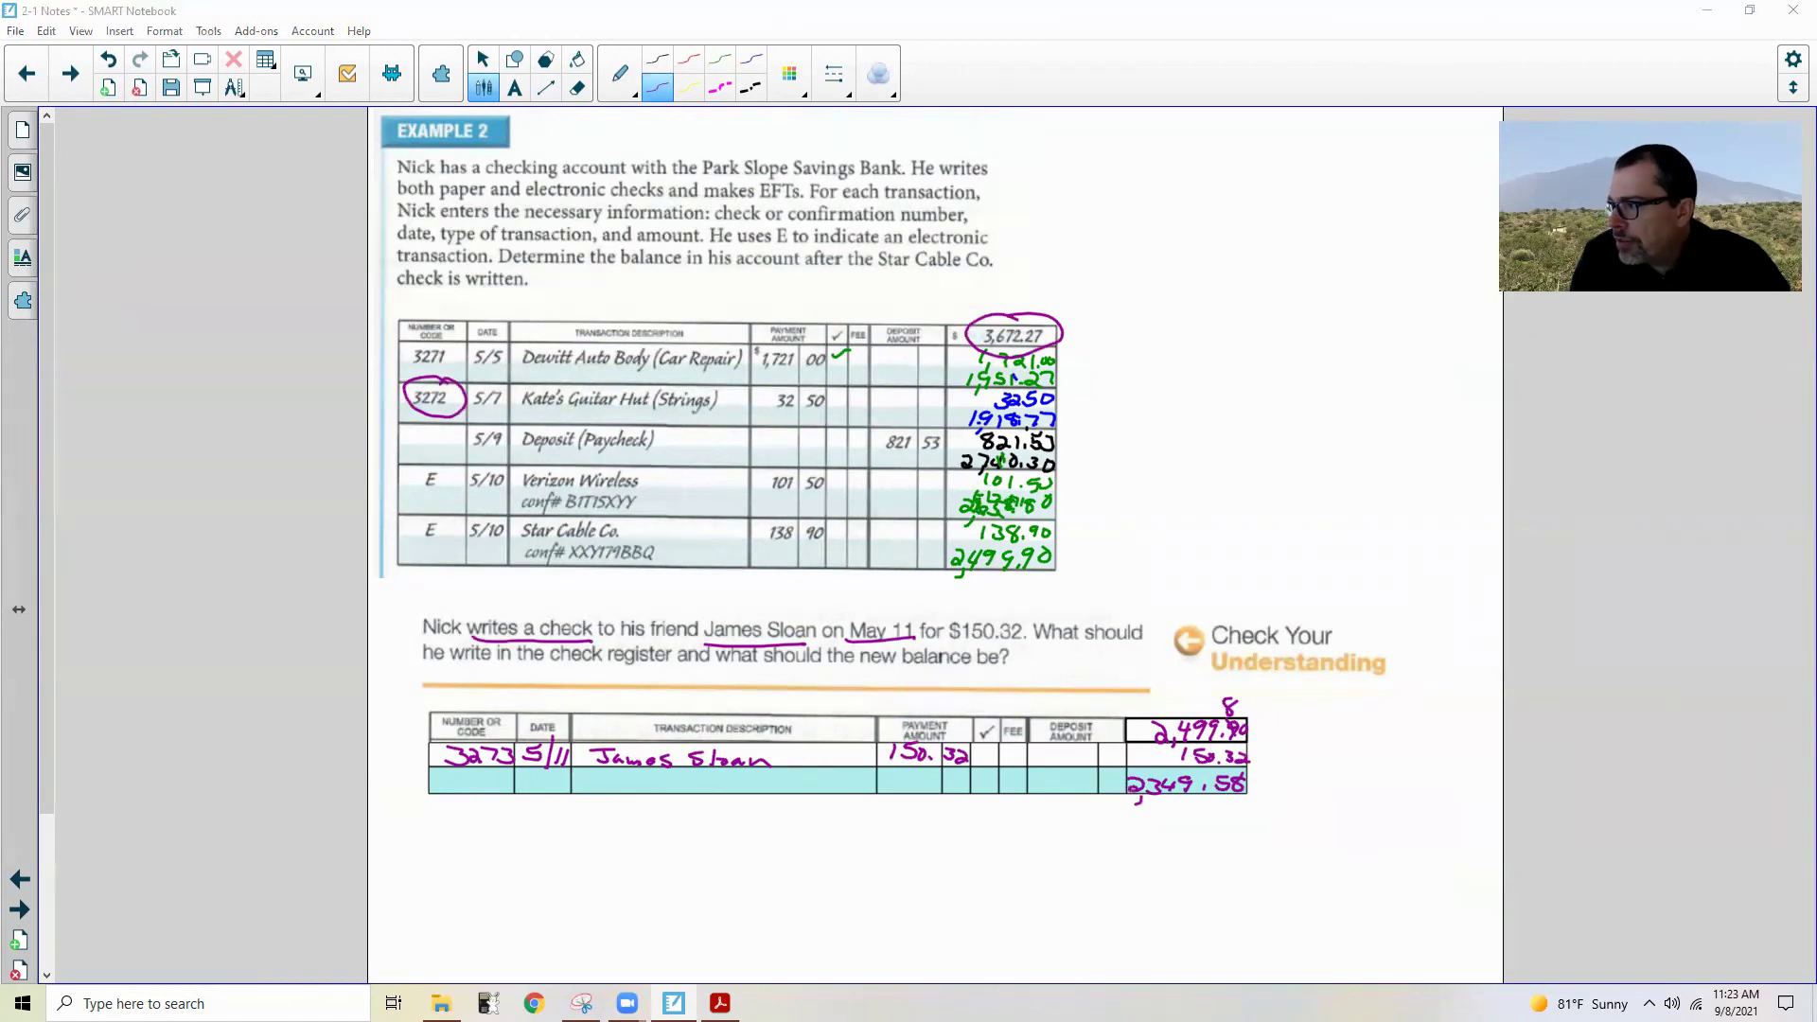
Step: Scroll to the Extend question and underline 'cable bill', 'before' and 'the wireless' in black
scroll(935, 544, down, 2)
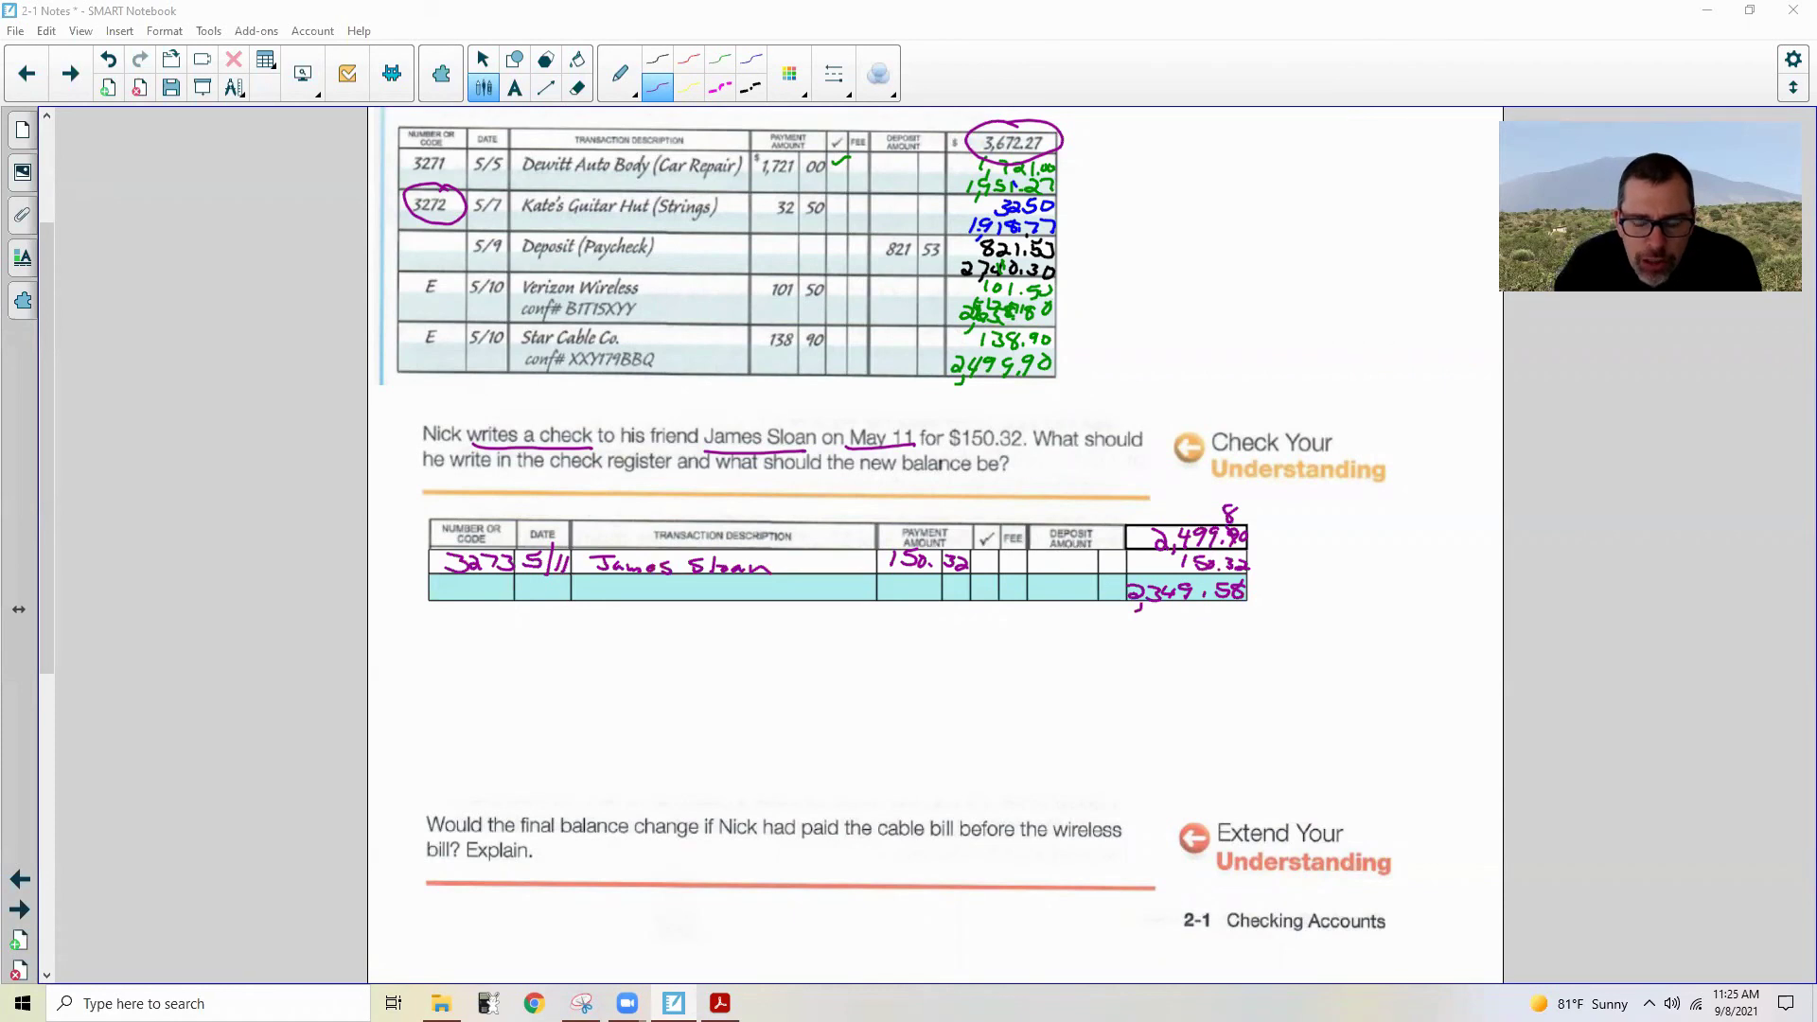
click(657, 58)
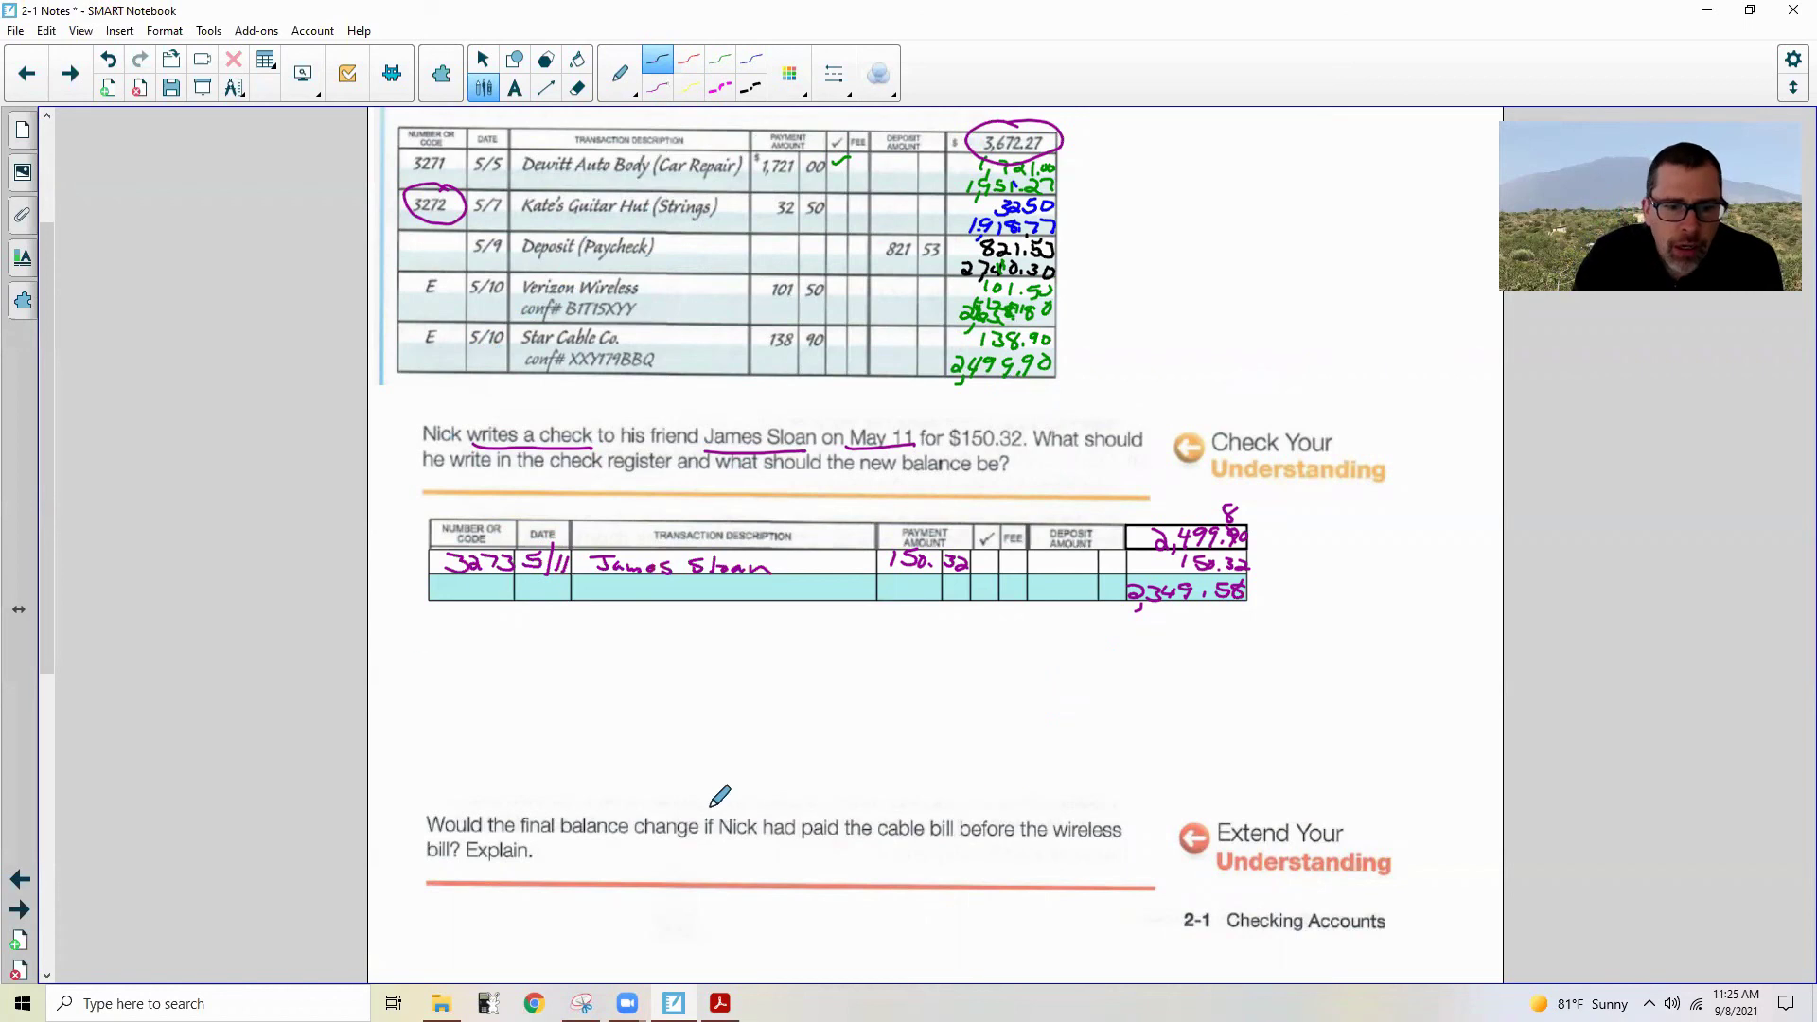
drag(911, 838, 1013, 838)
drag(982, 846, 1109, 842)
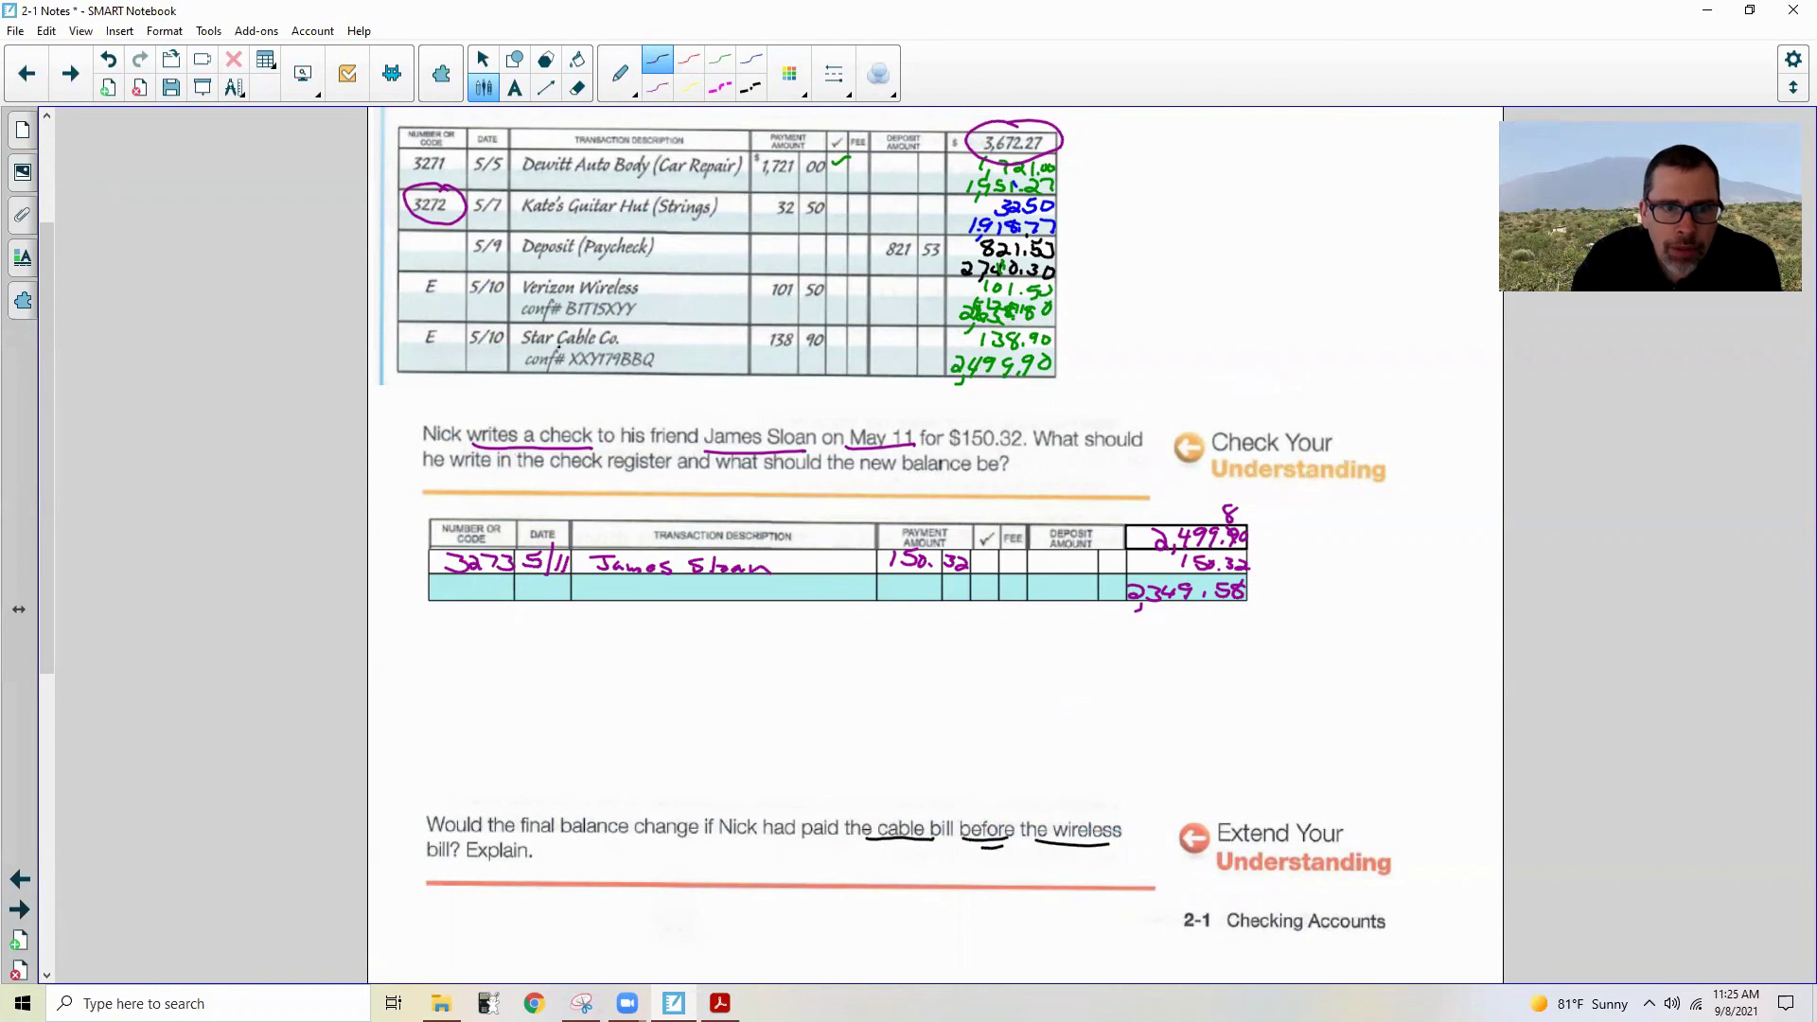
Step: Underline the Cable and Wireless register rows and draw arrows showing the two bills swapping order
mouse_move(558, 347)
mouse_down()
mouse_move(598, 347)
mouse_move(645, 296)
mouse_up()
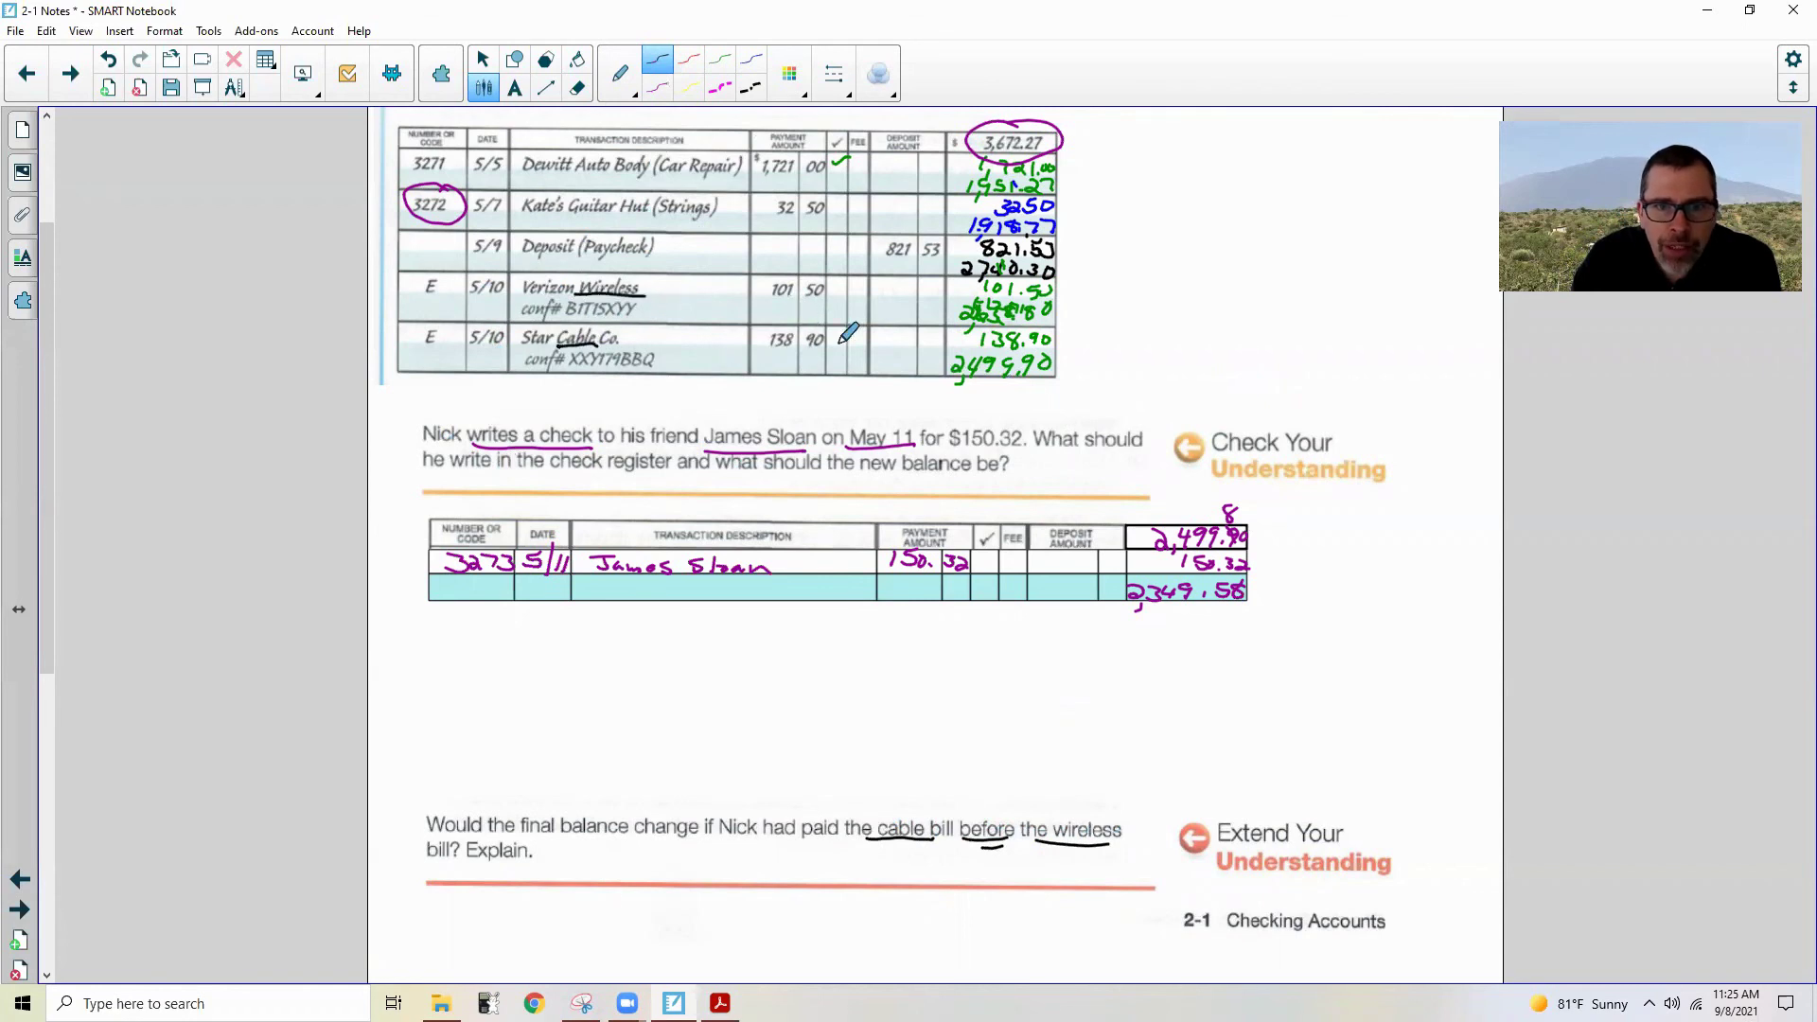
mouse_move(835, 306)
mouse_down()
mouse_move(727, 322)
mouse_move(755, 336)
mouse_up()
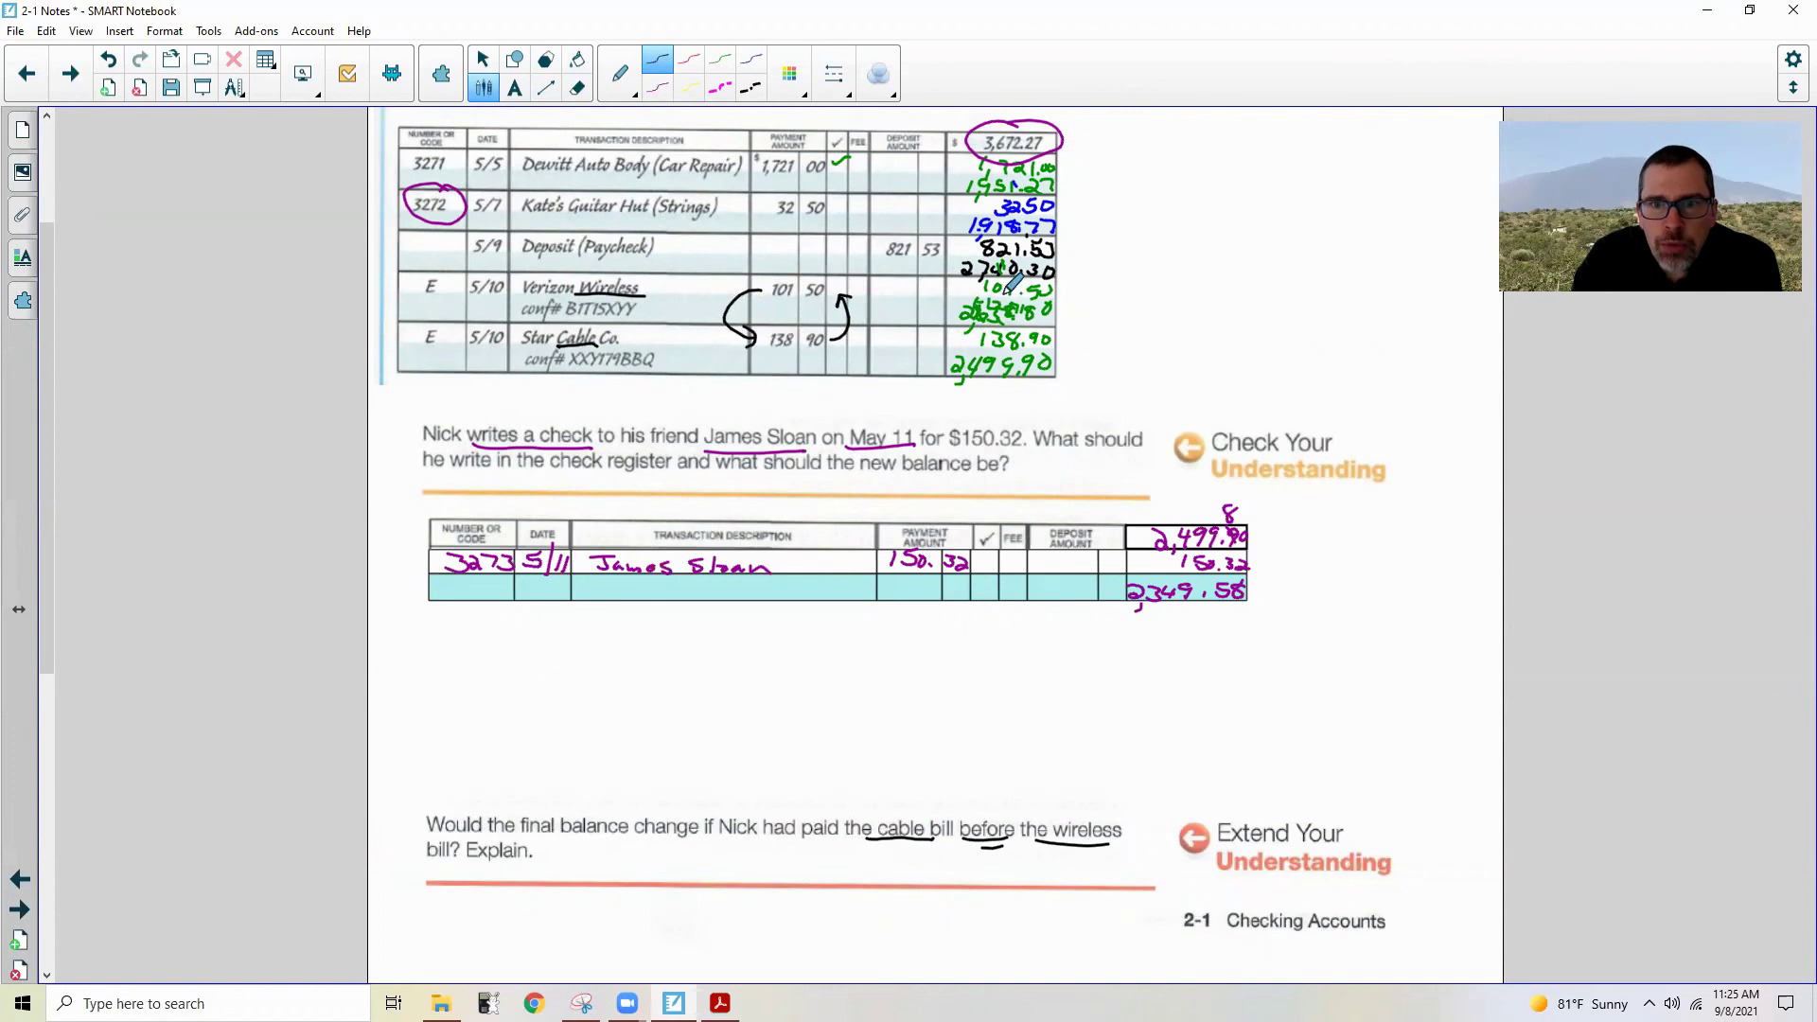
drag(1006, 301, 1039, 297)
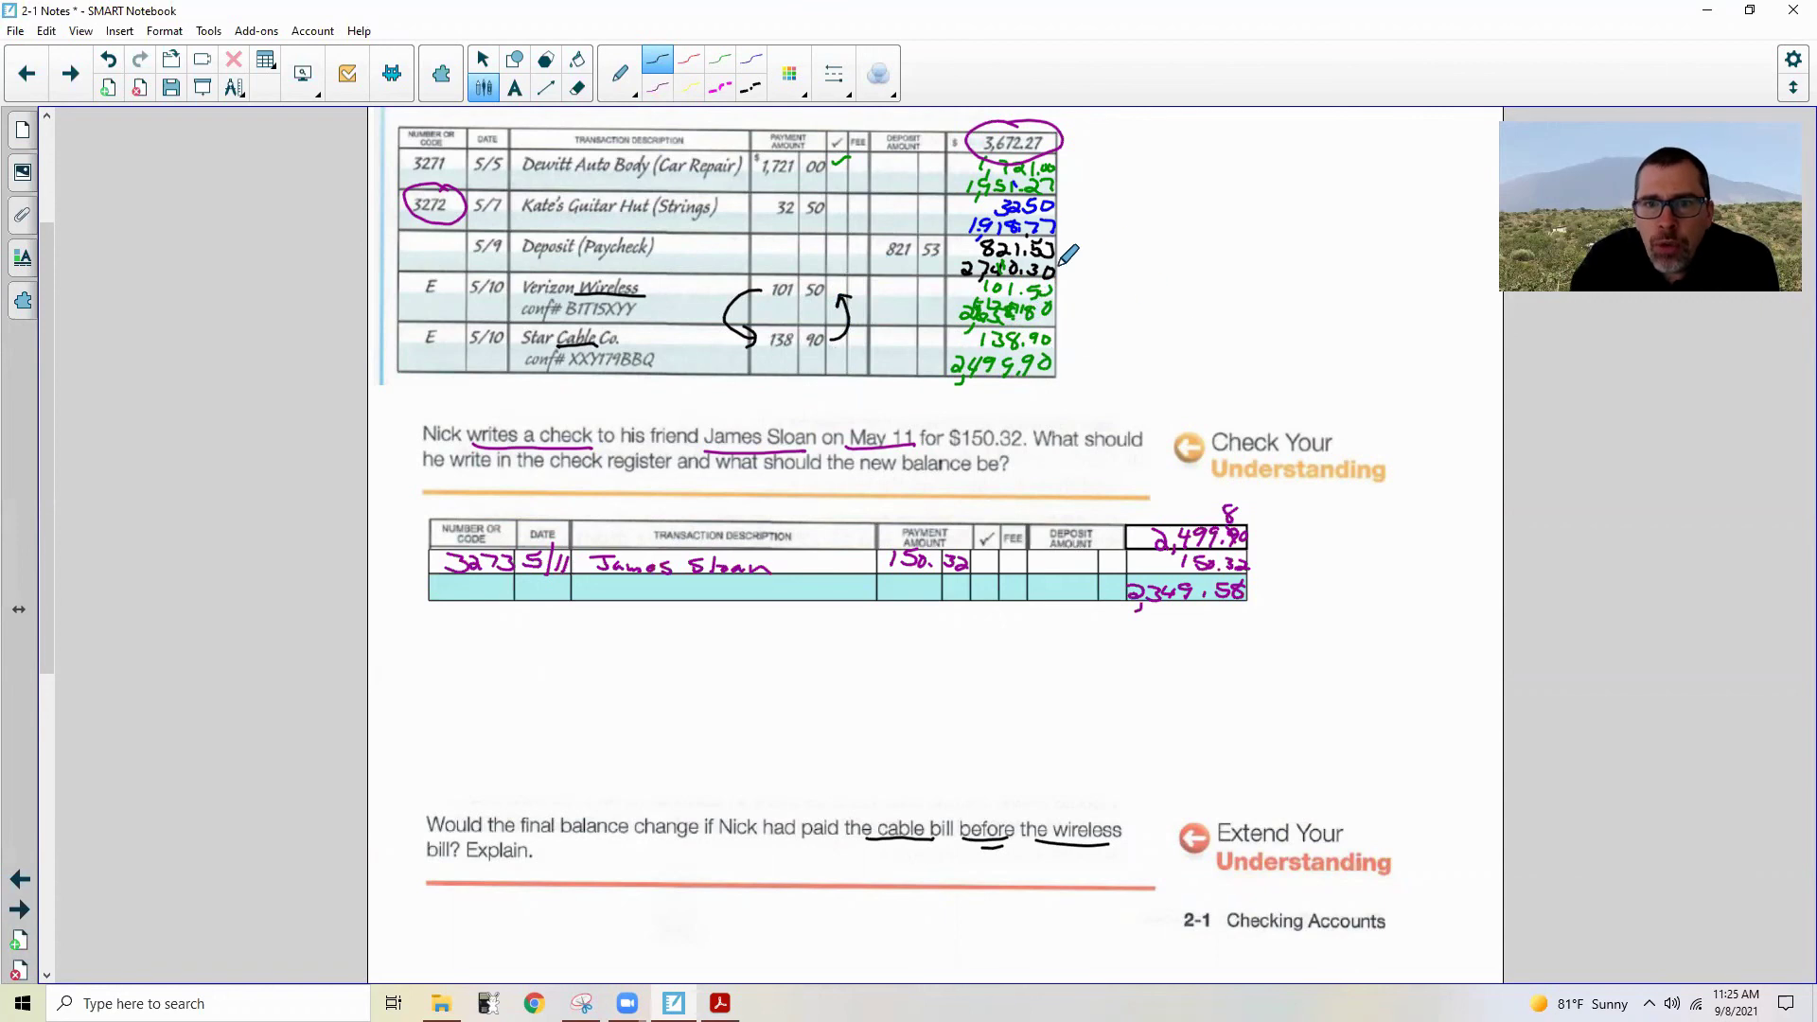
Step: Beside the register, work out 2740.30 − 138.90 for the cable bill, borrowing as needed
mouse_move(1093, 254)
mouse_down()
mouse_move(1090, 269)
mouse_move(1218, 255)
mouse_up()
drag(1082, 292, 1102, 292)
mouse_move(1125, 284)
mouse_down()
mouse_move(1124, 299)
mouse_move(1171, 286)
mouse_move(1194, 304)
mouse_up()
drag(1221, 293, 1219, 293)
mouse_move(1059, 305)
mouse_down()
mouse_move(1250, 313)
mouse_move(1224, 325)
mouse_up()
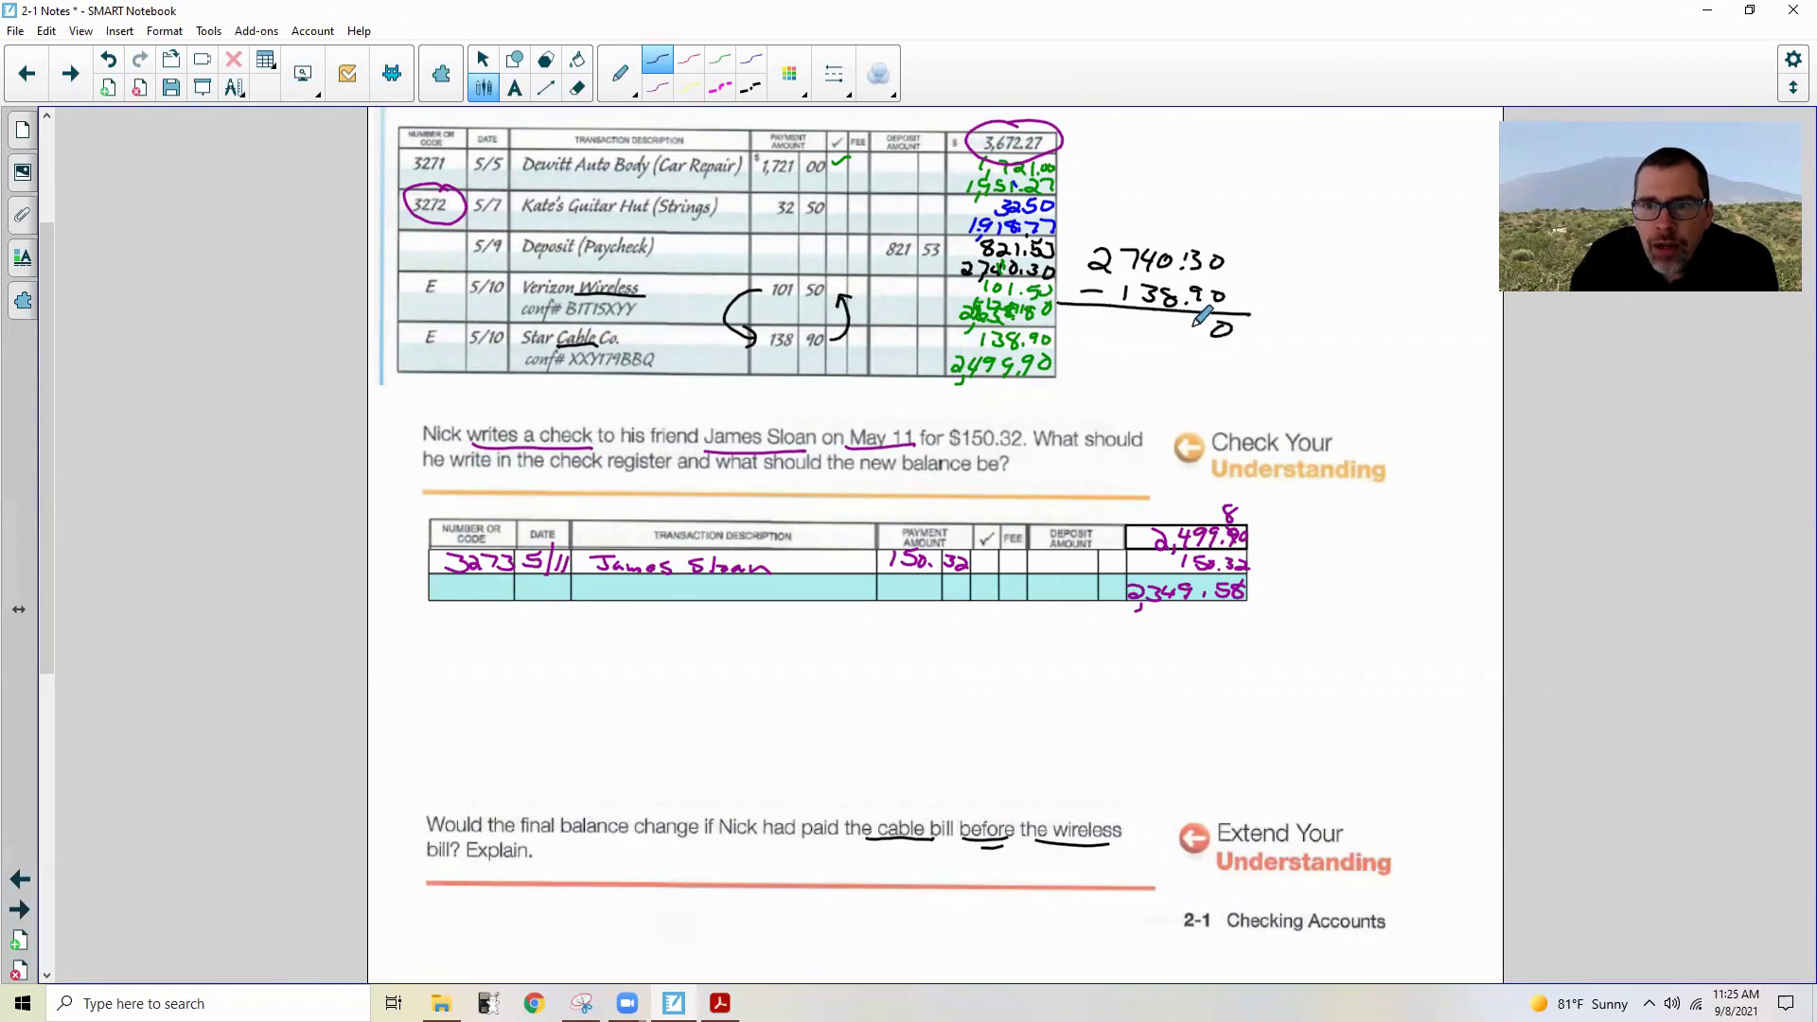
drag(1194, 315, 1198, 335)
drag(1182, 338, 1183, 339)
drag(1150, 248, 1143, 270)
drag(1146, 228, 1167, 256)
mouse_move(1168, 318)
mouse_down()
mouse_move(1163, 340)
mouse_move(1147, 318)
mouse_move(1096, 337)
mouse_up()
drag(1100, 339, 1097, 345)
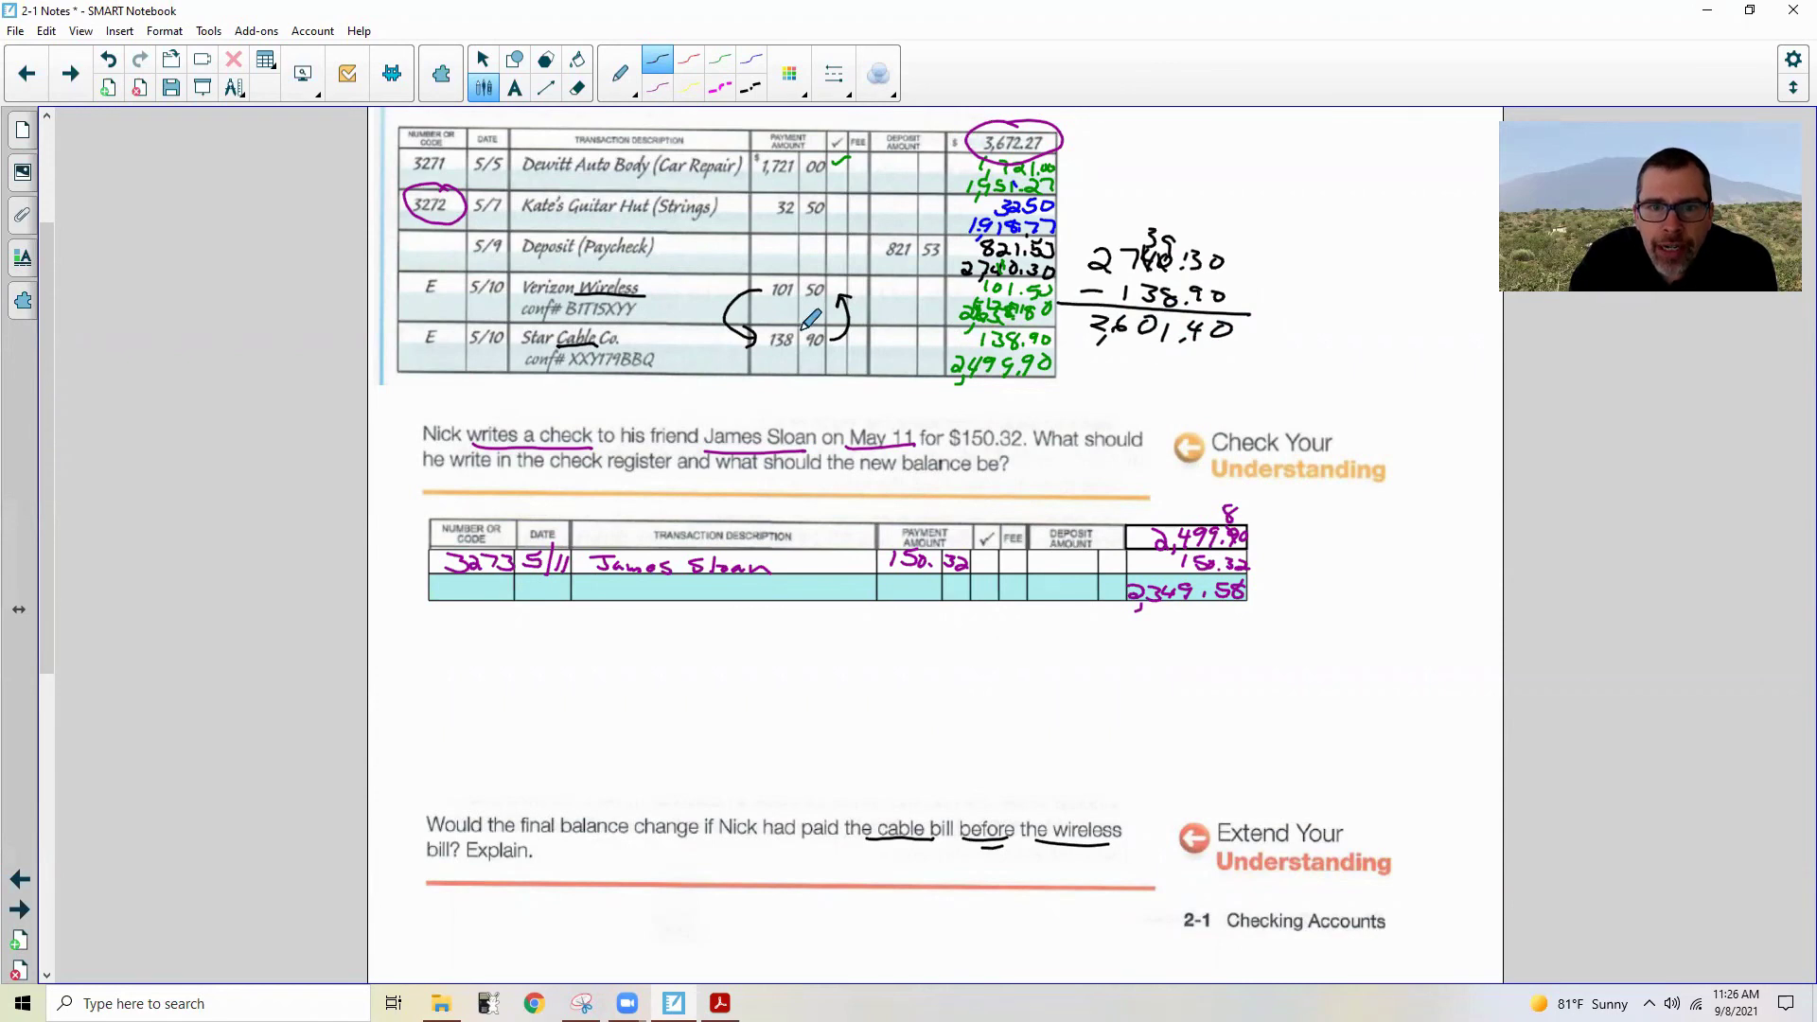
Step: Subtract 101.50 from that result to get 2,499.90, and circle both final balances
drag(1120, 348, 1118, 365)
drag(1133, 349, 1139, 365)
mouse_move(1158, 347)
mouse_down()
mouse_move(1157, 372)
mouse_move(1218, 358)
mouse_up()
click(1171, 371)
drag(1065, 357, 1089, 357)
mouse_move(1067, 377)
mouse_down()
mouse_move(1264, 389)
mouse_move(1194, 408)
mouse_up()
click(1171, 406)
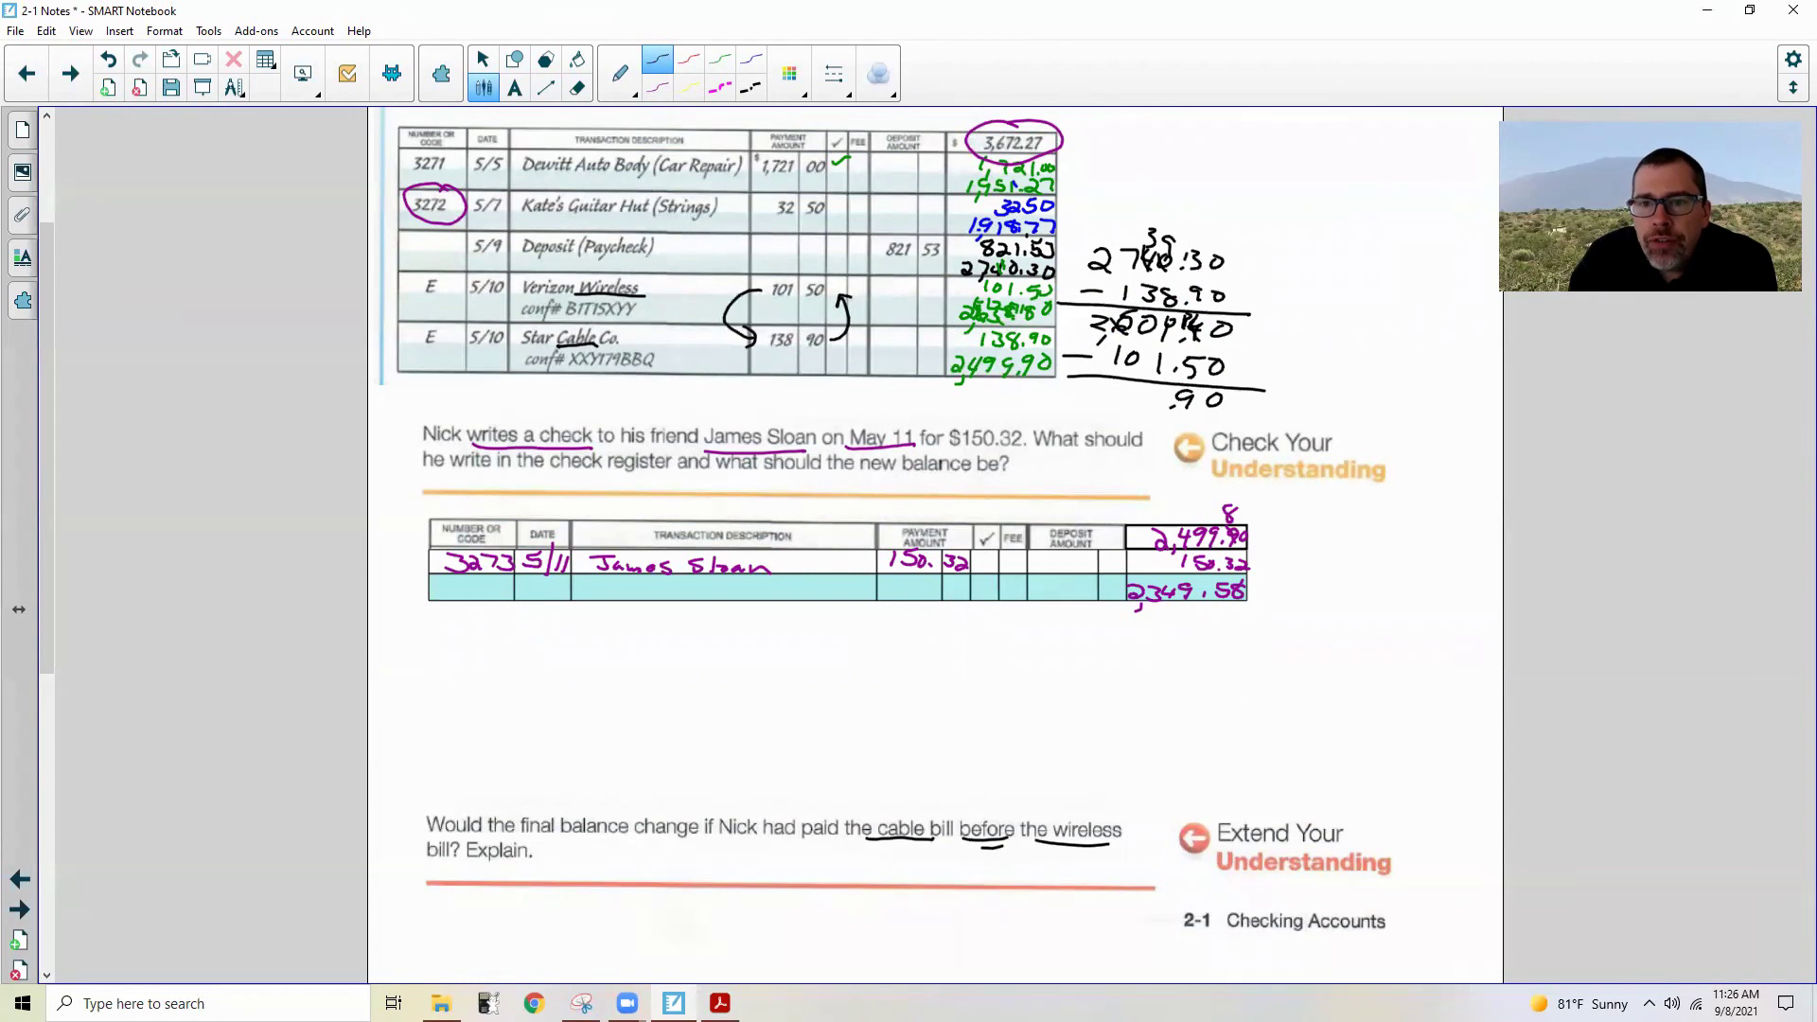
drag(1158, 388, 1104, 404)
mouse_move(993, 346)
mouse_down()
mouse_move(1012, 389)
mouse_move(947, 355)
mouse_up()
mouse_move(1202, 379)
mouse_down()
mouse_move(1135, 435)
mouse_move(1231, 384)
mouse_up()
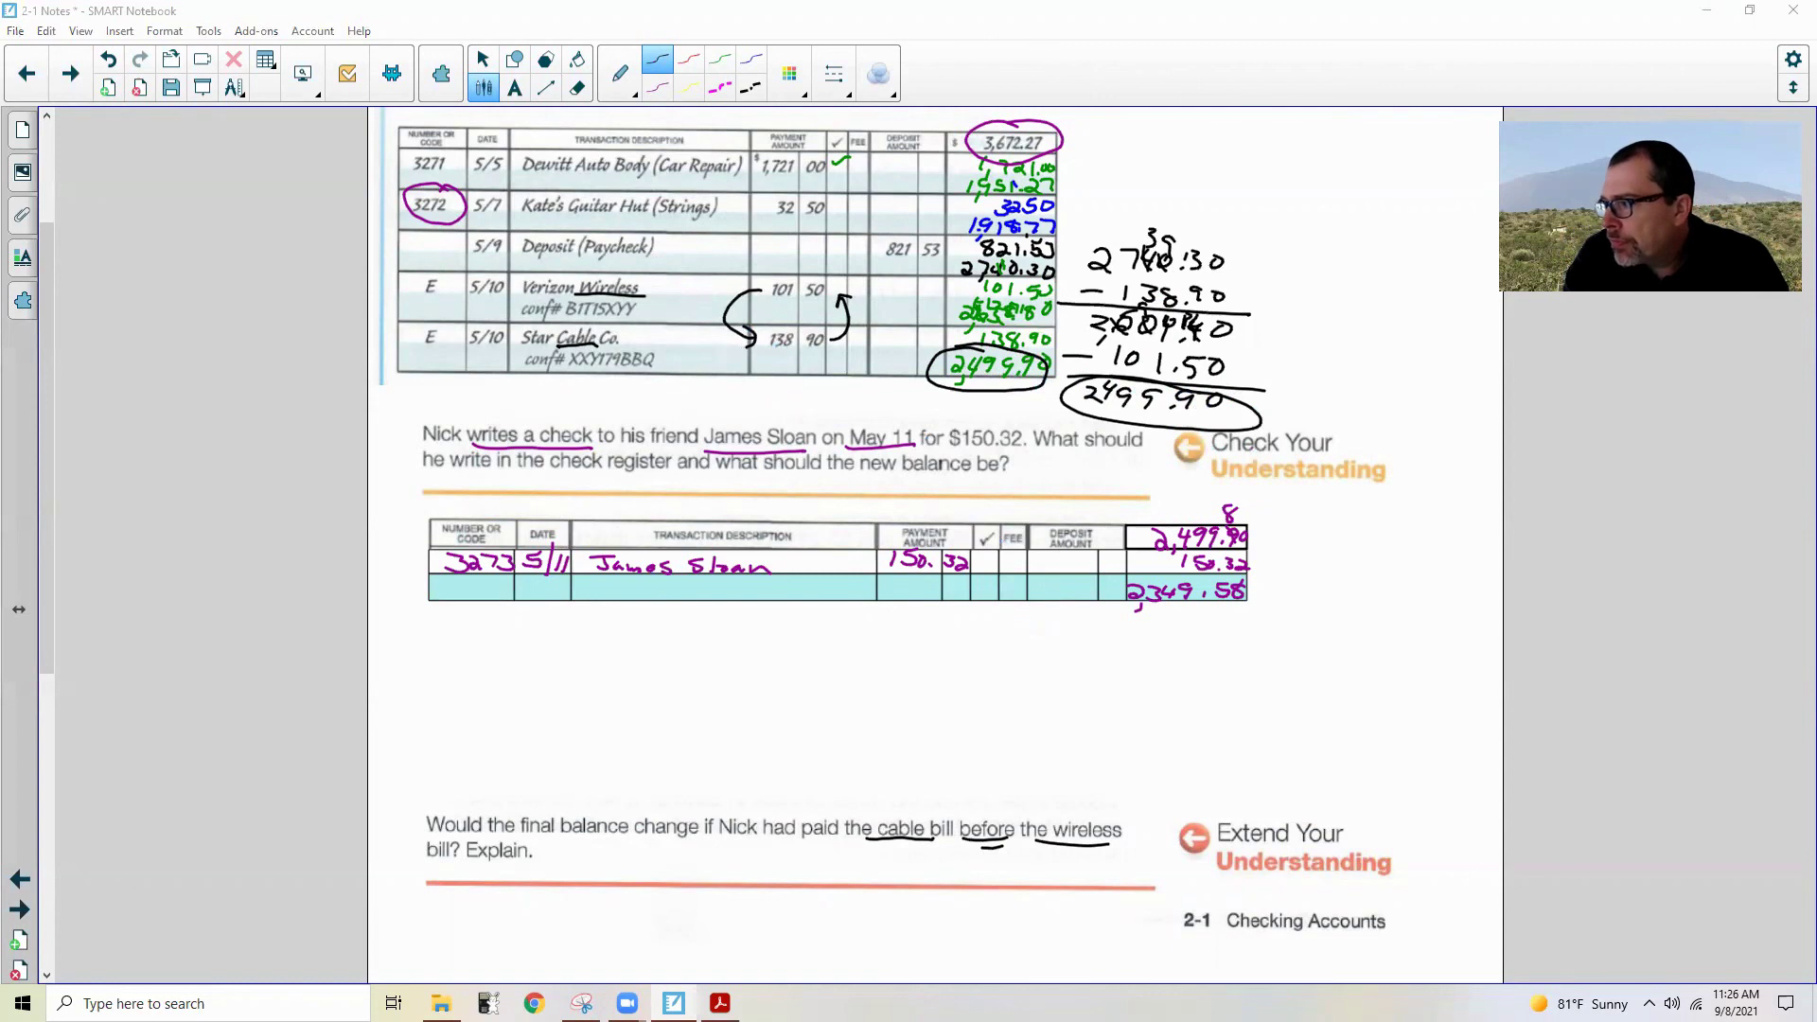
scroll(935, 545, up, 2)
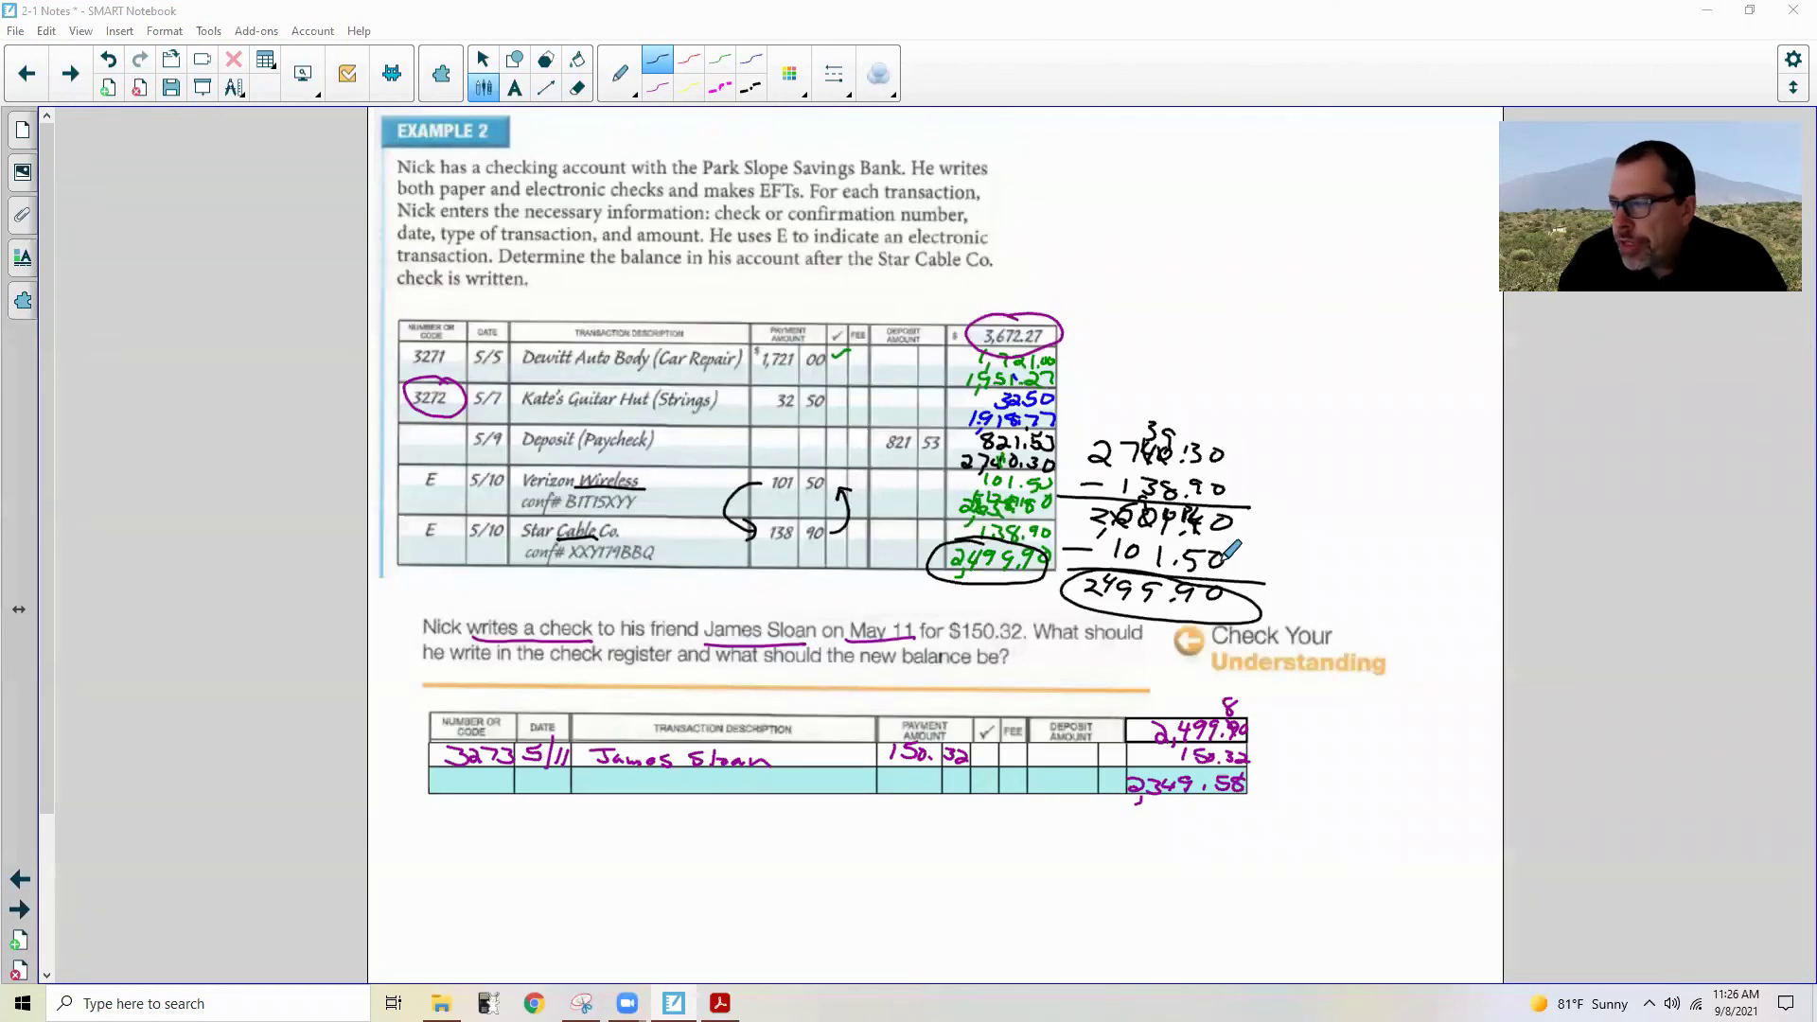